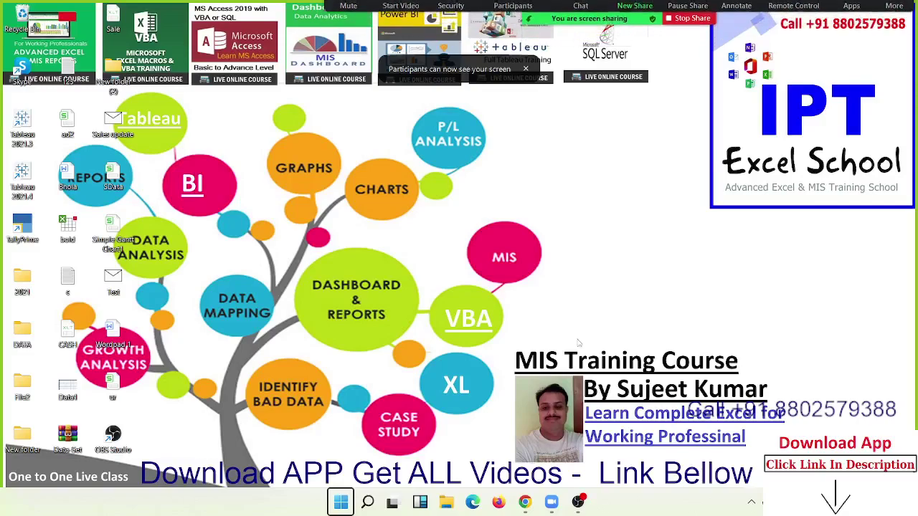
Minimize the OBS window to the desktop and unmute the meeting microphone
click(578, 502)
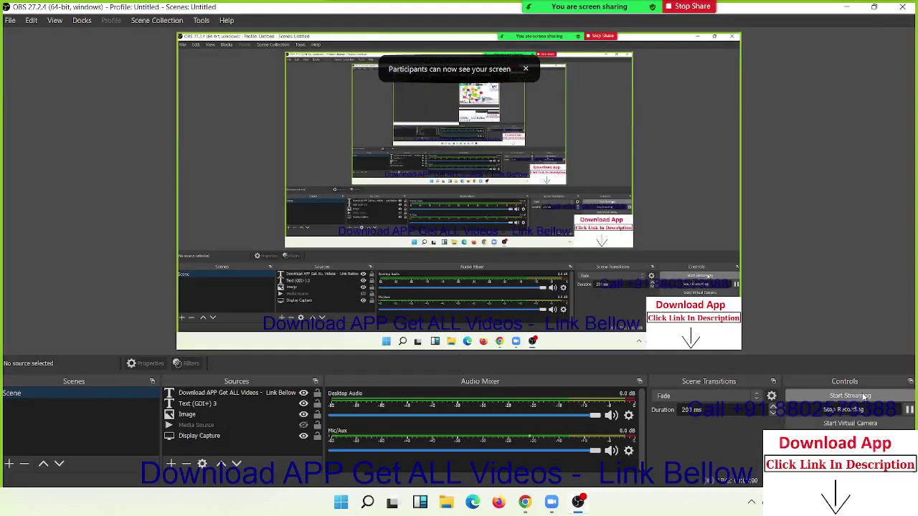
click(846, 9)
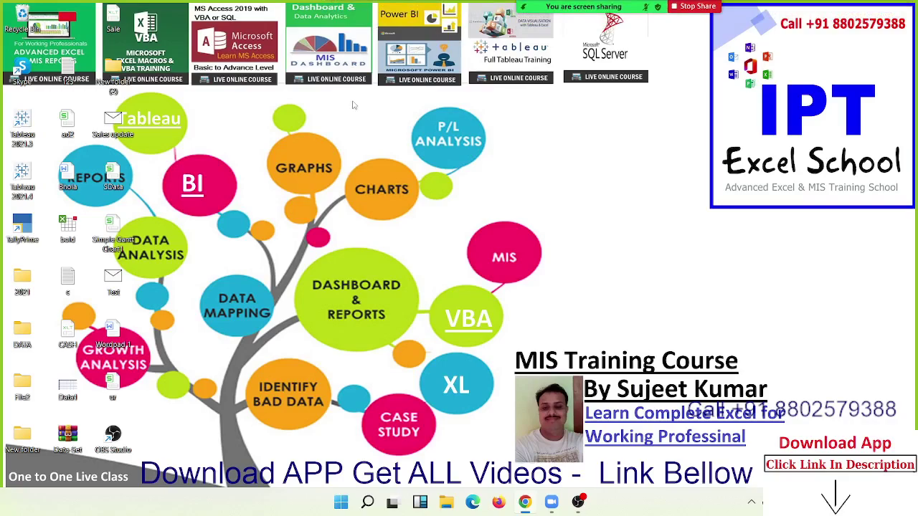
mouse_move(384, 16)
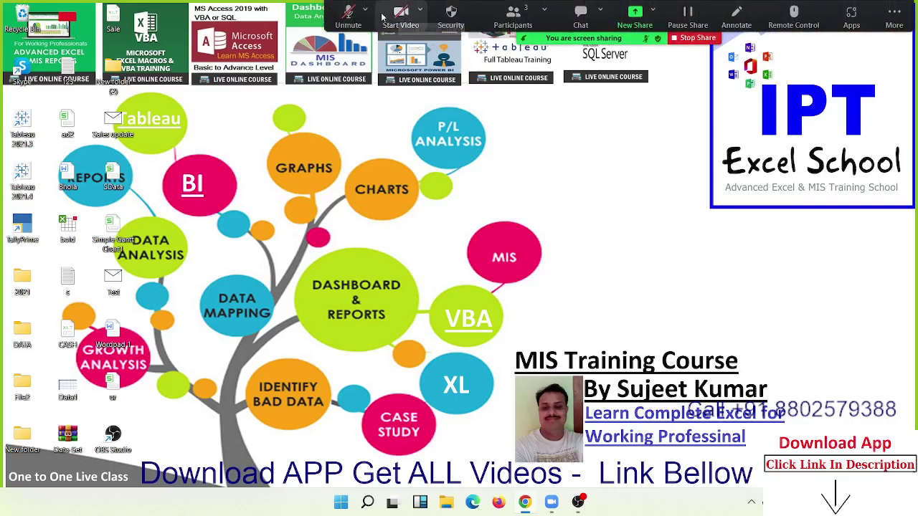
click(348, 14)
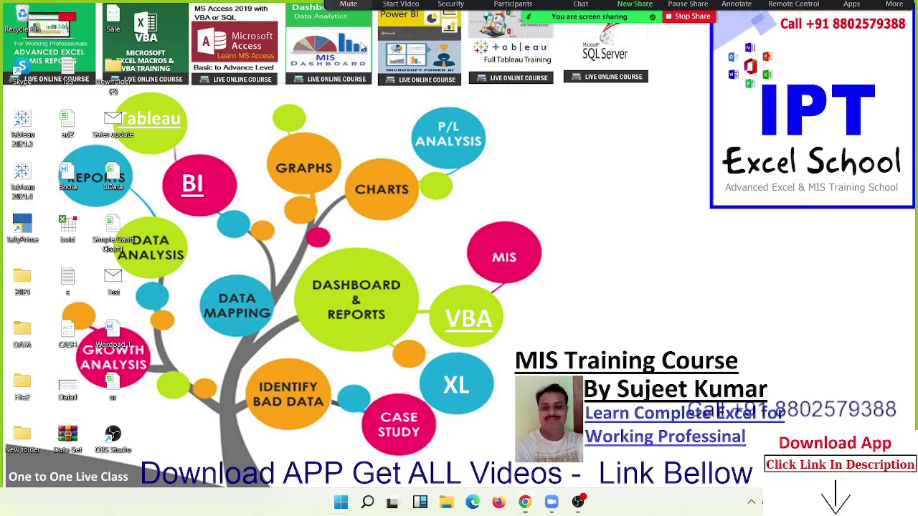
Launch Excel from Start, create a blank workbook, and scroll the File view's recent workbooks
key(super)
key(super)
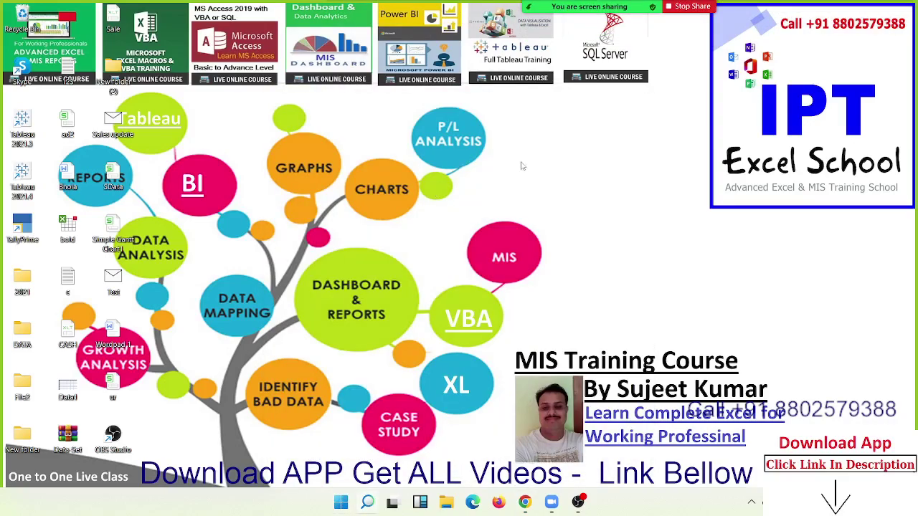
key(super)
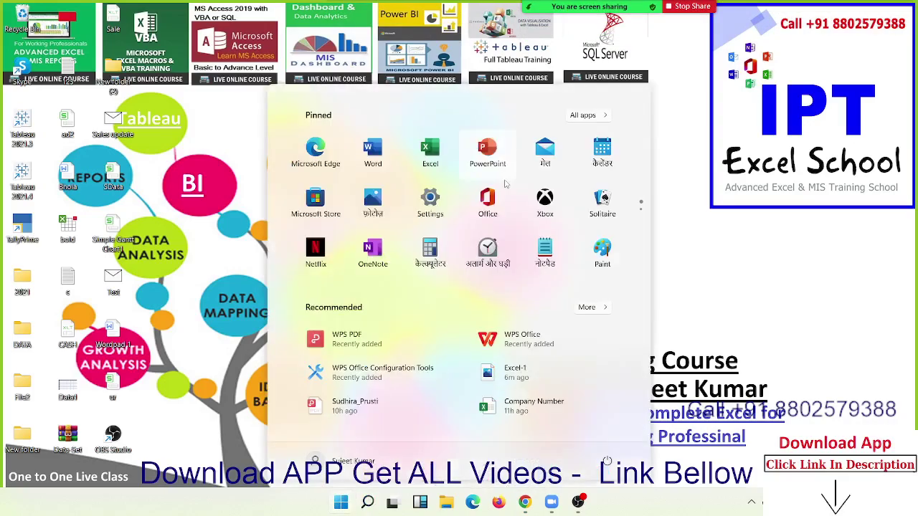
click(437, 147)
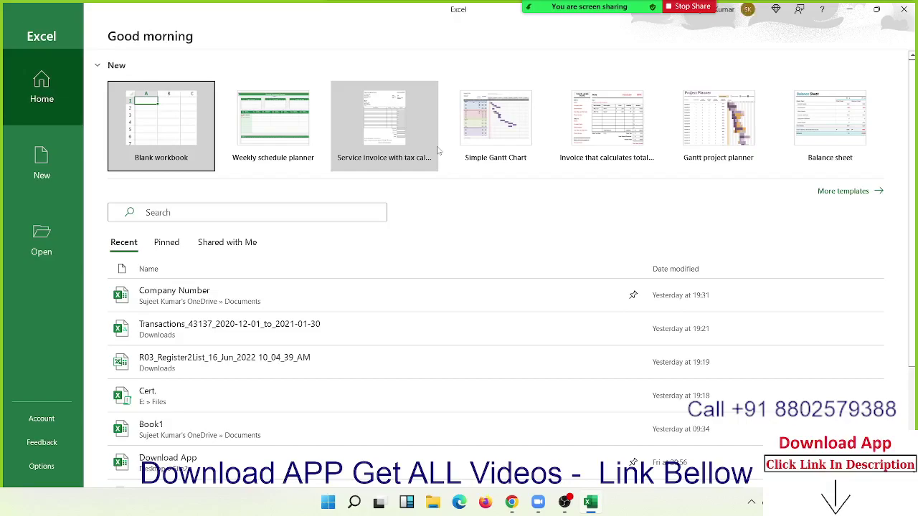
click(172, 109)
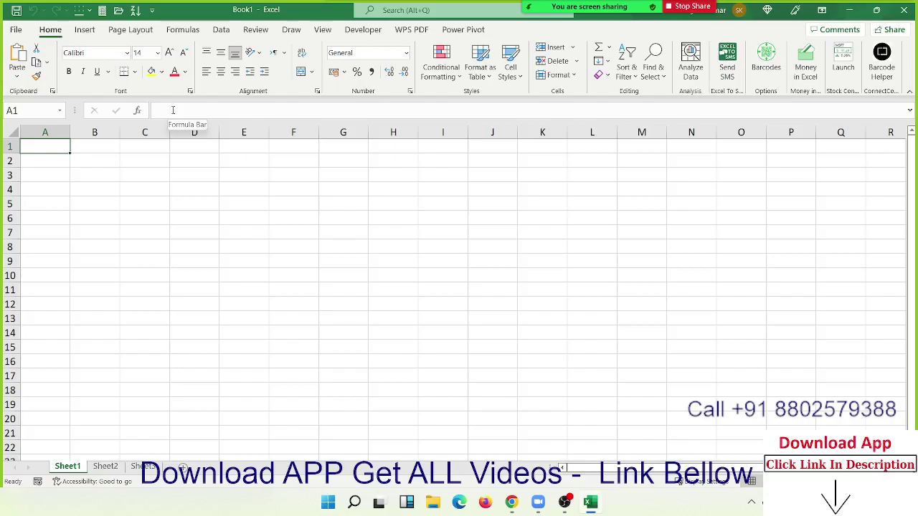
click(11, 33)
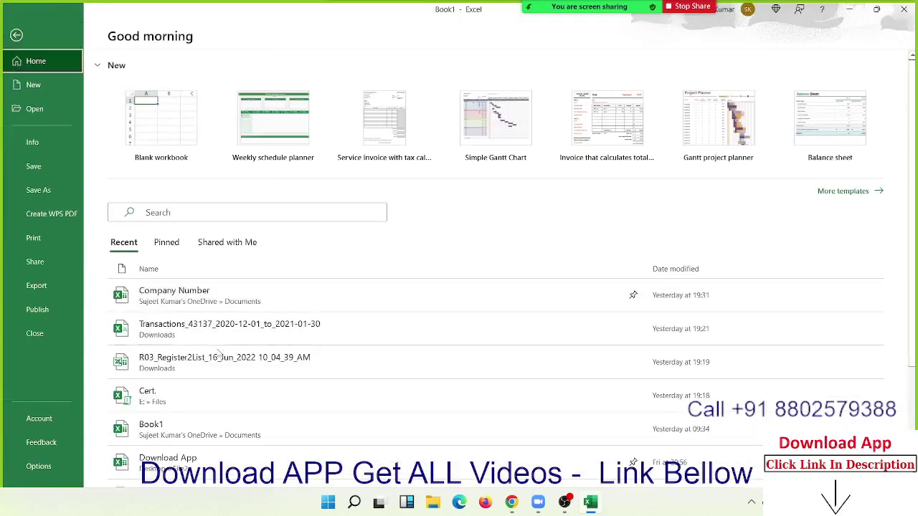
scroll(153, 421, down, 2)
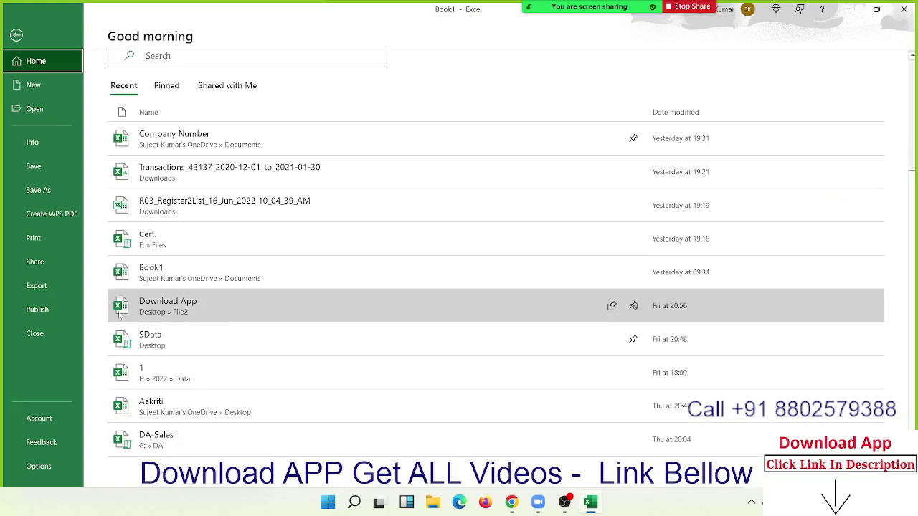
Open the SData workbook, then allow a meeting participant to record local files
click(170, 334)
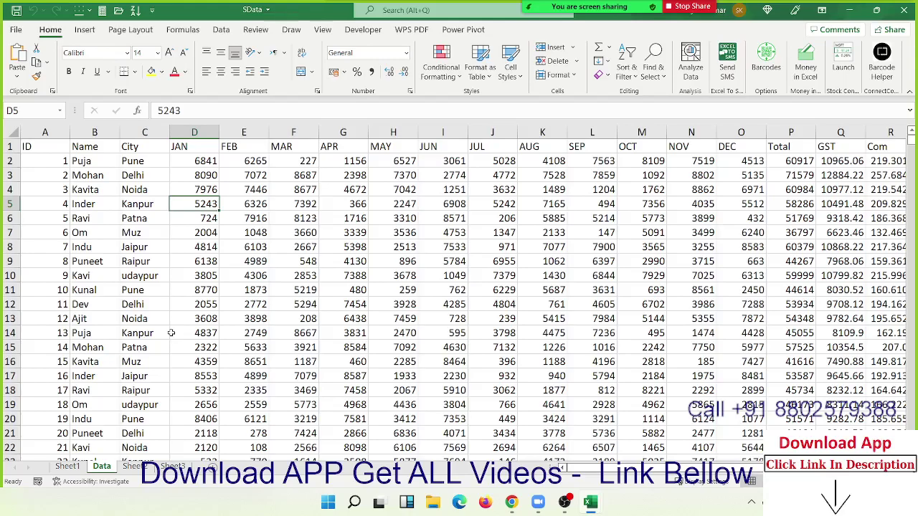
key(Up)
key(Up)
key(Up)
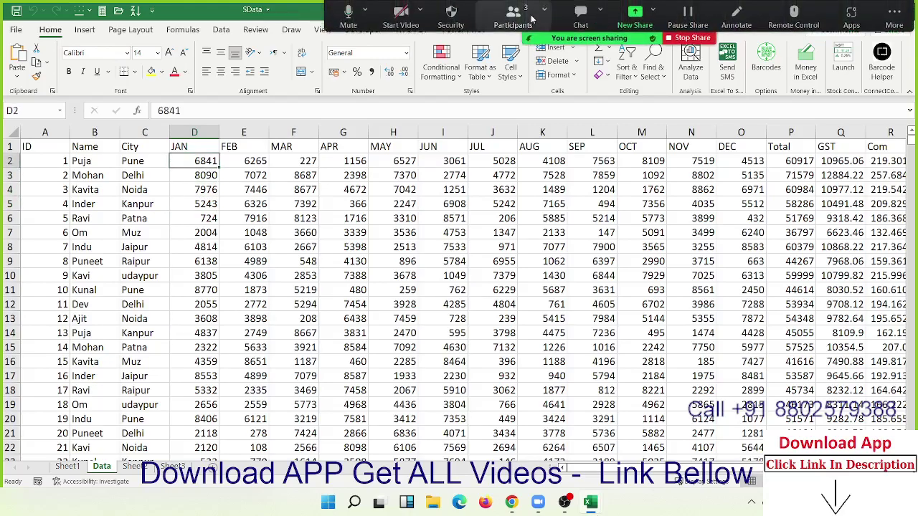
click(511, 15)
mouse_move(459, 217)
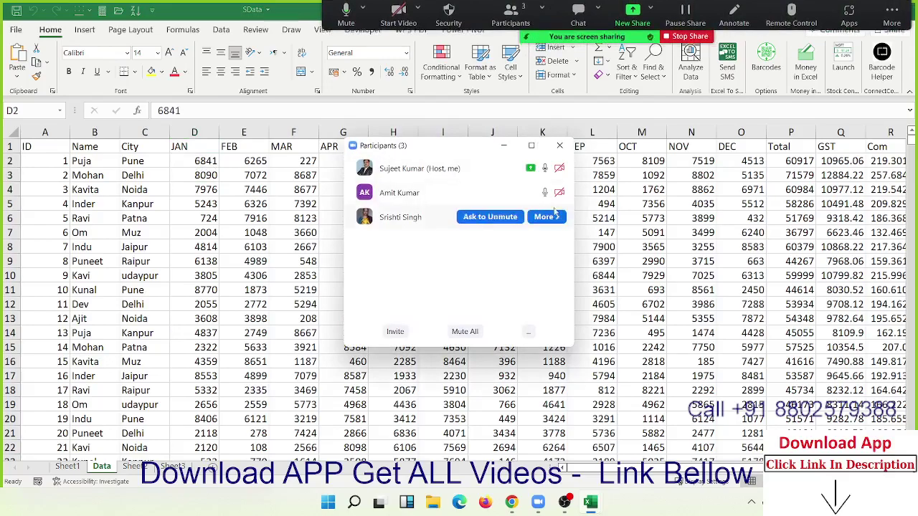
click(546, 192)
click(618, 289)
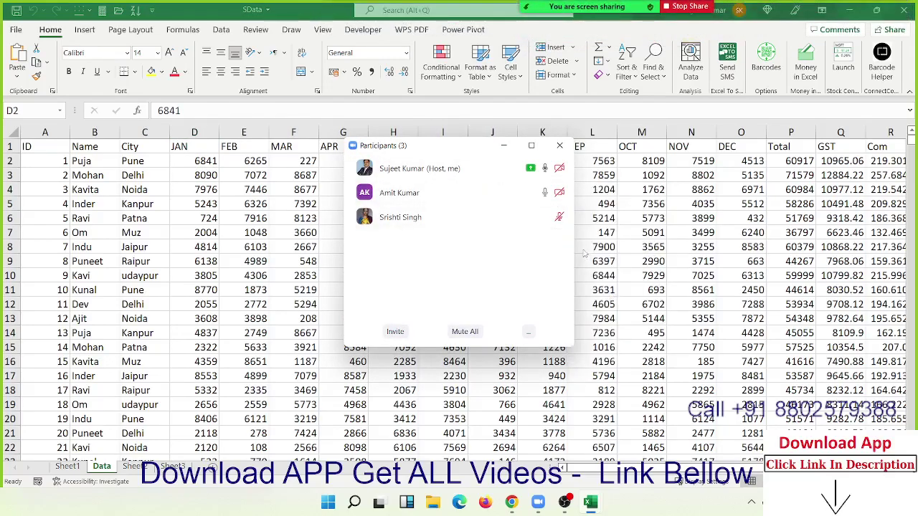
Change the third participant's setting, close the participants list and recording notice, then select C5 and D6
click(554, 222)
click(608, 299)
click(560, 147)
click(517, 323)
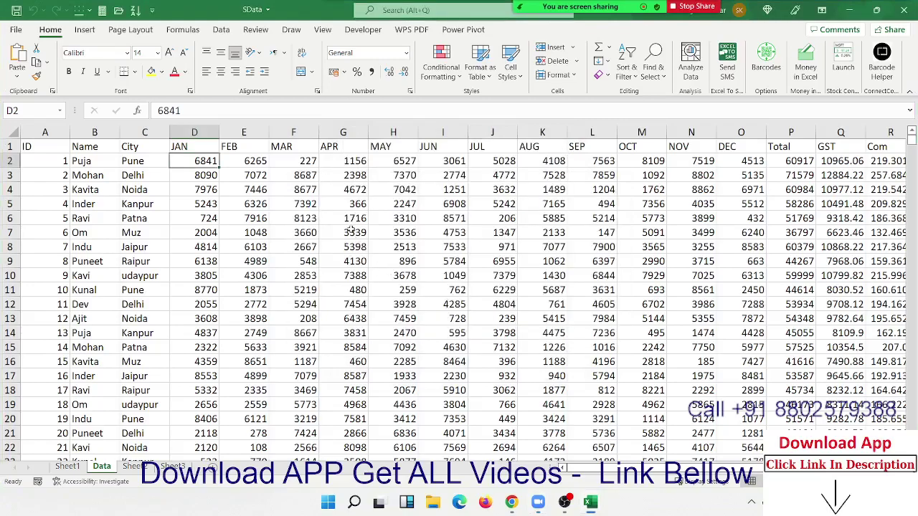
click(168, 204)
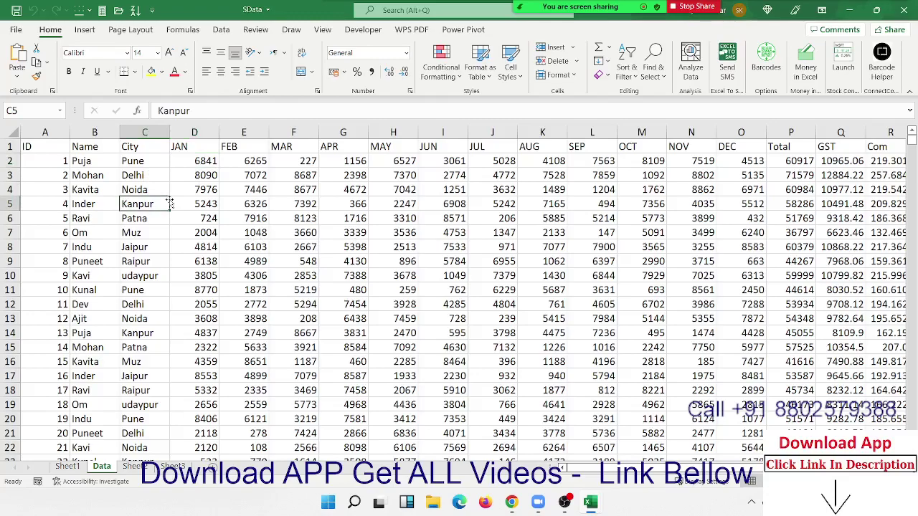
click(212, 214)
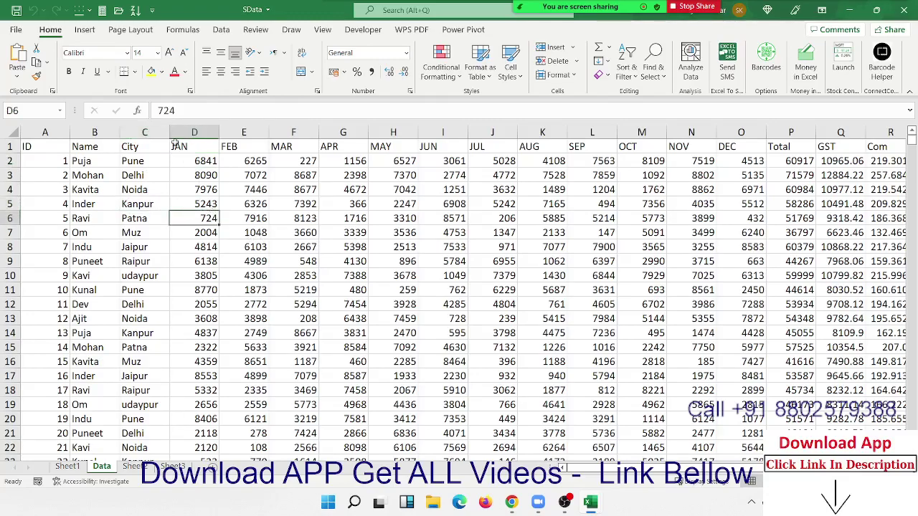
click(150, 72)
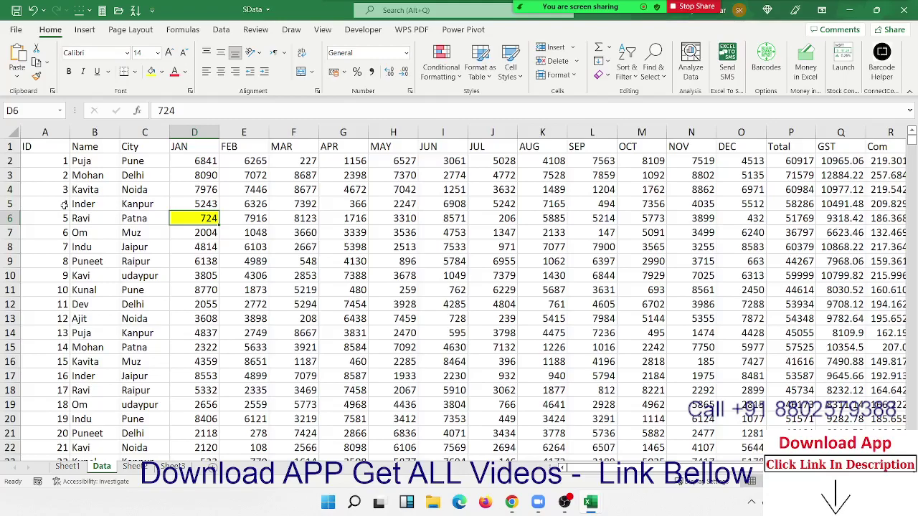
key(ctrl+z)
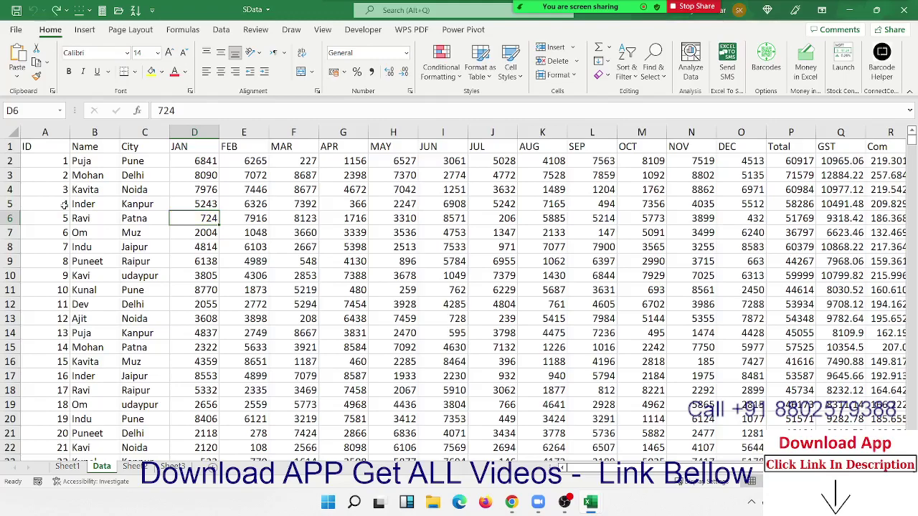
click(208, 172)
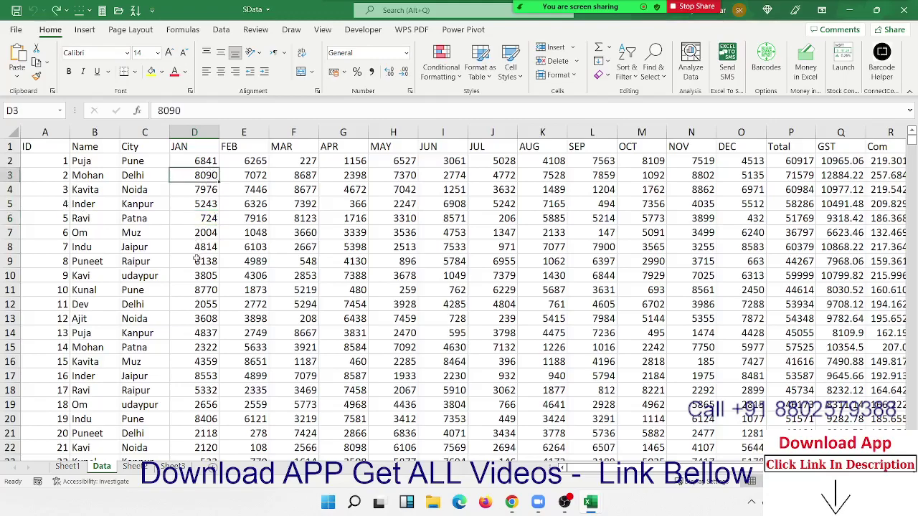
click(195, 260)
click(193, 304)
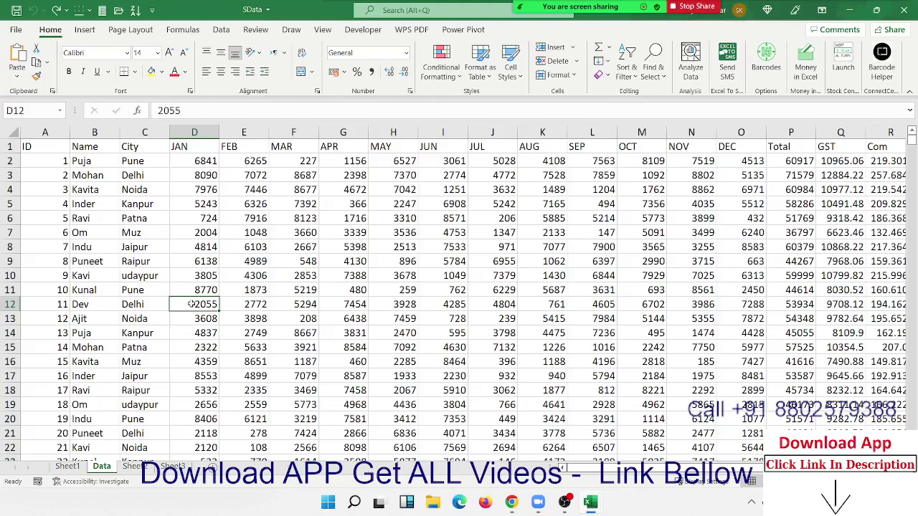
click(208, 162)
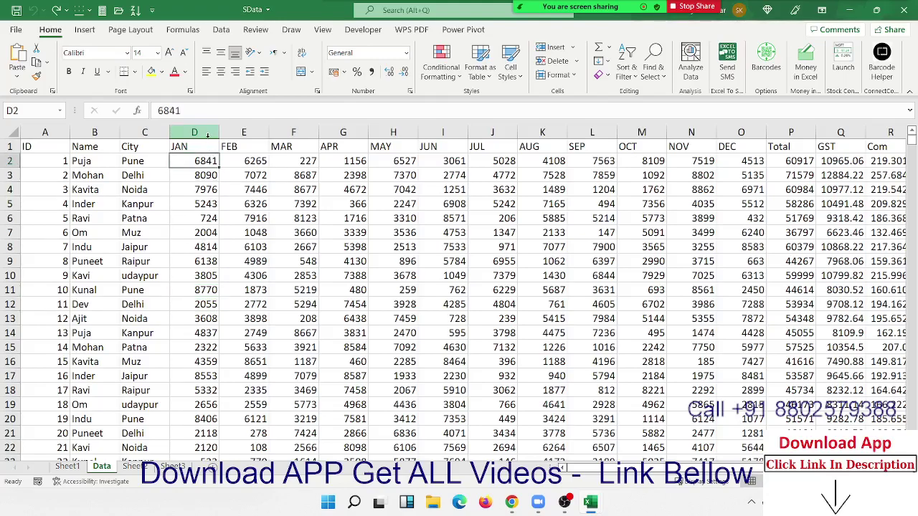
click(208, 134)
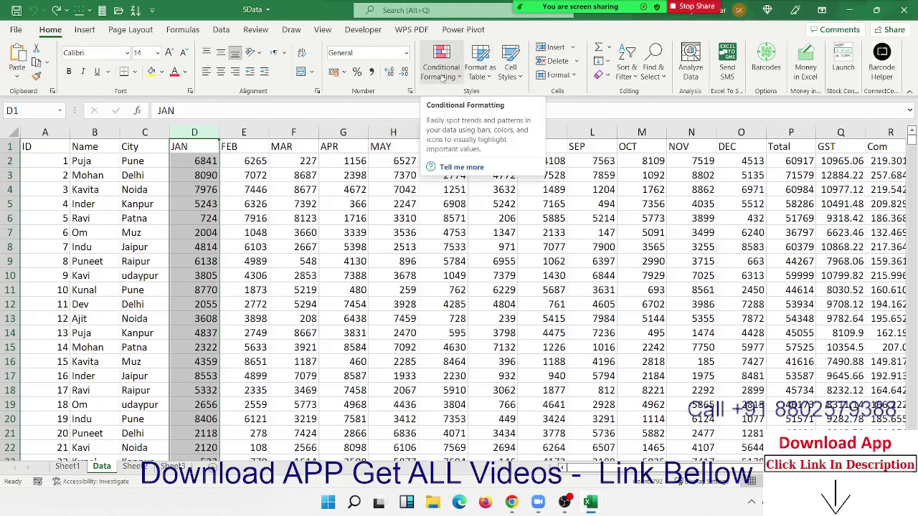
Create a Greater Than 5000 rule on JAN, previewing yellow, green and light red formats
click(443, 79)
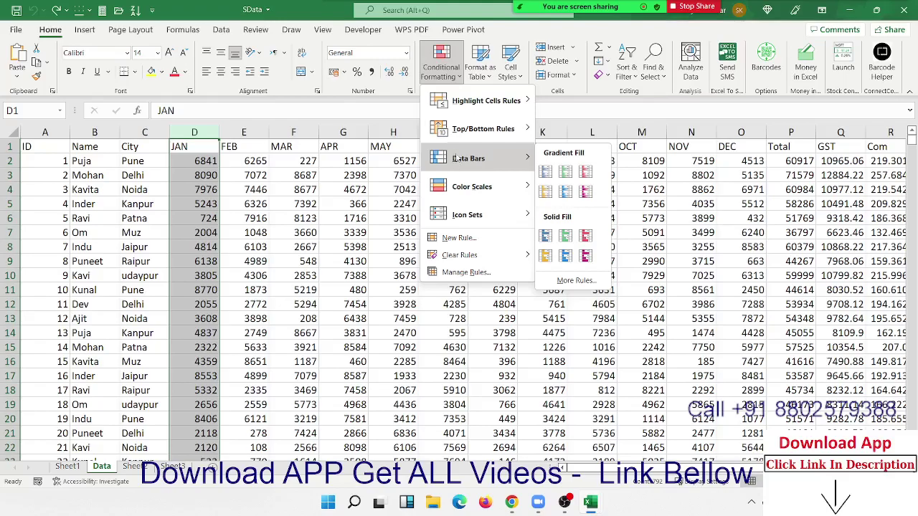
mouse_move(482, 101)
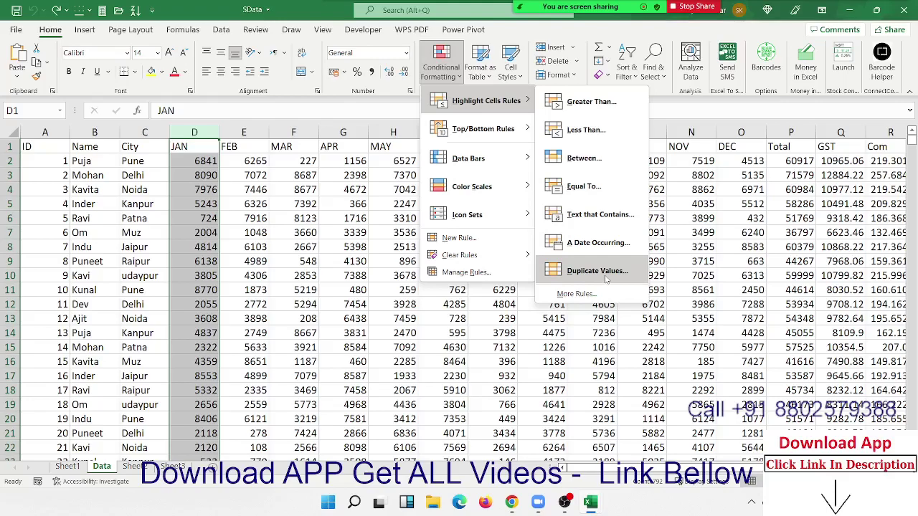
click(615, 101)
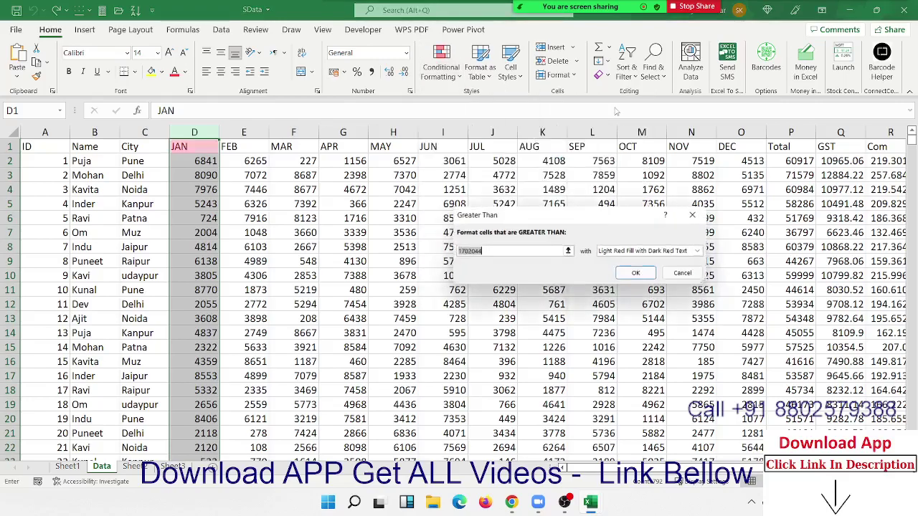
drag(500, 218, 457, 178)
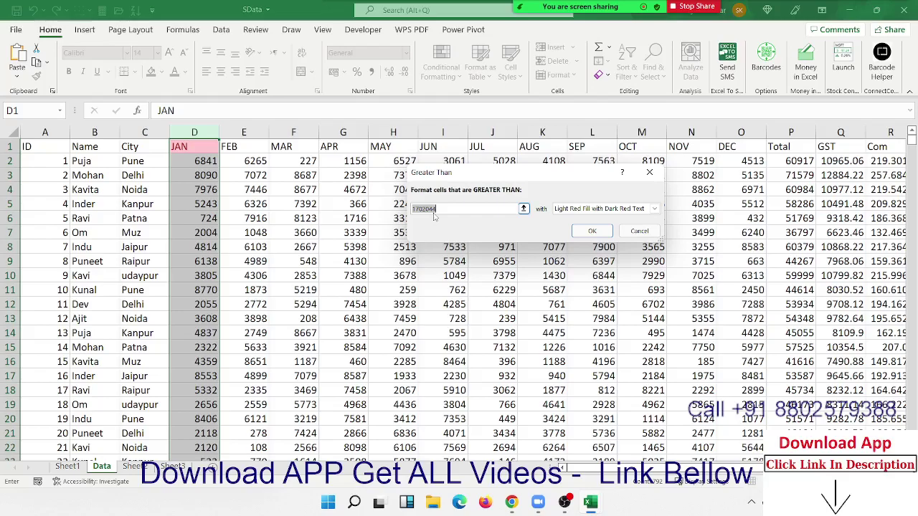
text(500)
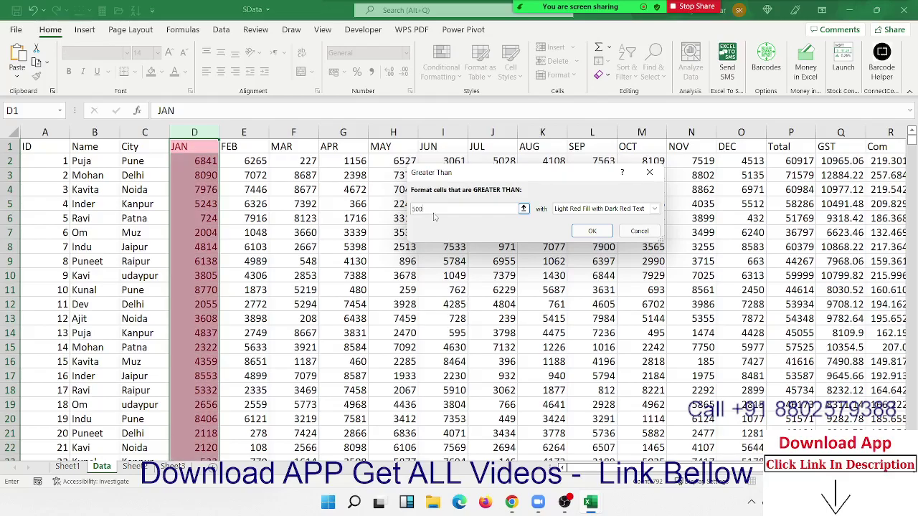
text(0)
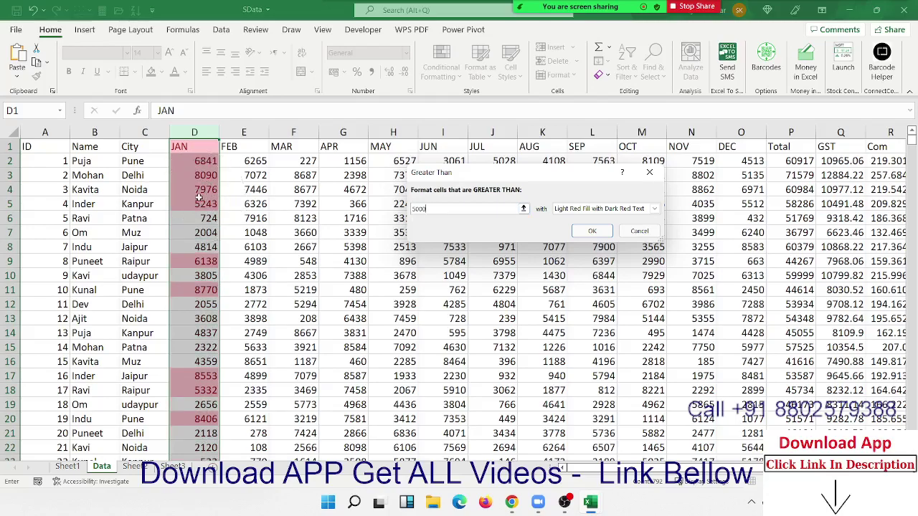
click(578, 209)
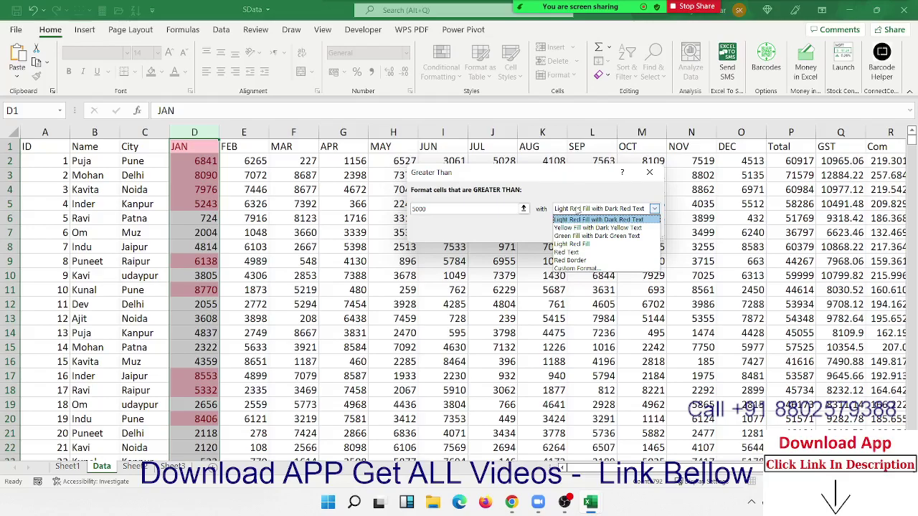
click(596, 228)
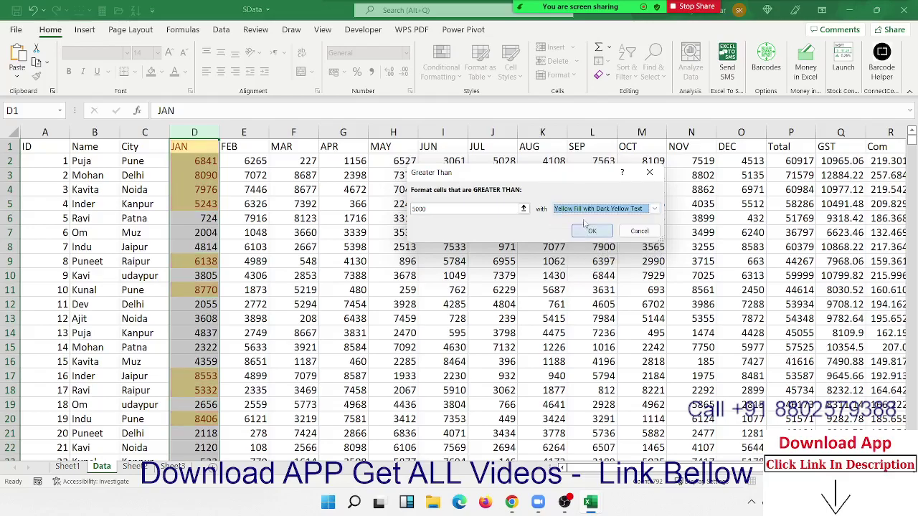
click(584, 209)
click(588, 236)
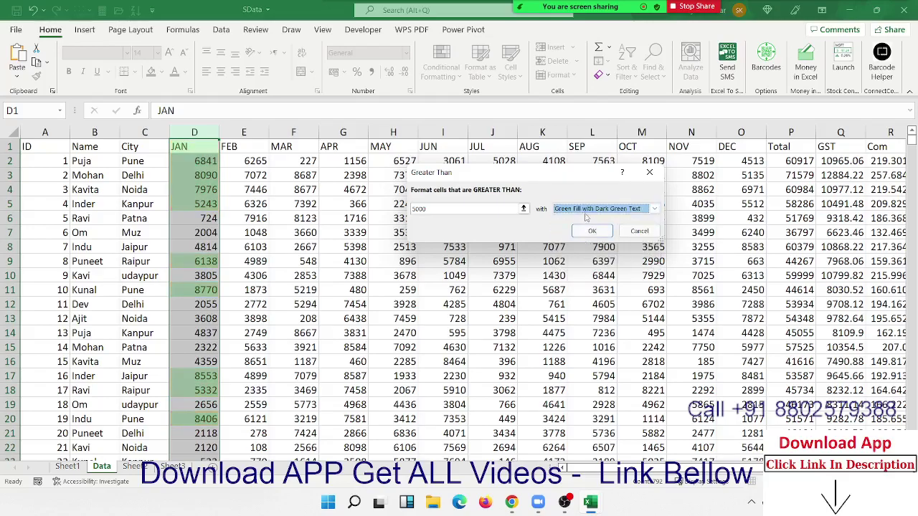
click(584, 209)
click(585, 245)
click(584, 209)
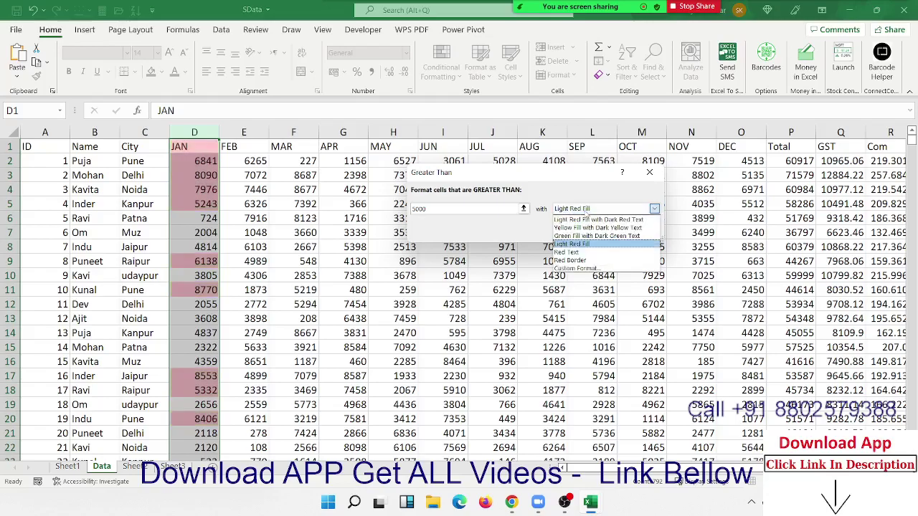
Give the greater-than-5000 rule a custom plain yellow fill and apply it
click(574, 269)
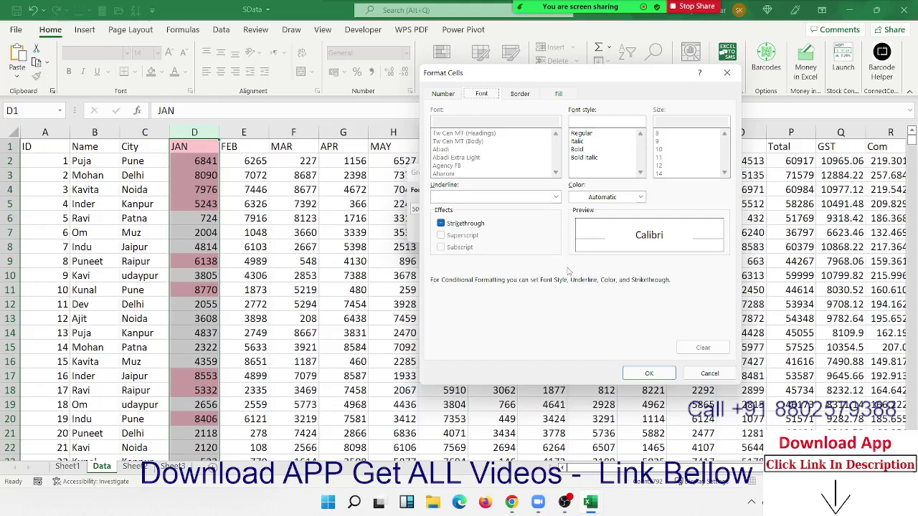
click(559, 95)
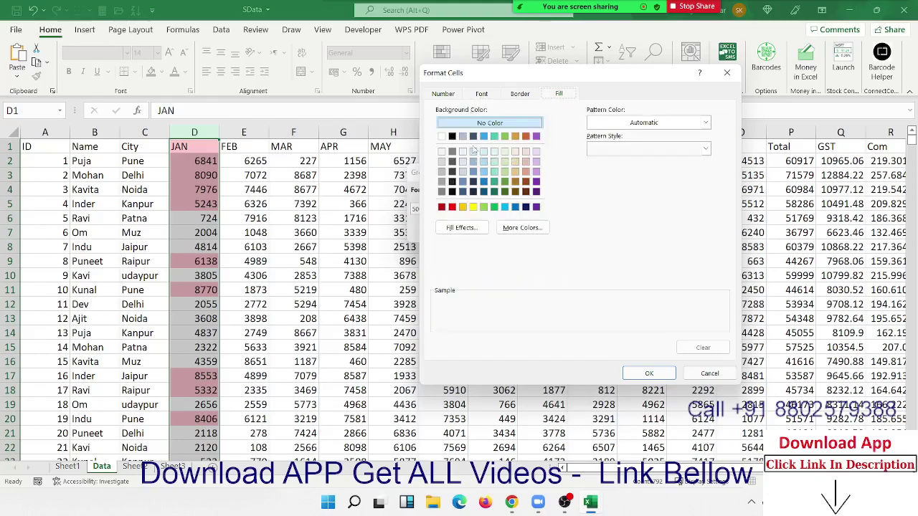
click(484, 208)
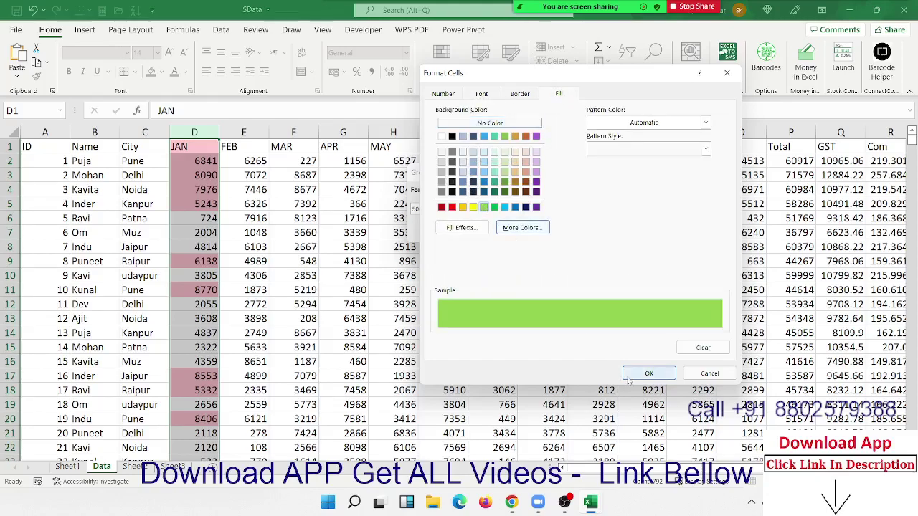
click(473, 208)
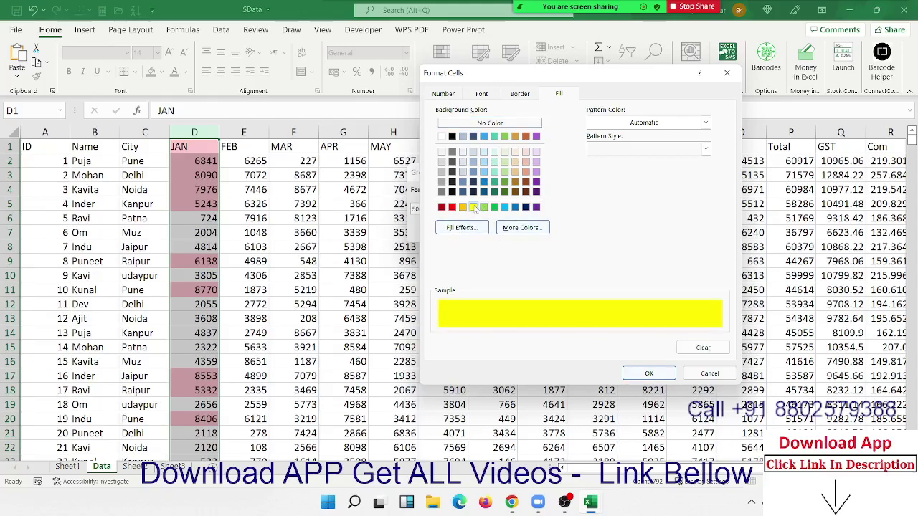
click(648, 373)
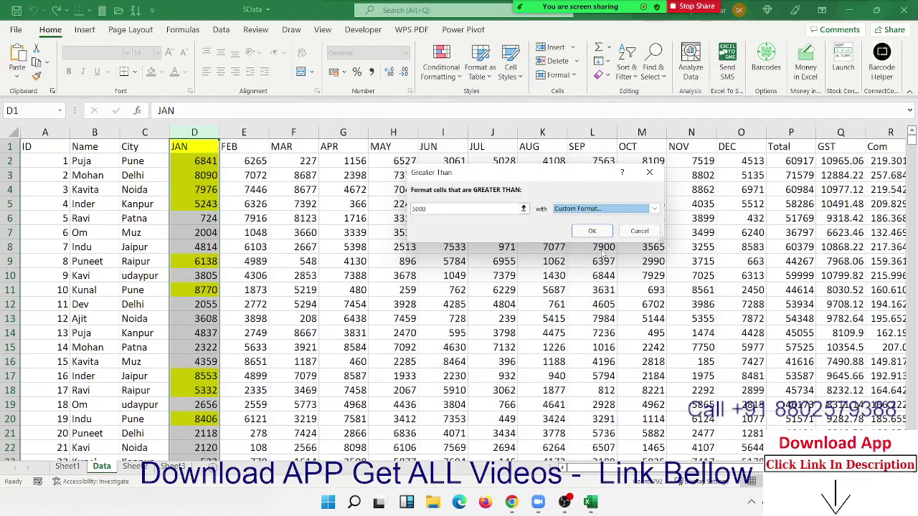
click(592, 231)
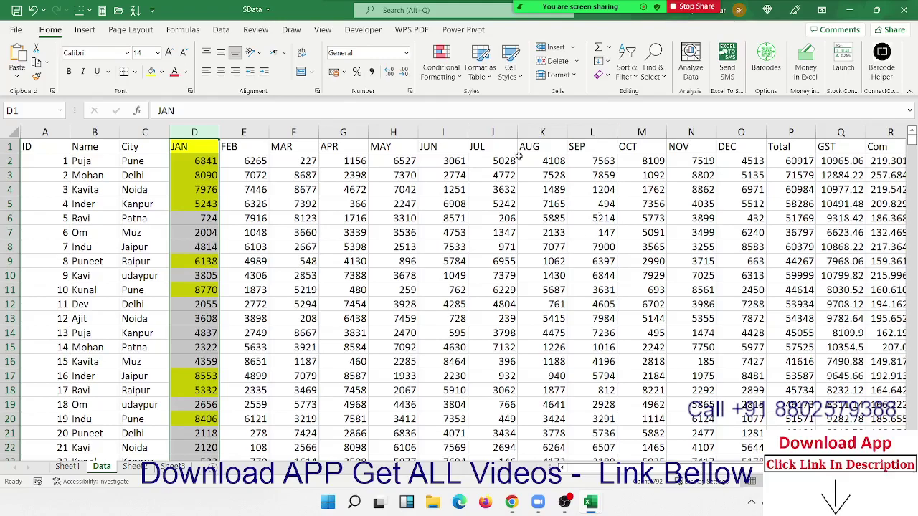
Change JAN values 724 to 7240 in D6 and 8090 to 900 in D3
click(371, 191)
click(188, 223)
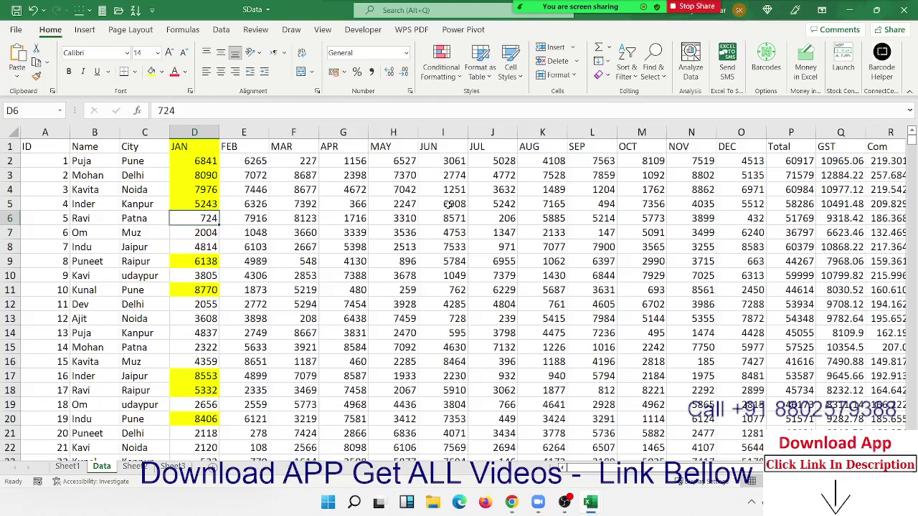
text(72)
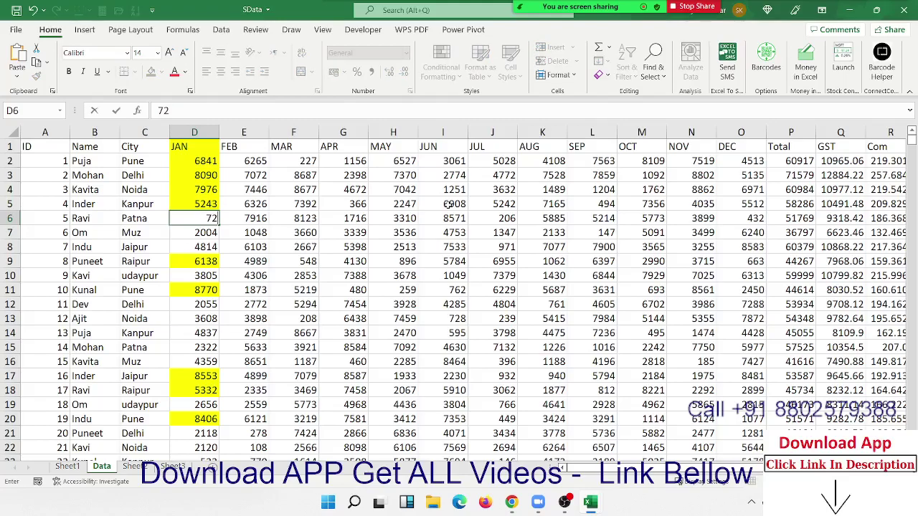
text(40)
key(Return)
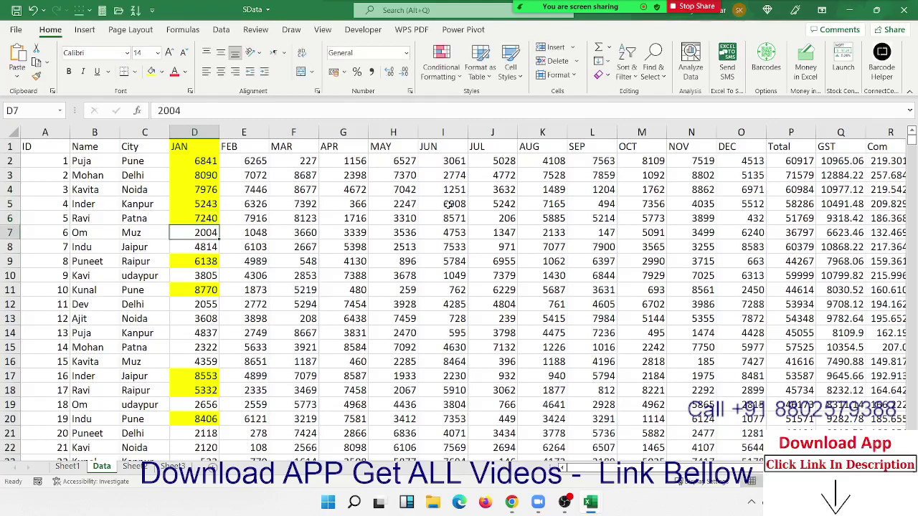
key(Up)
key(Up)
key(Up)
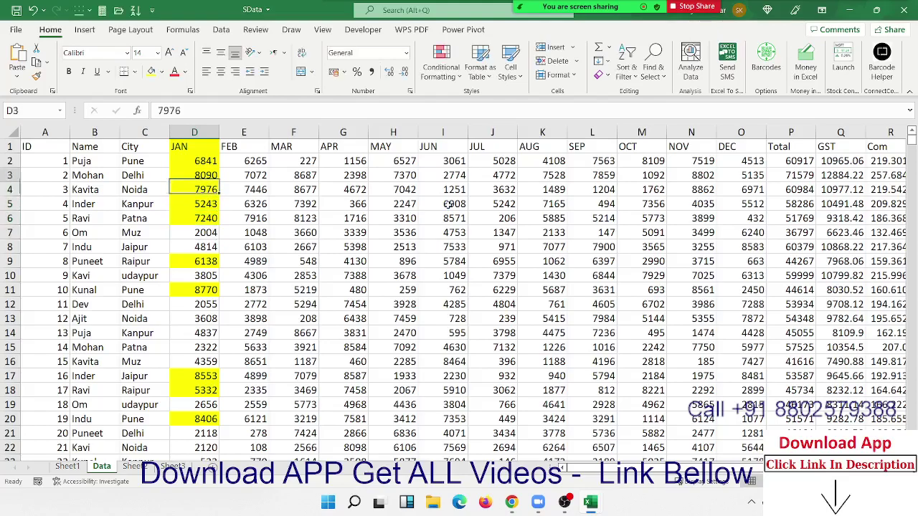
key(Up)
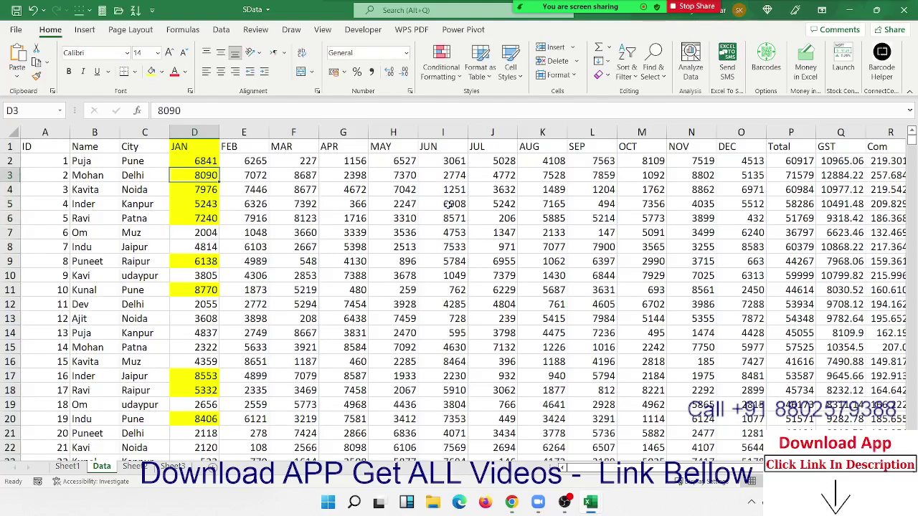
text(900)
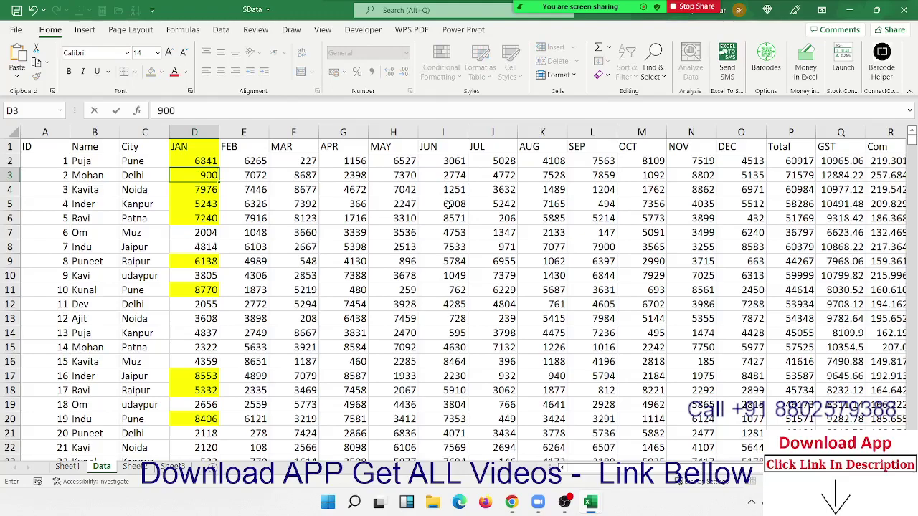
key(Return)
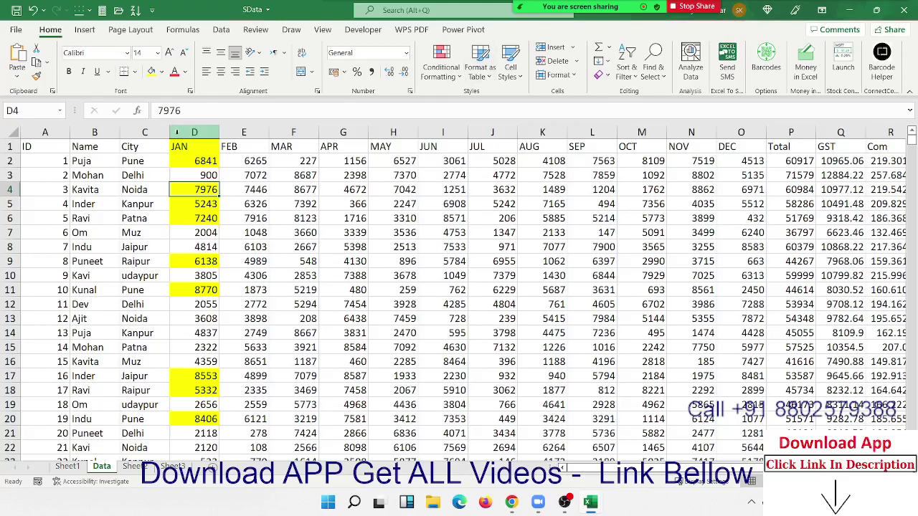
click(227, 130)
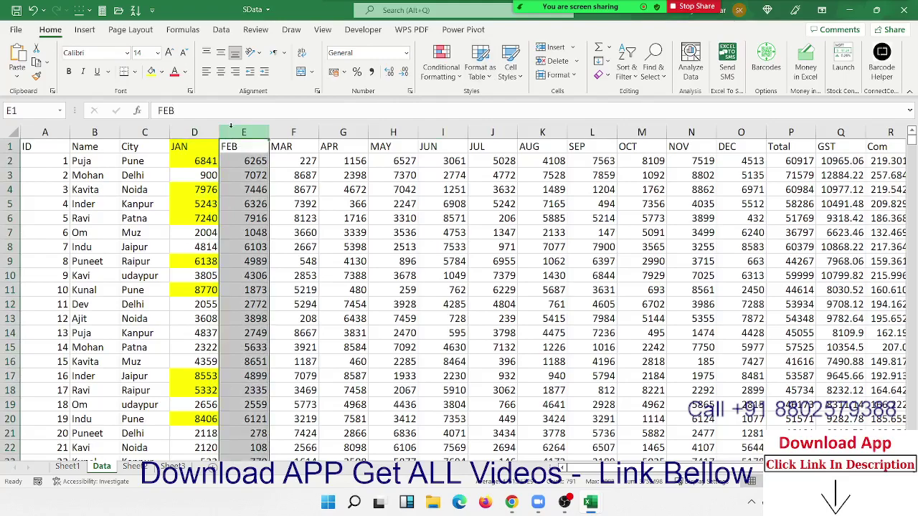
Open the Conditional Formatting dropdown for the selected FEB column
click(441, 64)
mouse_move(485, 100)
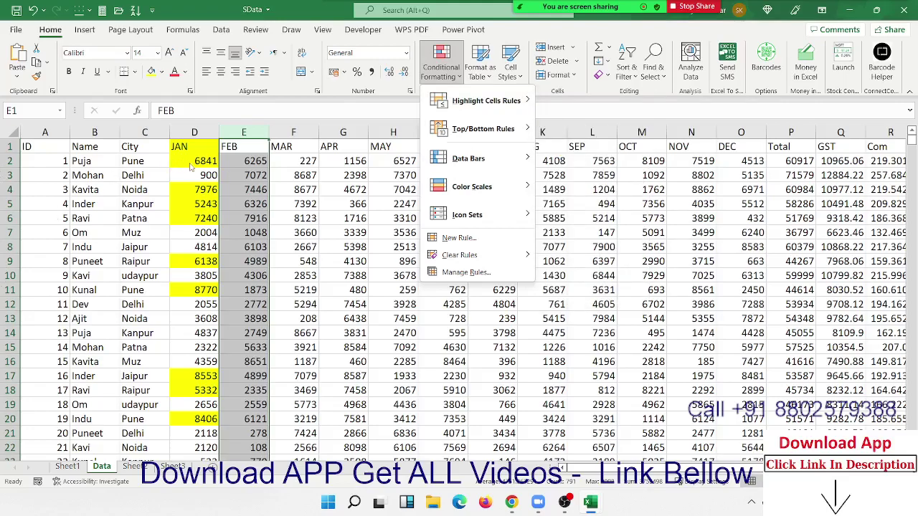
Insert a blank column before JAN and give it the header Date
click(161, 157)
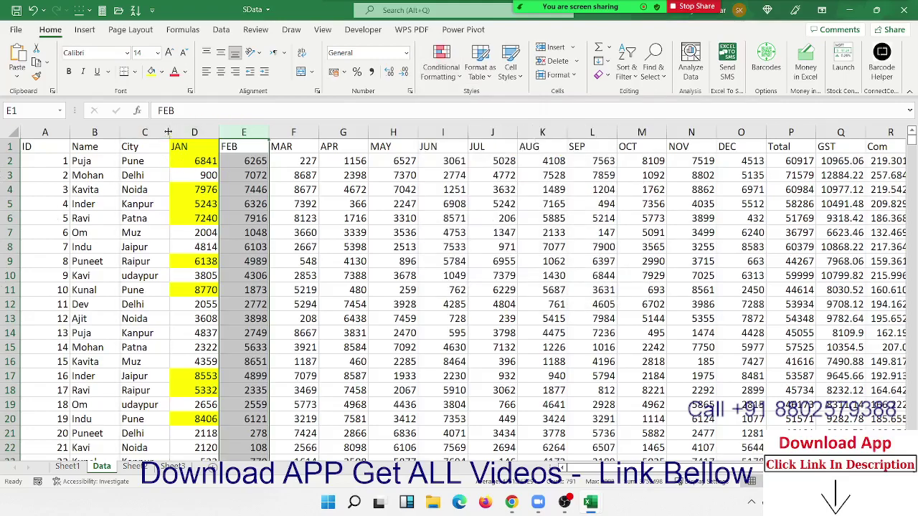
click(175, 132)
key(ctrl+plus)
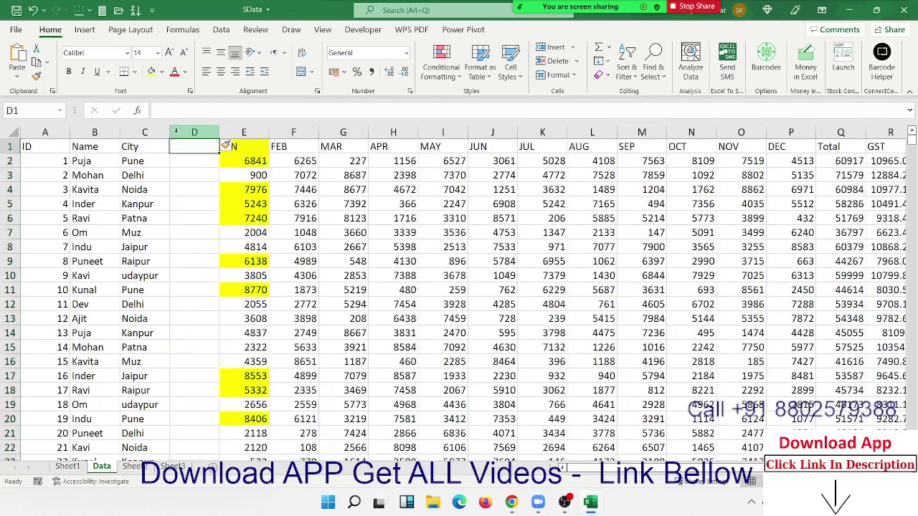
text(Sd)
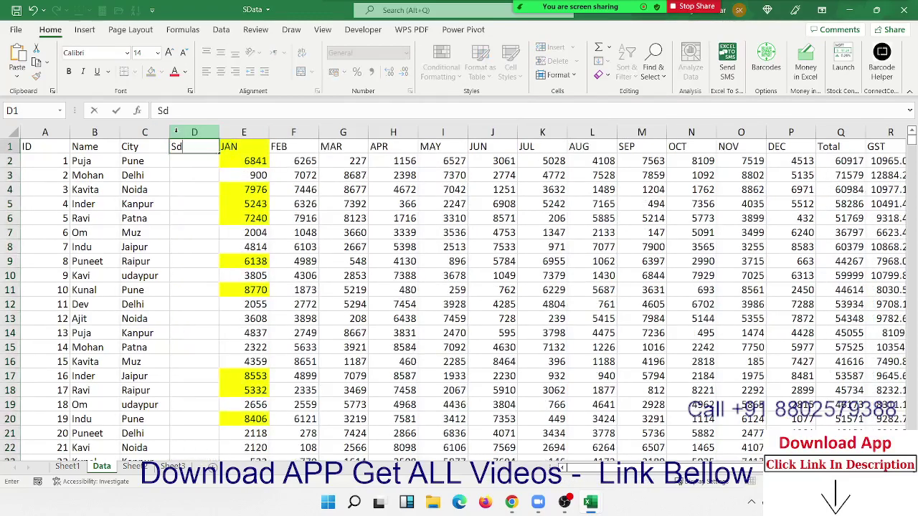
key(BackSpace)
key(BackSpace)
text(Date)
key(Return)
Enter 1/6 in D2 and fill consecutive June dates down the Date column
text(1/)
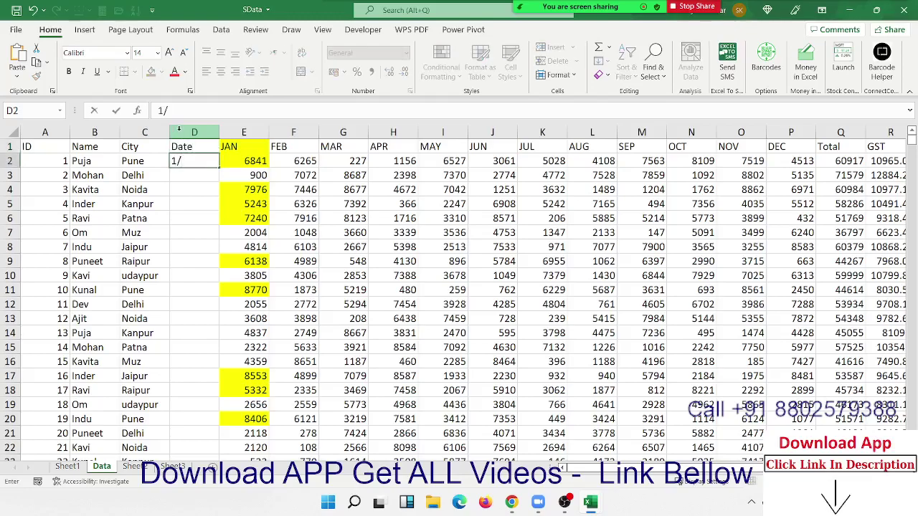
key(Escape)
text(1)
text(/)
key(Escape)
text(1/6)
key(Return)
click(197, 160)
click(224, 162)
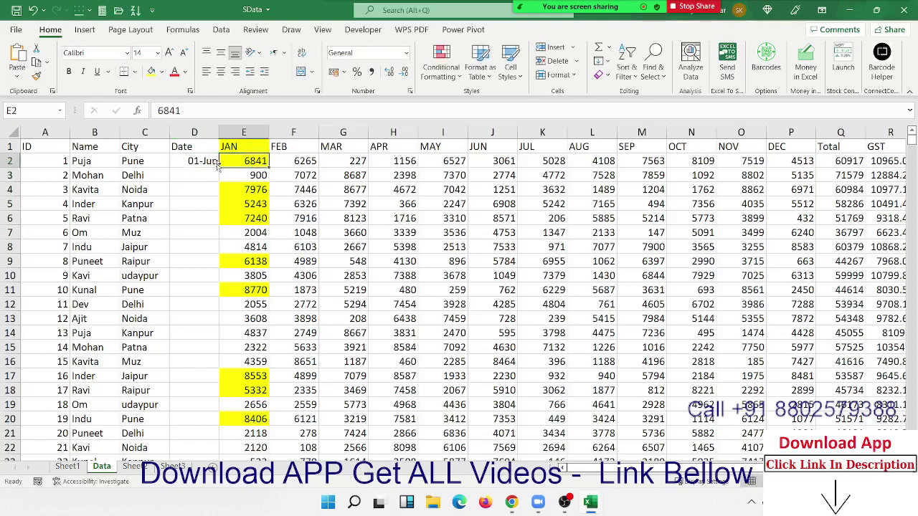
click(213, 162)
double_click(219, 167)
click(202, 134)
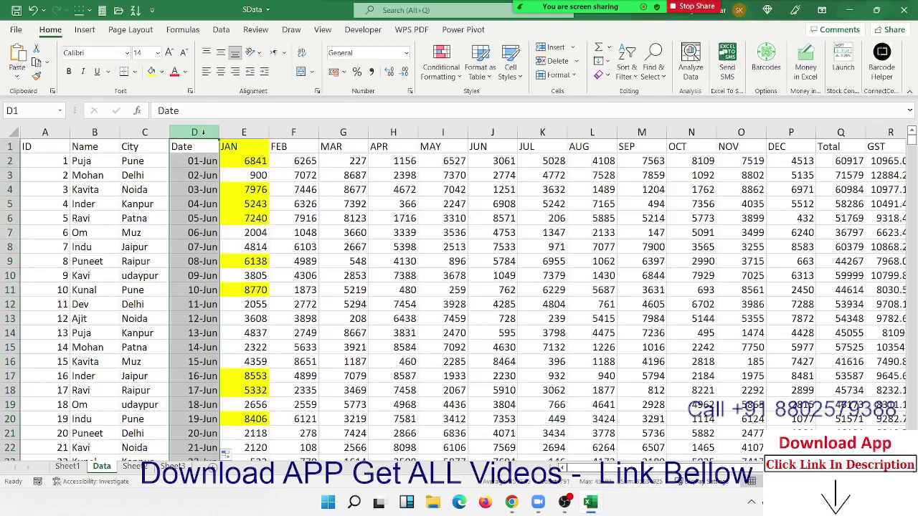
click(435, 68)
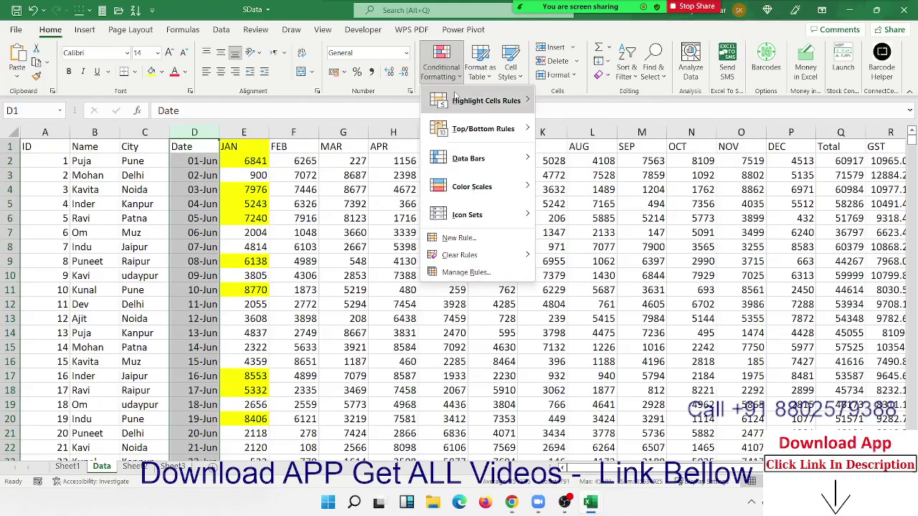
mouse_move(486, 101)
click(588, 101)
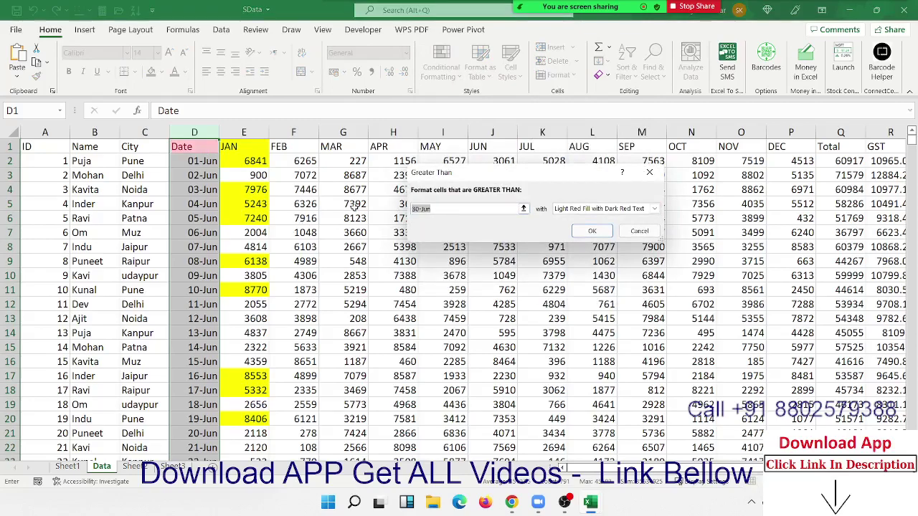
text(10/6)
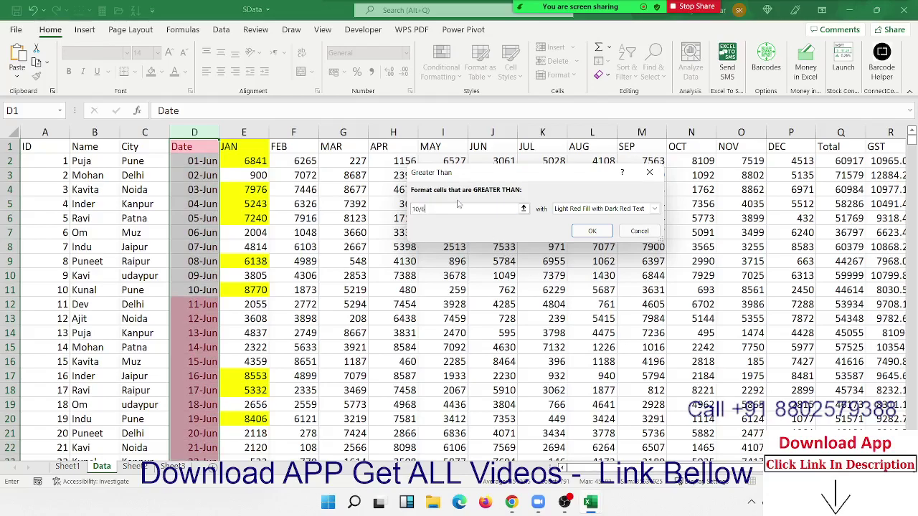
text(/)
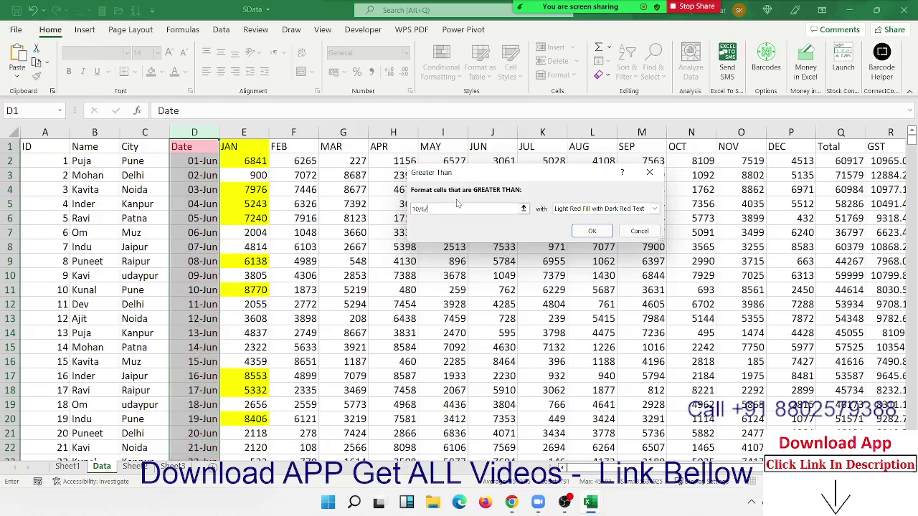
text(2022)
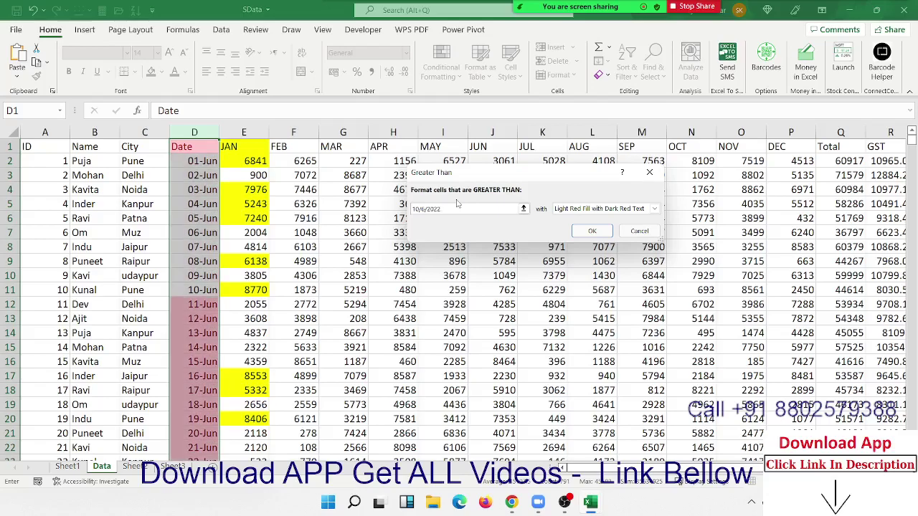
key(BackSpace)
key(BackSpace)
key(BackSpace)
key(BackSpace)
key(BackSpace)
key(BackSpace)
key(BackSpace)
key(BackSpace)
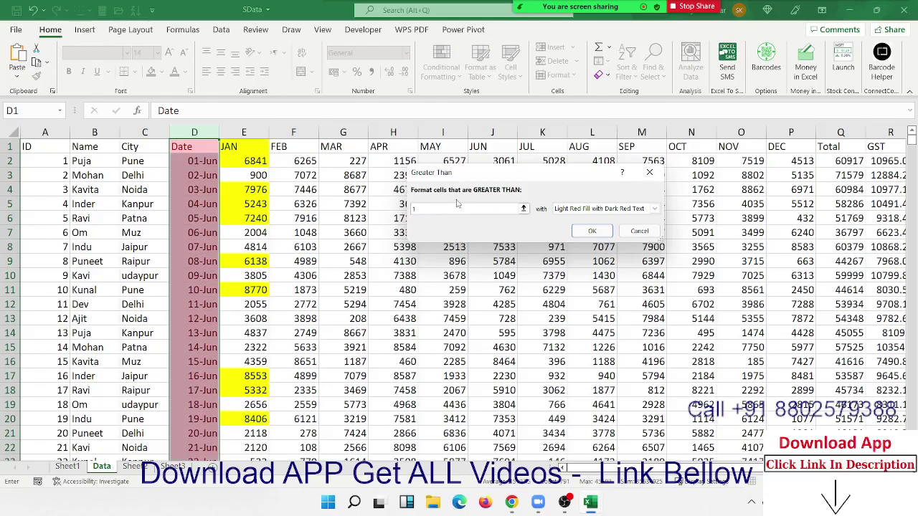
text(0/)
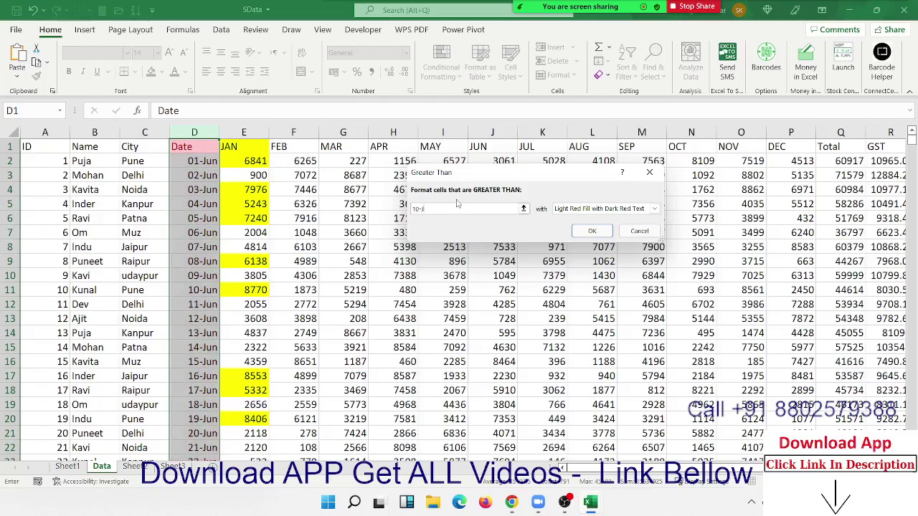
text(un)
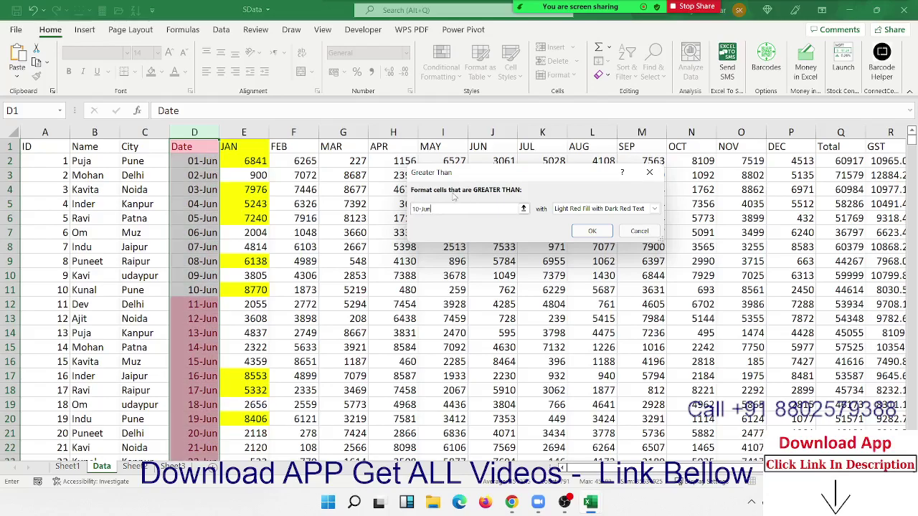
key(Escape)
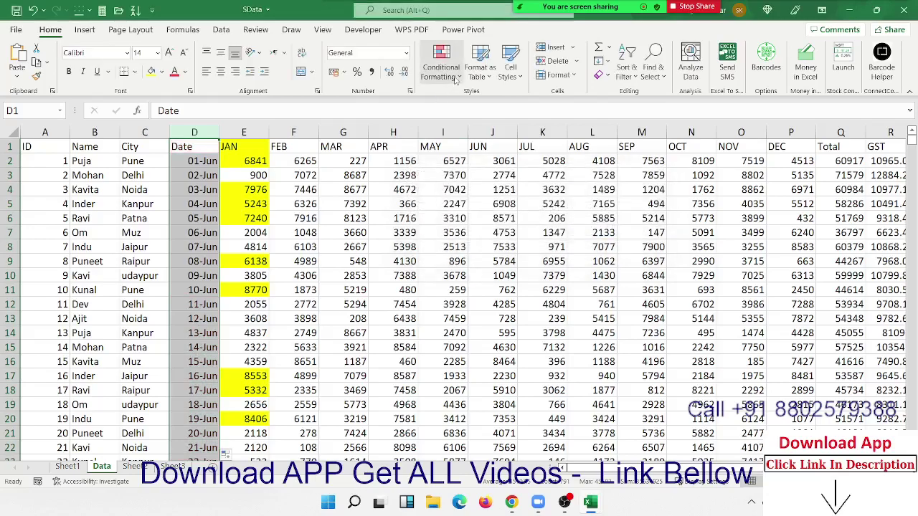
click(457, 81)
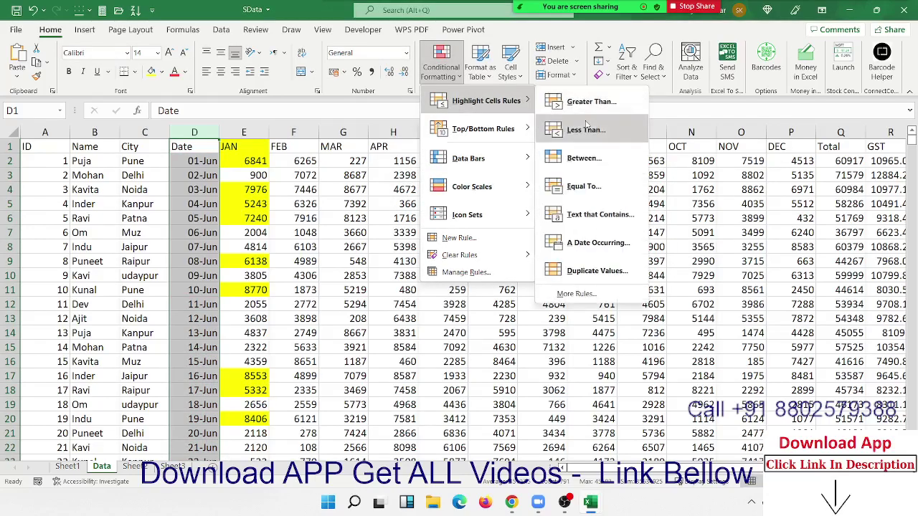
mouse_move(481, 101)
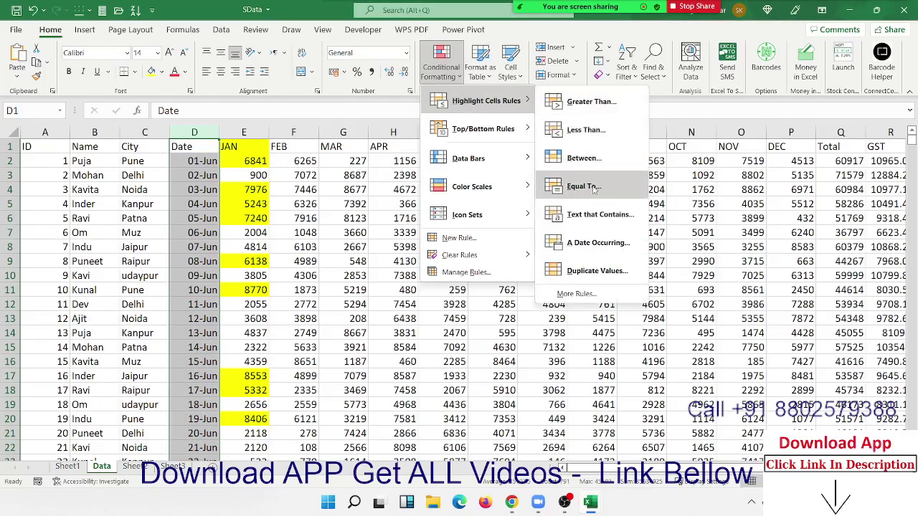
click(594, 187)
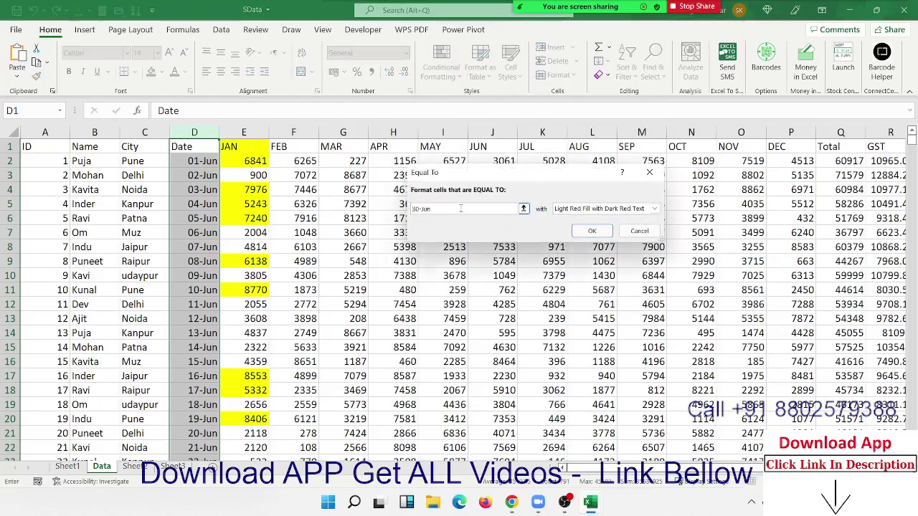
text(9/)
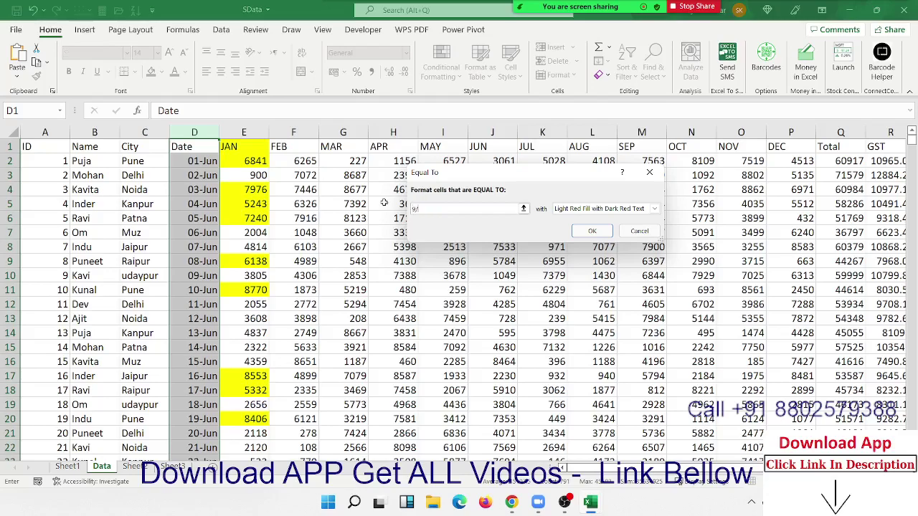
text(6)
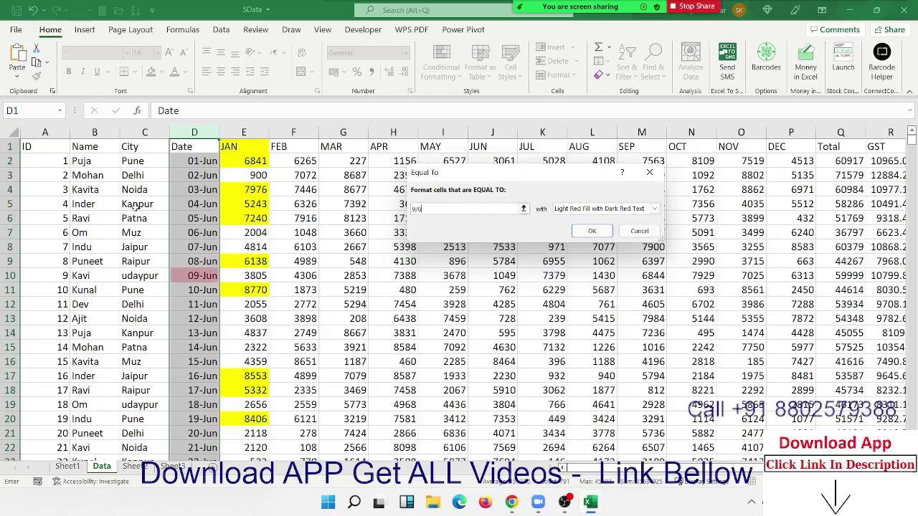
key(Escape)
drag(122, 134, 123, 134)
click(145, 132)
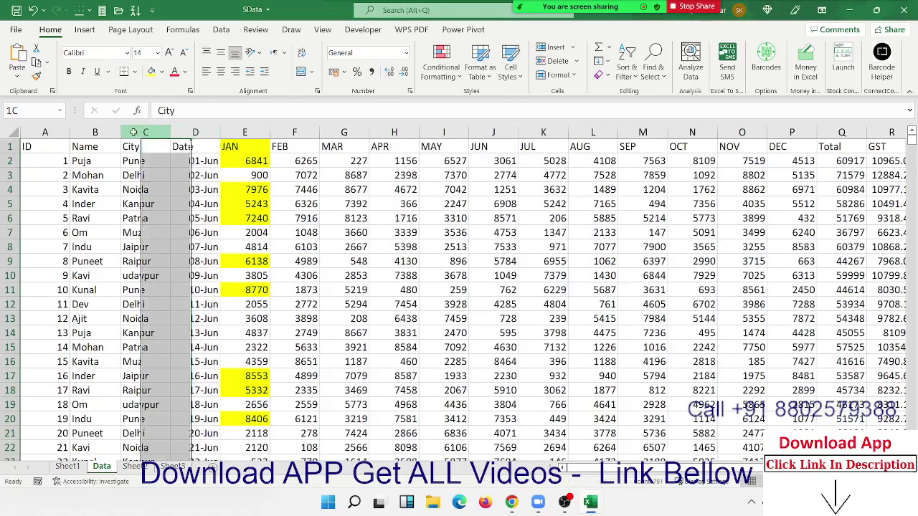
click(441, 65)
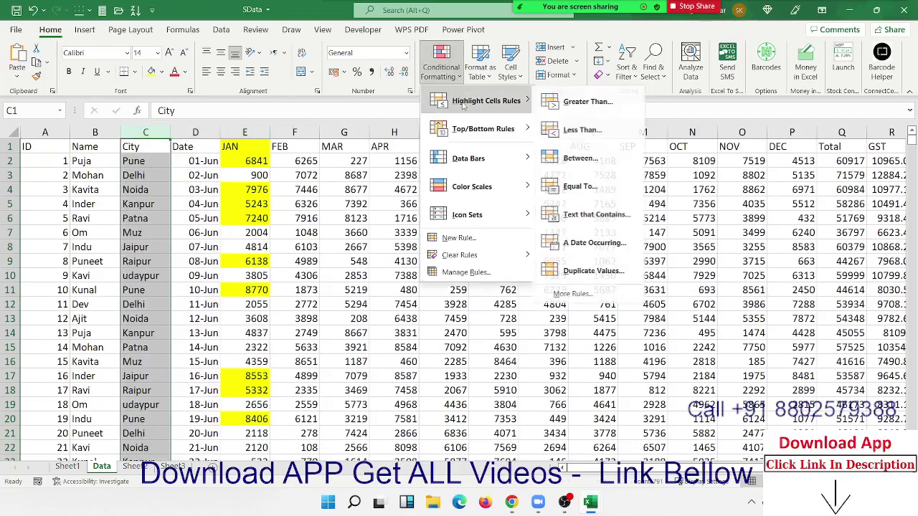
click(573, 193)
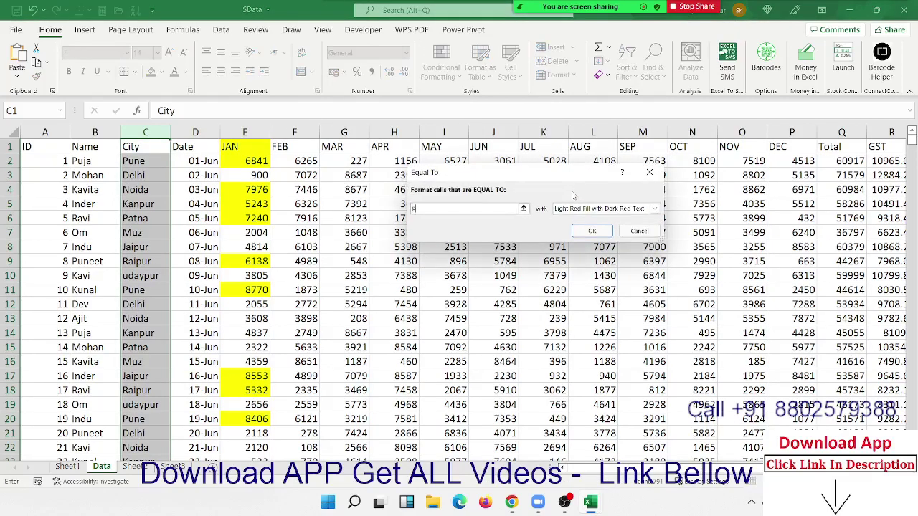
text(Pune)
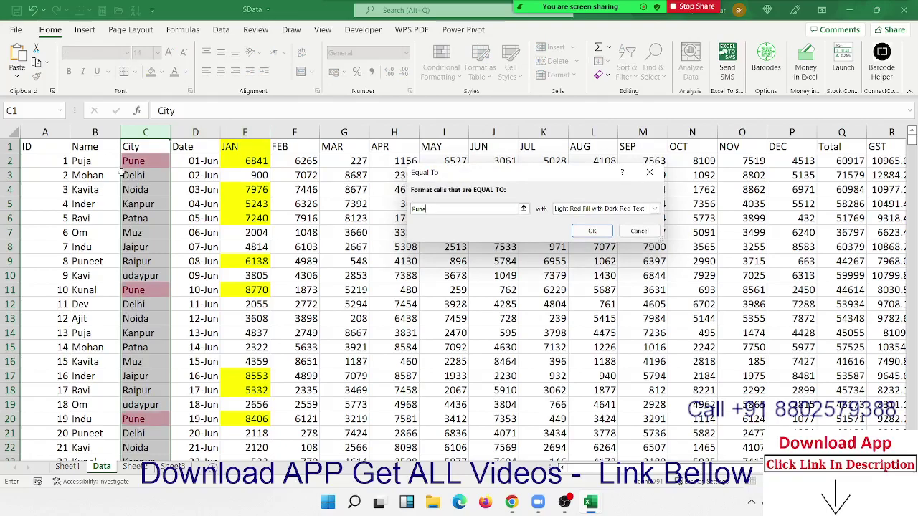
key(Escape)
click(107, 132)
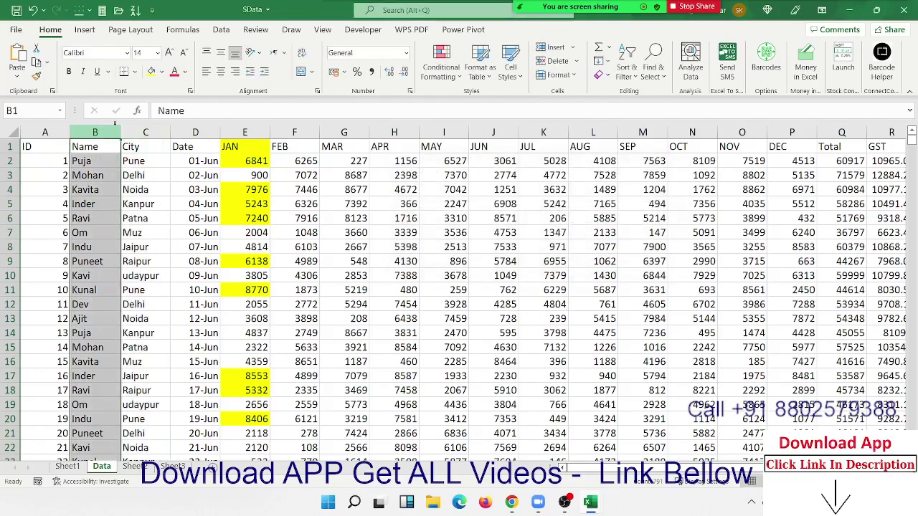
click(441, 63)
mouse_move(481, 100)
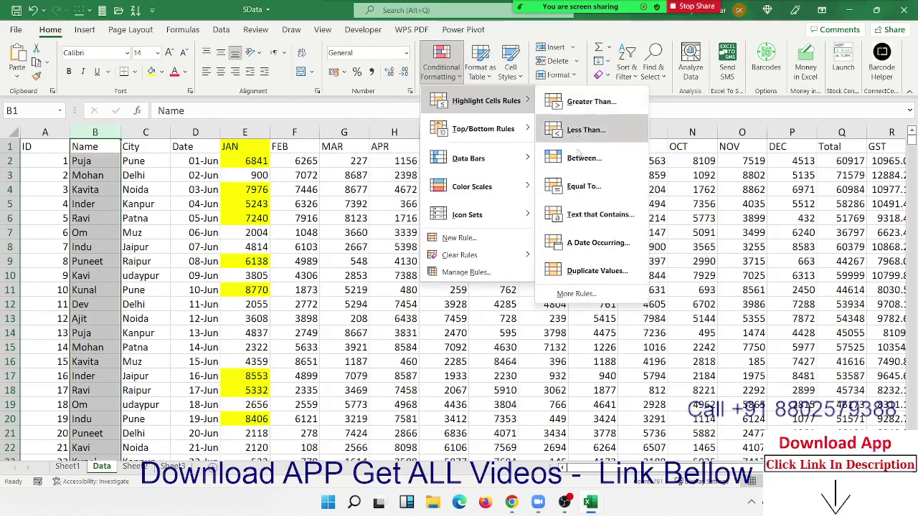
click(583, 186)
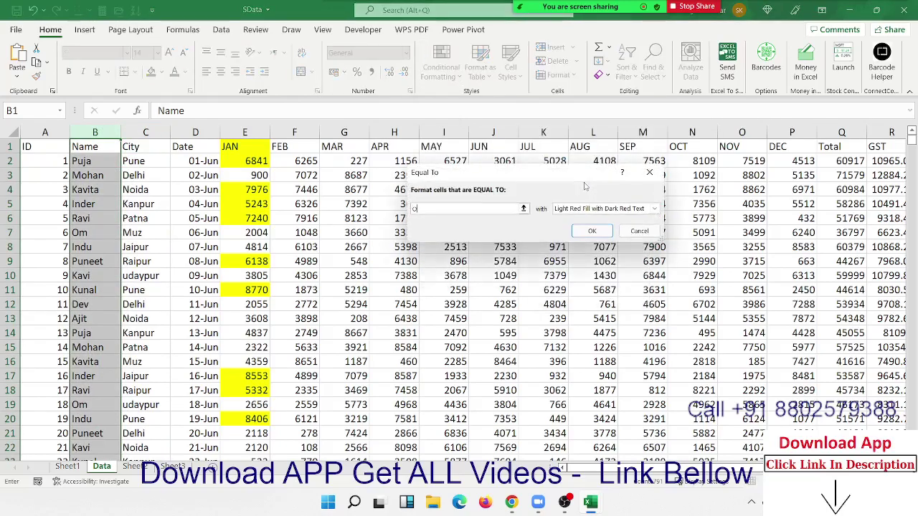
text(OM)
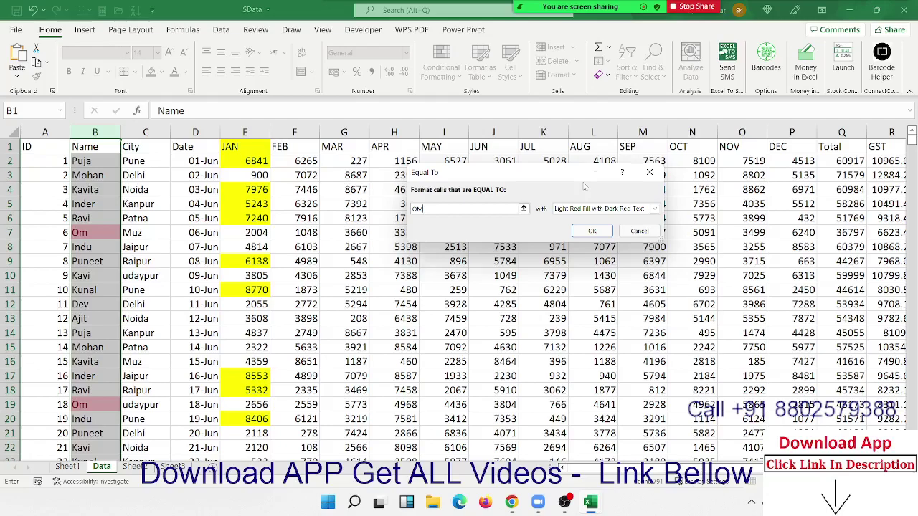
key(Escape)
Replace Raipur in cell C9 with New Delhi
click(162, 170)
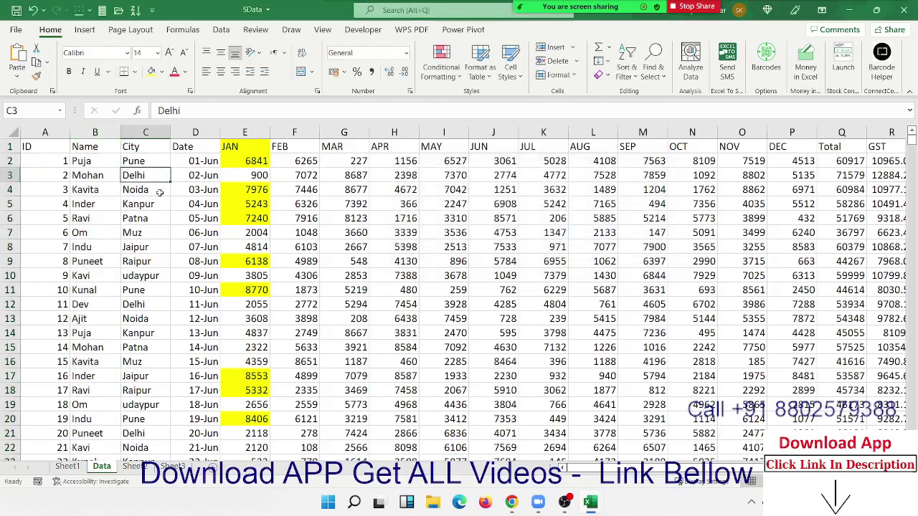
click(439, 69)
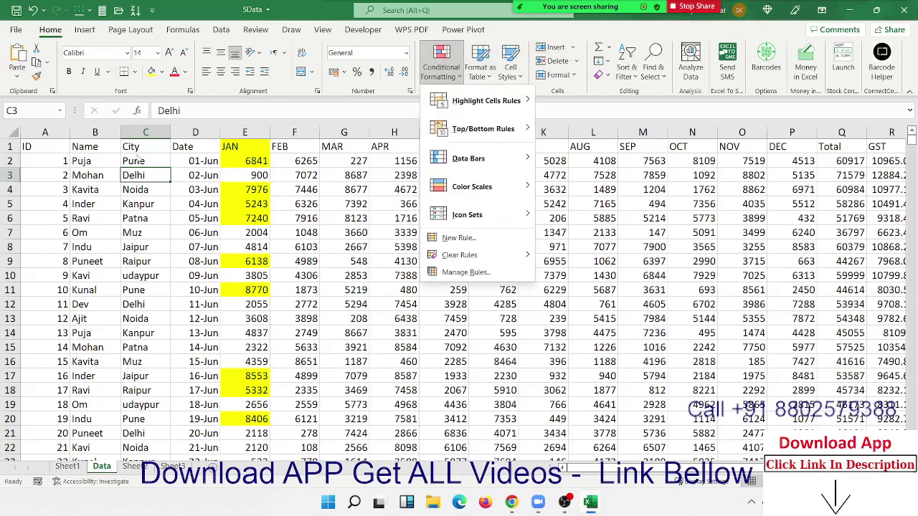
click(149, 261)
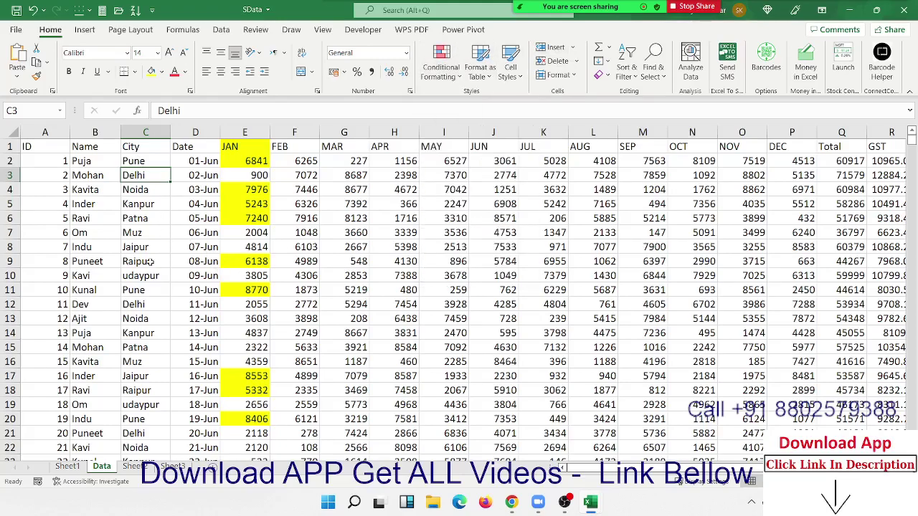
click(149, 261)
text(New)
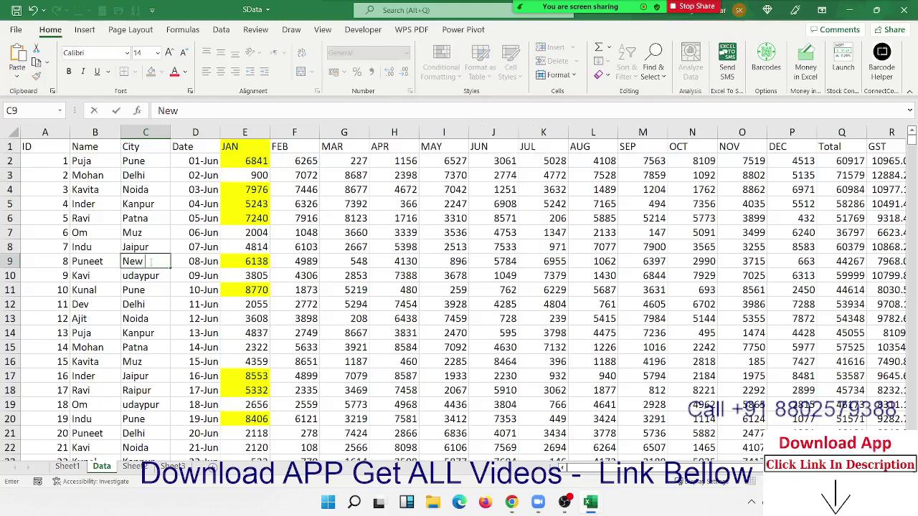
text( Delhi)
key(Return)
Change C15 from Patna to New Delhi using AutoComplete
key(Down)
key(Down)
key(Down)
key(Down)
key(Down)
text(Ne)
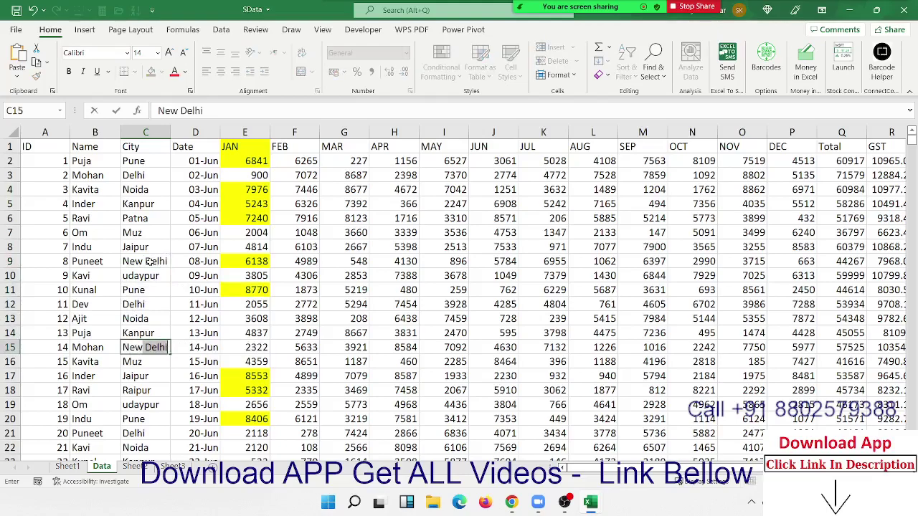
key(Return)
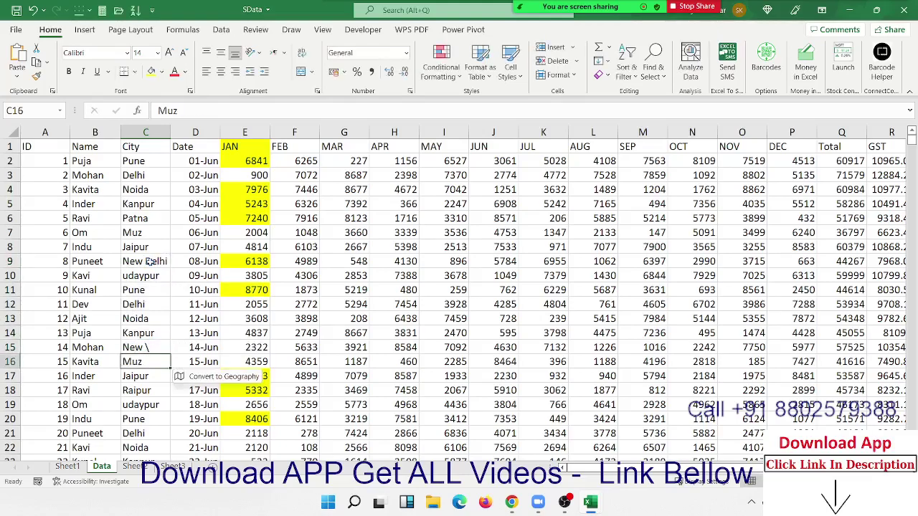
key(ctrl+z)
text(New)
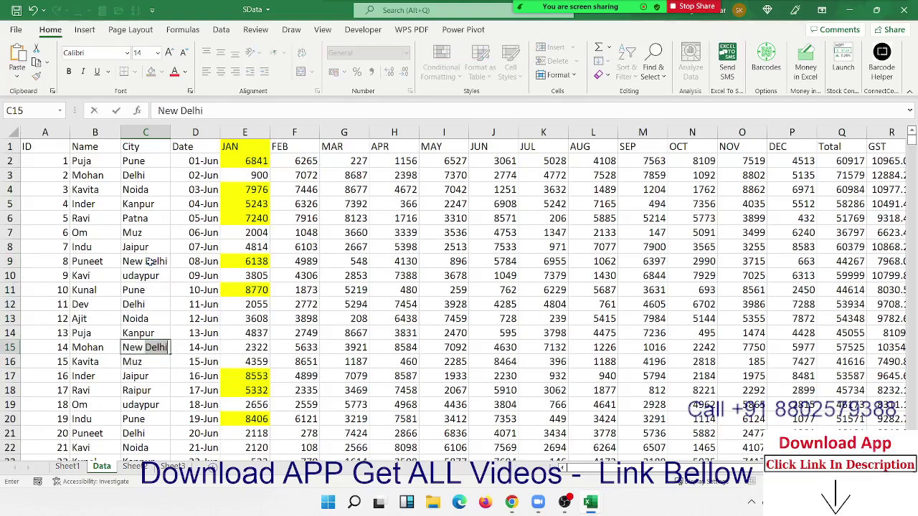
key(Return)
click(146, 132)
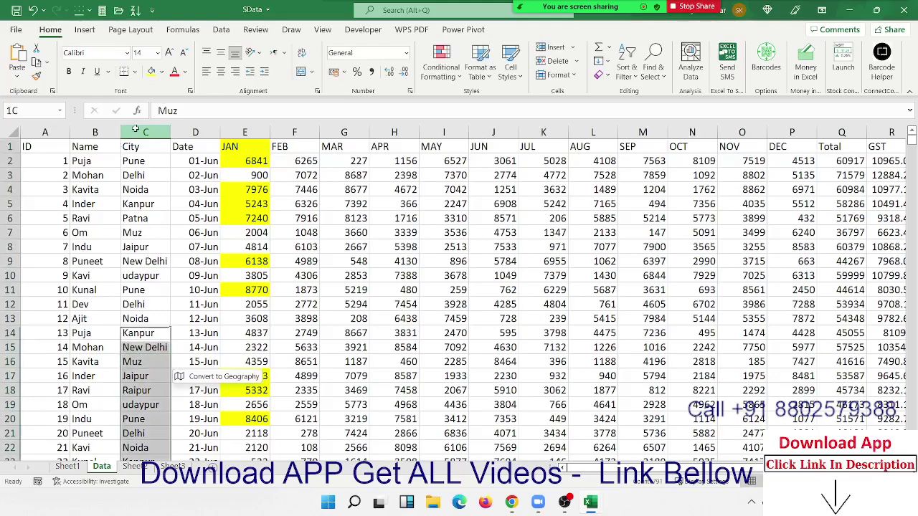
click(441, 61)
mouse_move(486, 101)
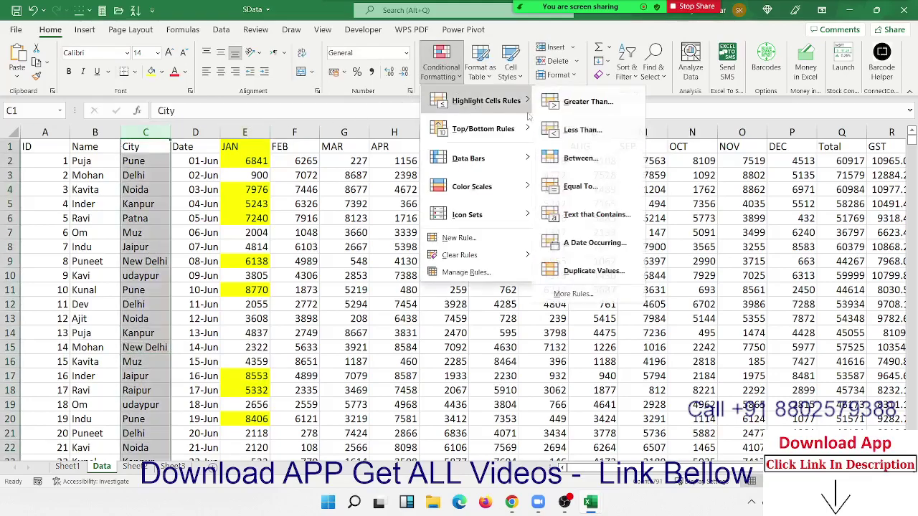
click(605, 185)
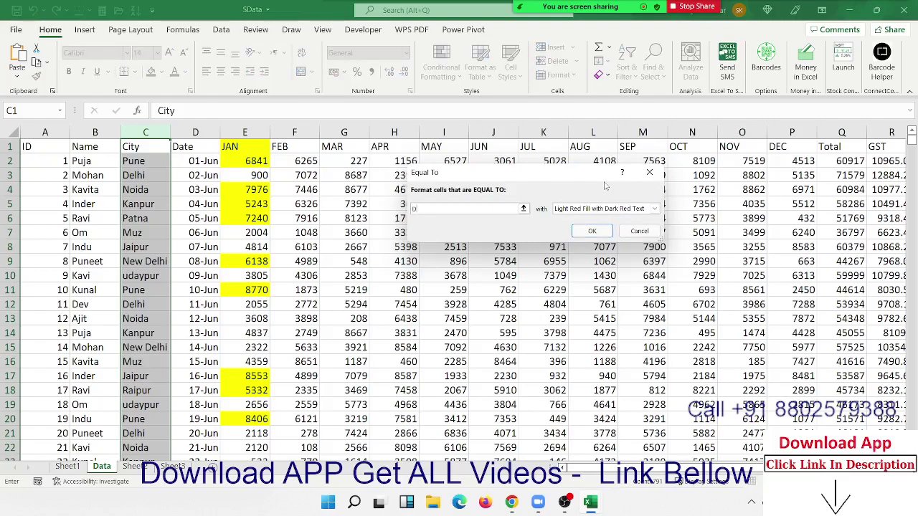
text(Delhi)
key(BackSpace)
key(BackSpace)
text(hi)
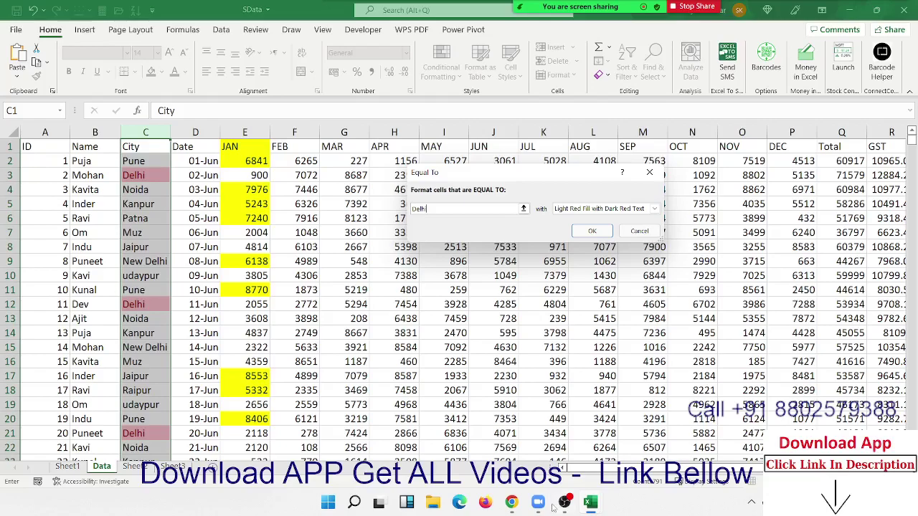
key(Return)
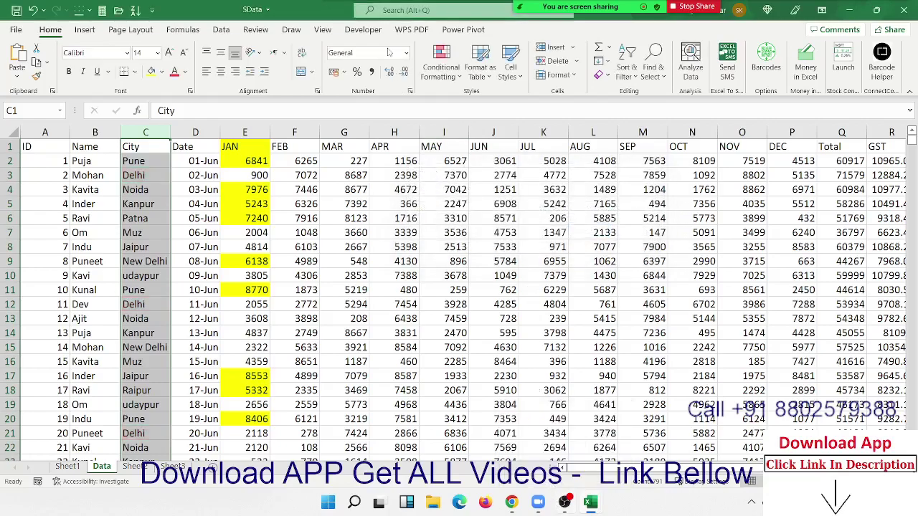
click(441, 64)
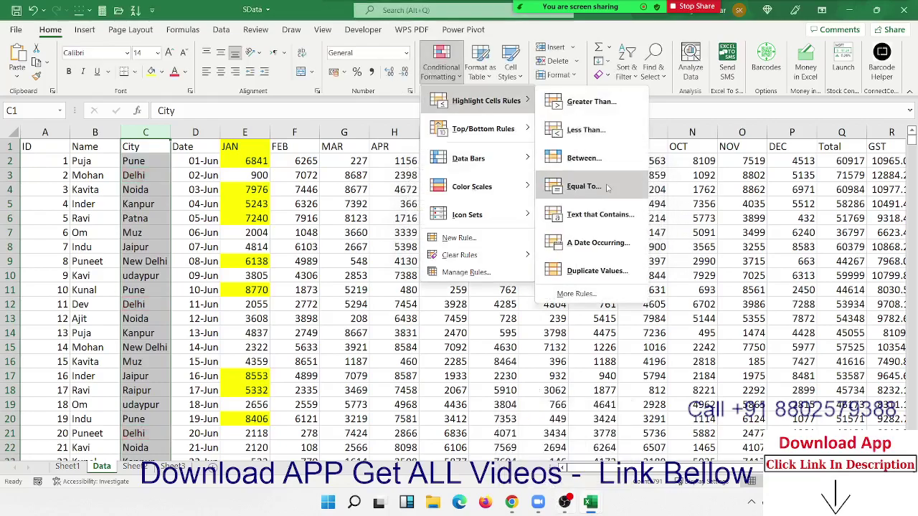
mouse_move(486, 100)
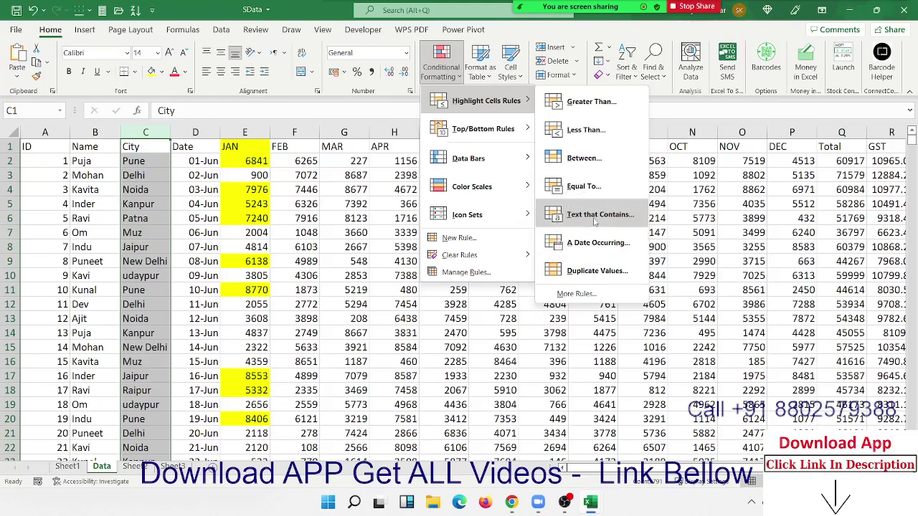
click(595, 215)
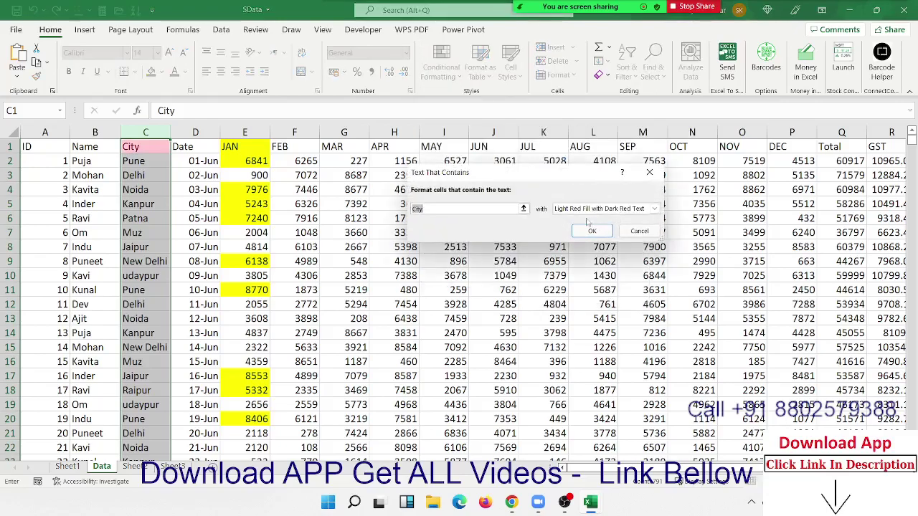
text(Delhi)
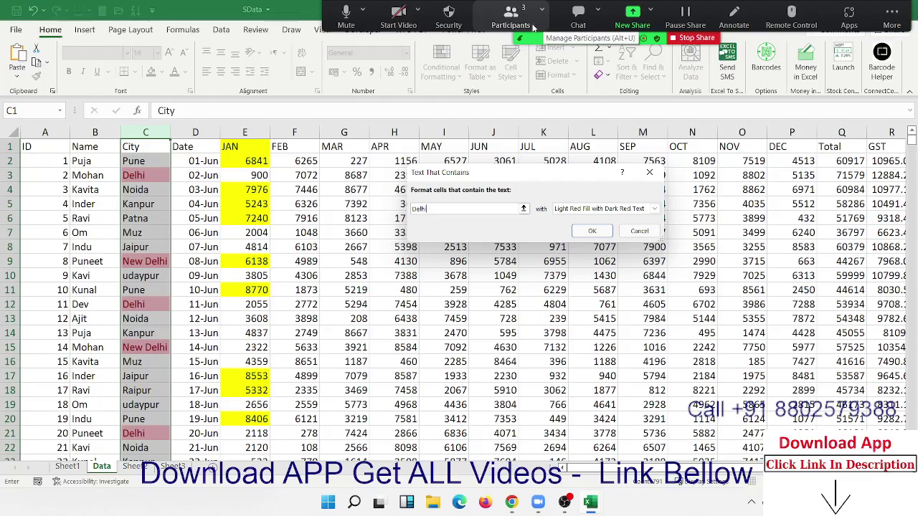
click(660, 176)
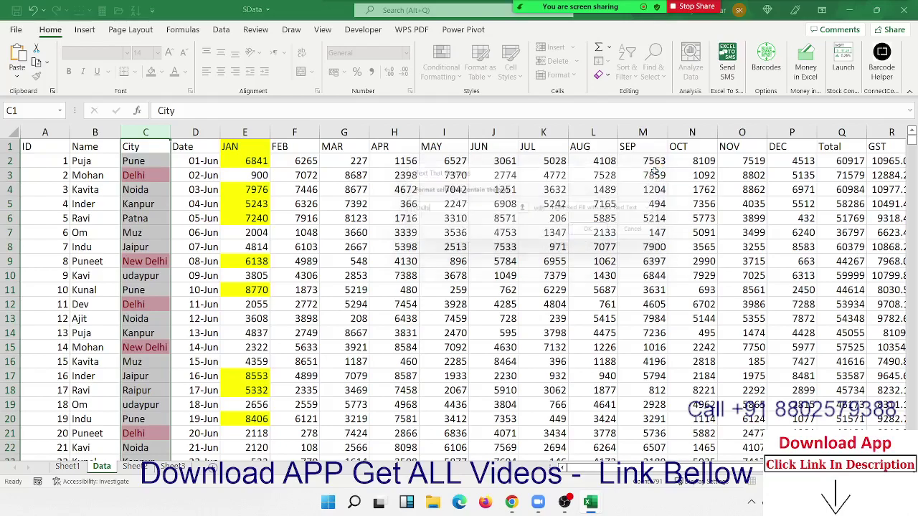
click(197, 165)
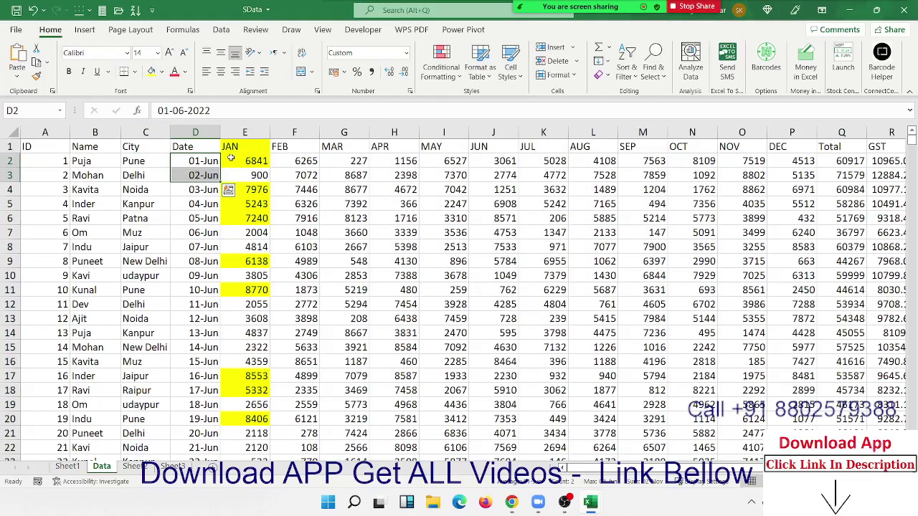
click(232, 158)
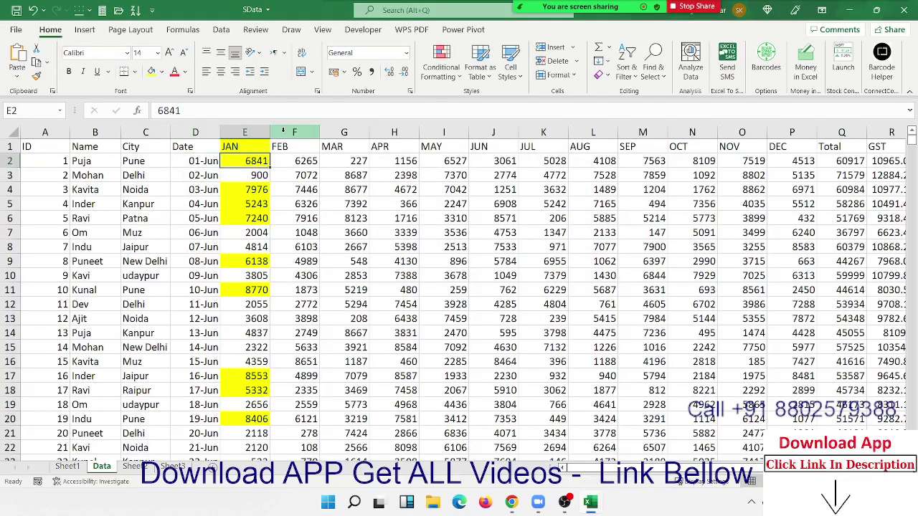
click(239, 148)
key(ctrl+shift+Down)
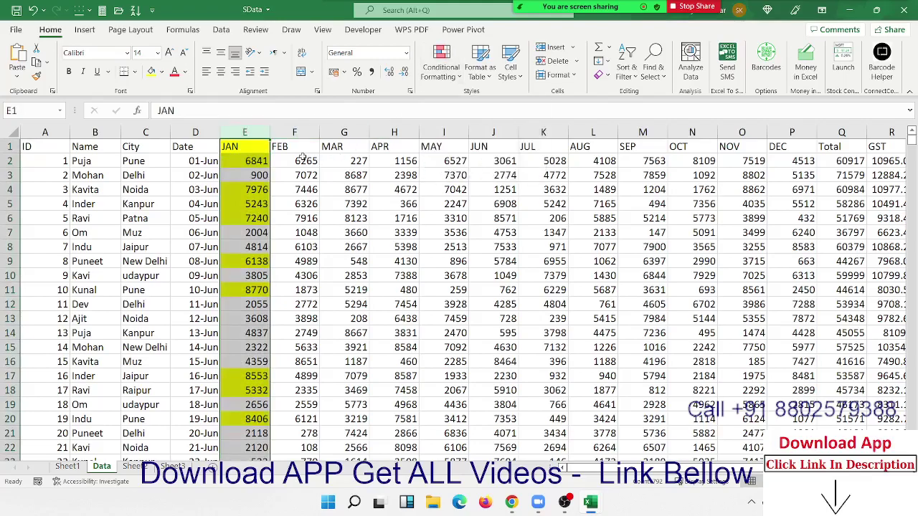
click(299, 147)
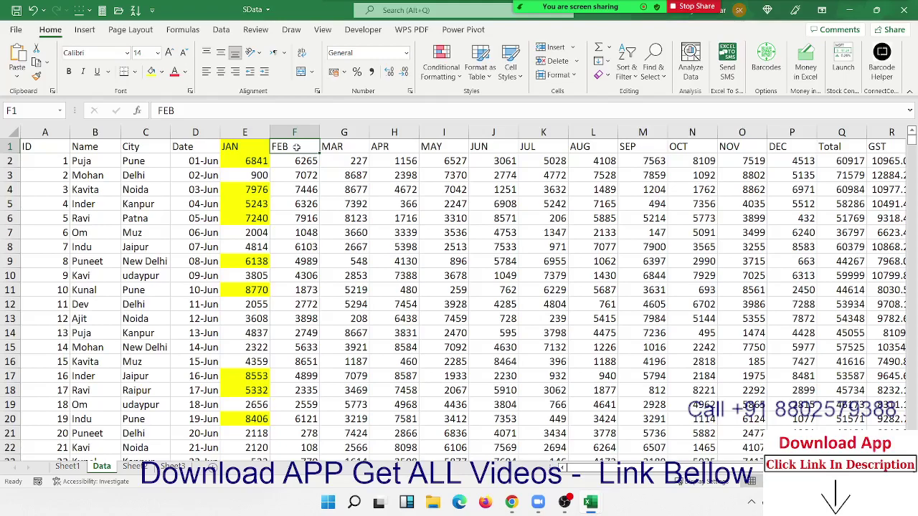
click(152, 159)
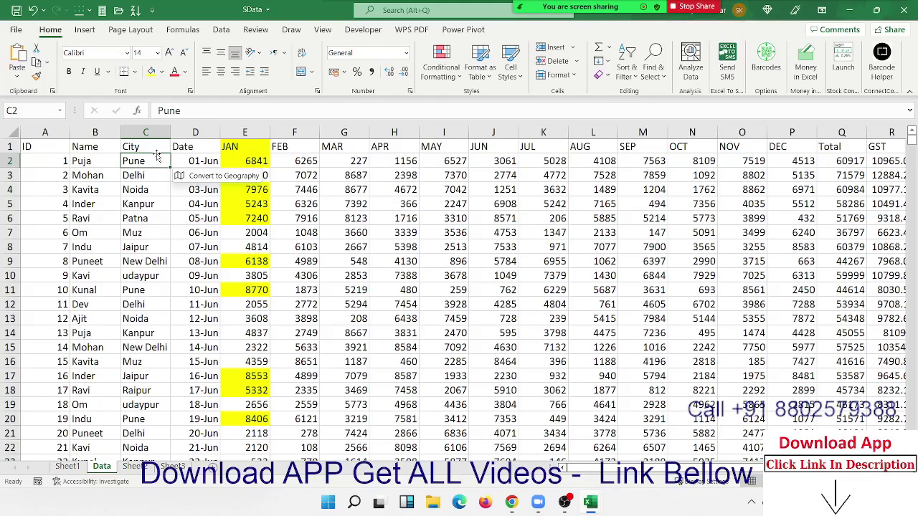
click(145, 132)
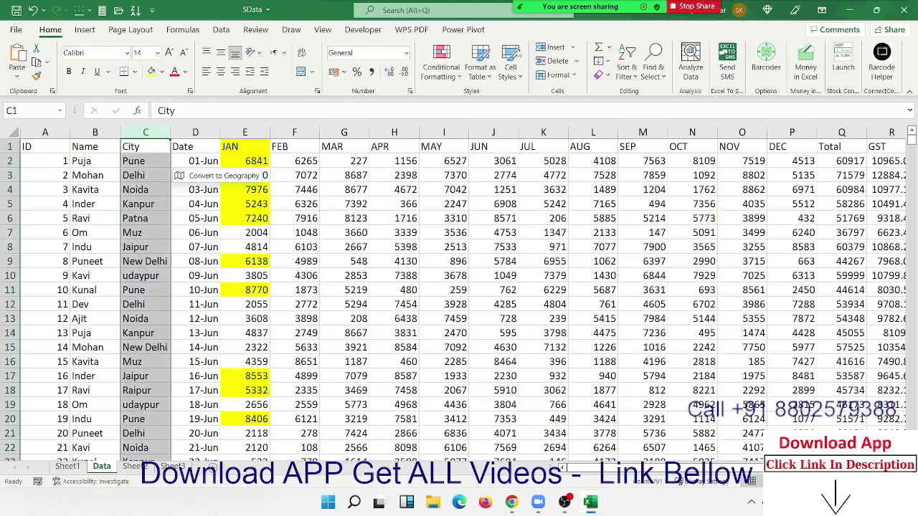
click(441, 61)
mouse_move(480, 101)
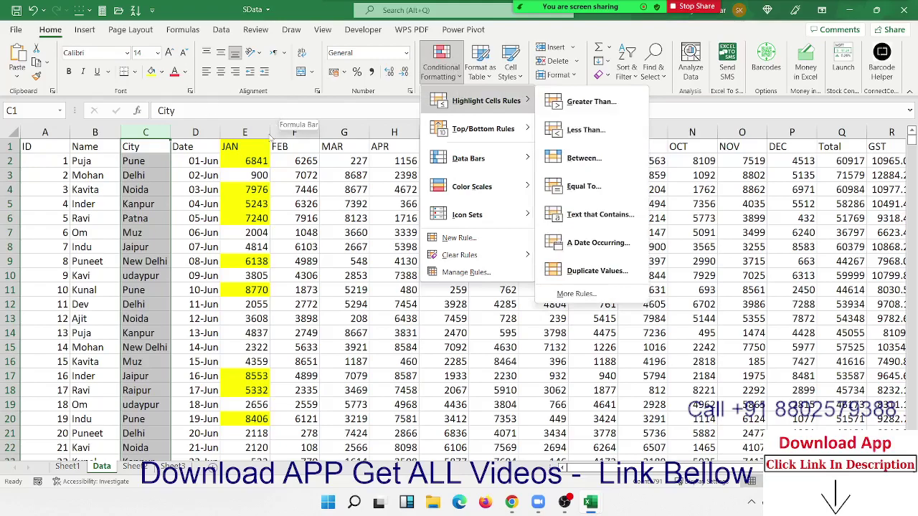
click(571, 112)
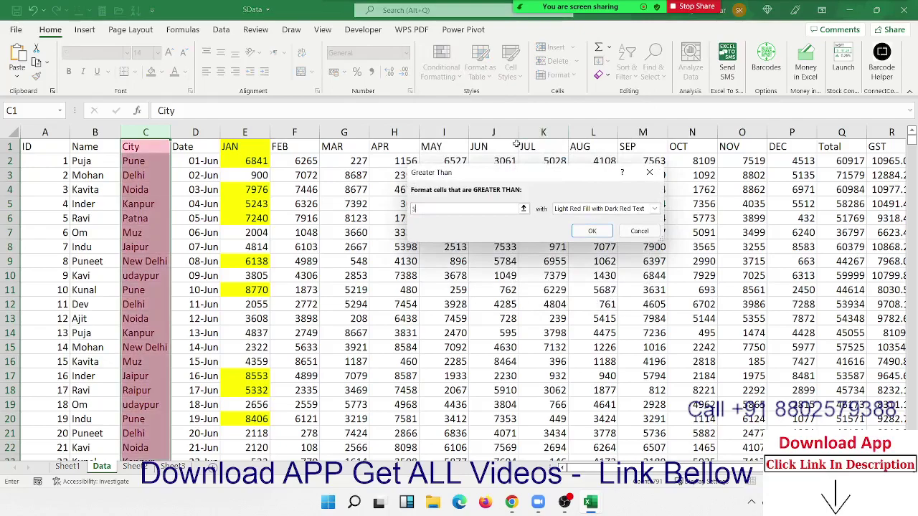
text(0)
key(Escape)
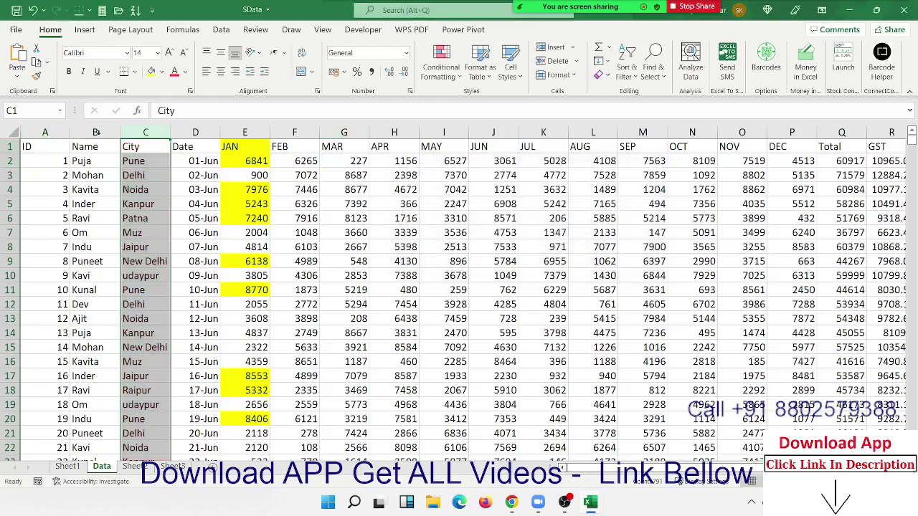
key(Return)
click(215, 176)
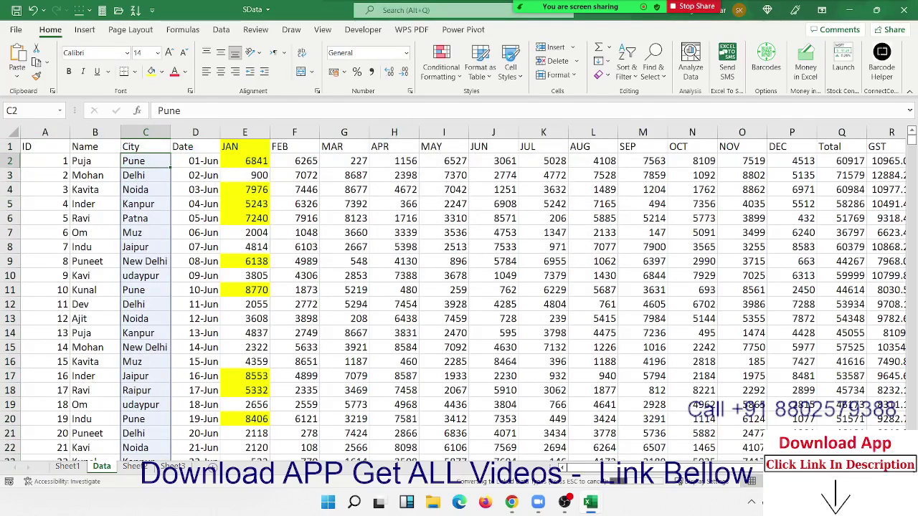
Highlight 27-Jun in the Date column with an Equal To rule in light red
click(188, 149)
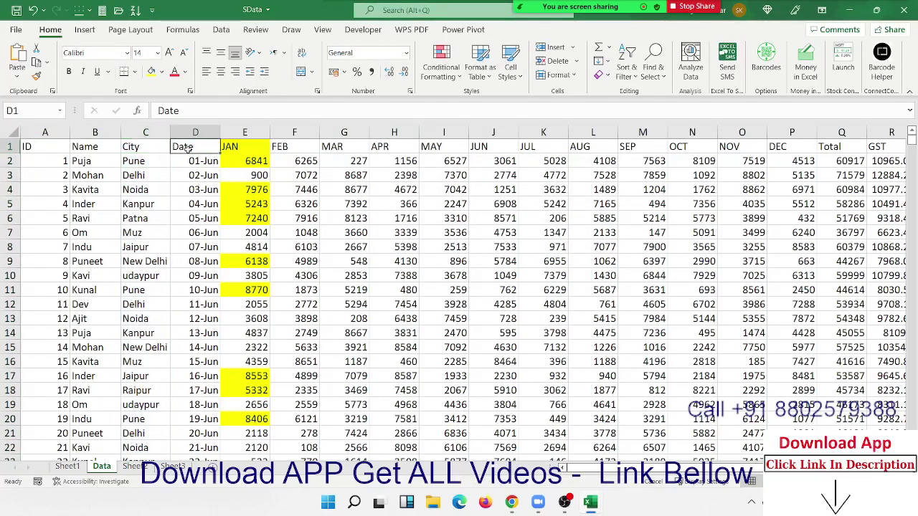
click(198, 133)
click(470, 74)
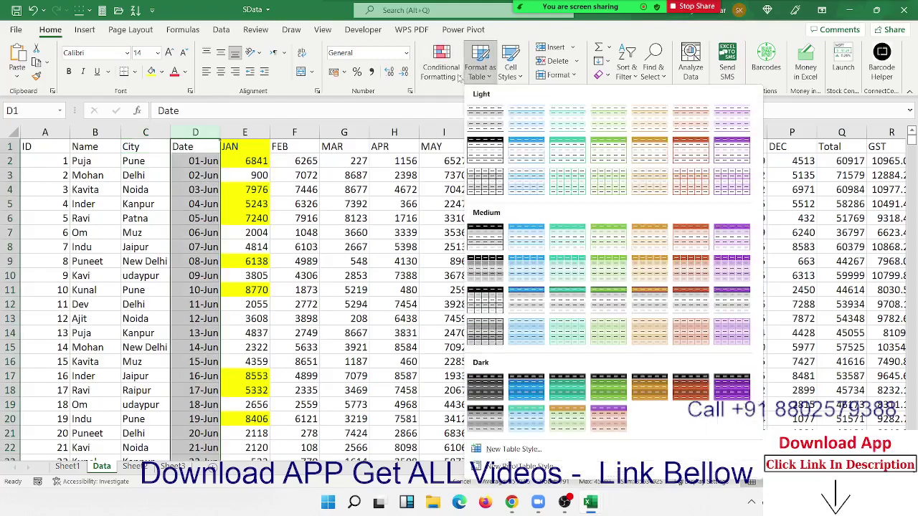
click(465, 77)
click(450, 77)
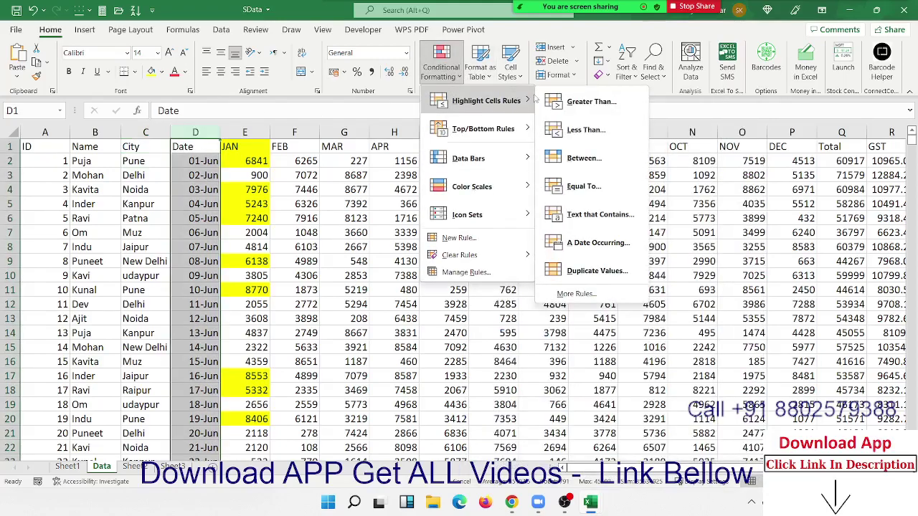
mouse_move(479, 101)
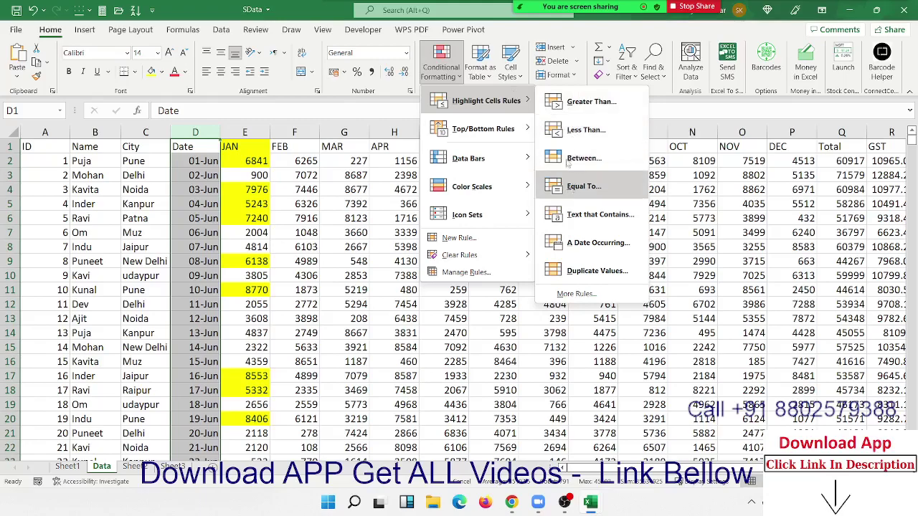
click(596, 187)
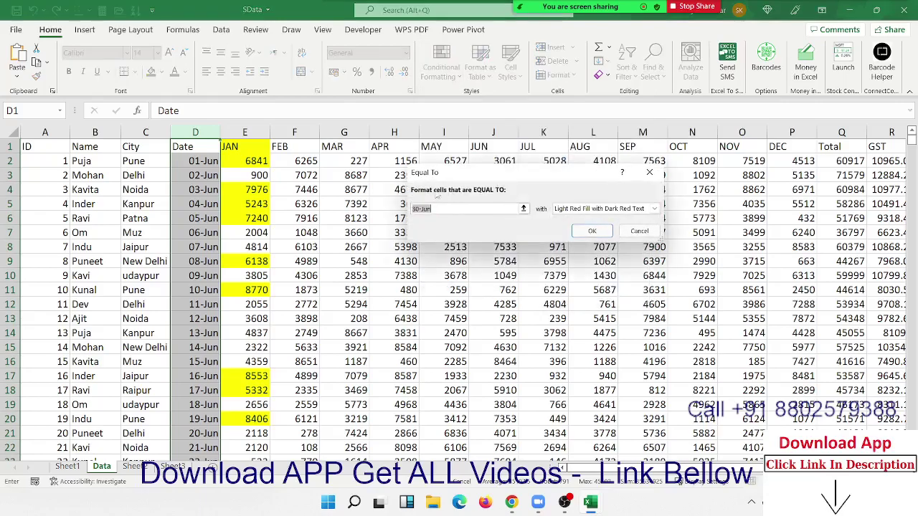
text(27)
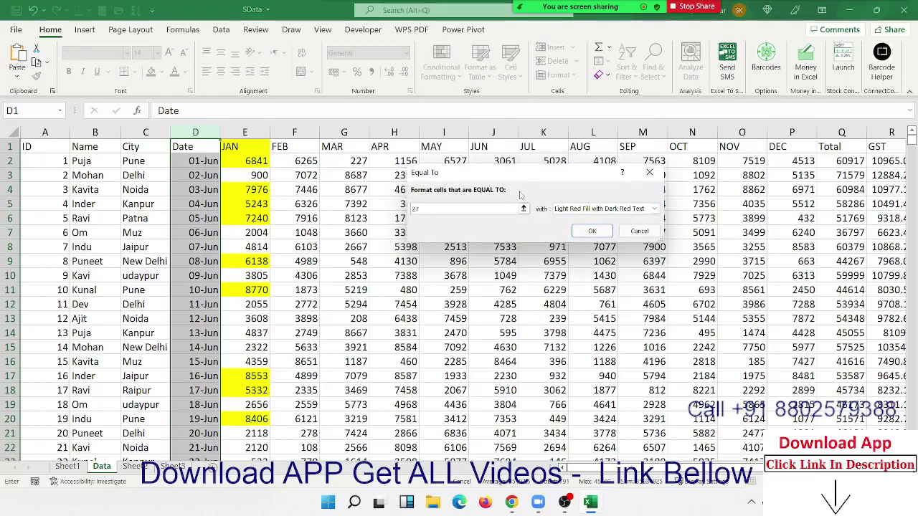
text(/6)
click(592, 230)
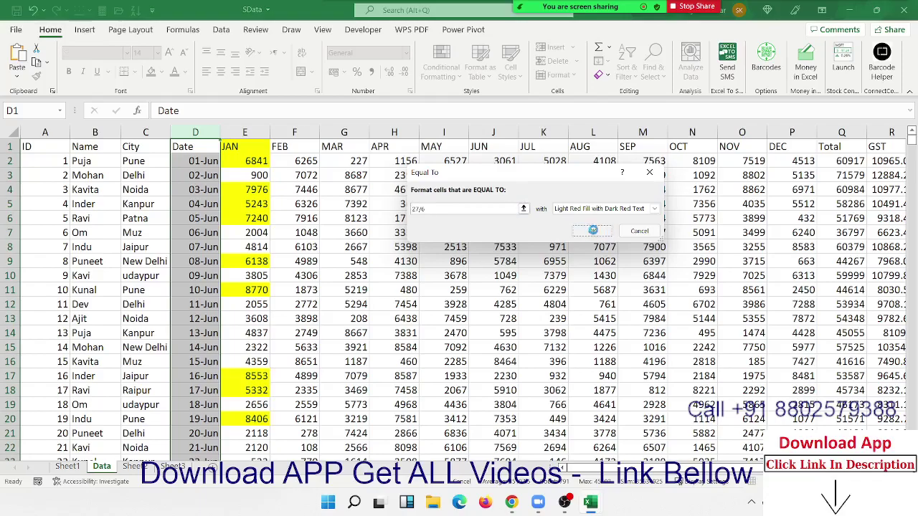
scroll(193, 344, down, 3)
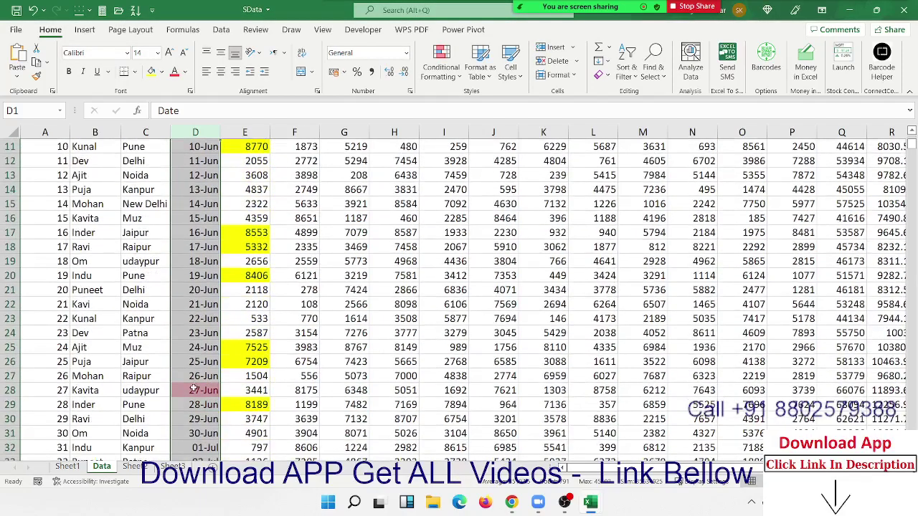
scroll(195, 380, down, 3)
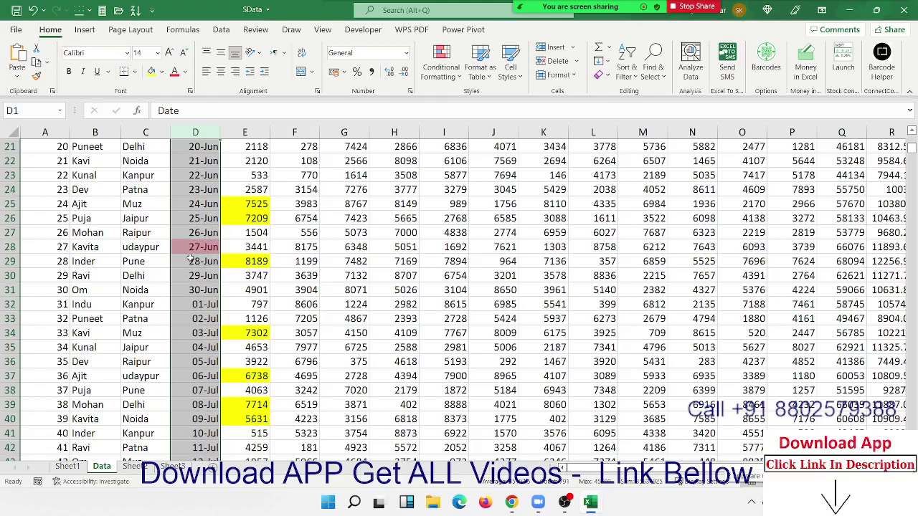
click(453, 78)
mouse_move(482, 101)
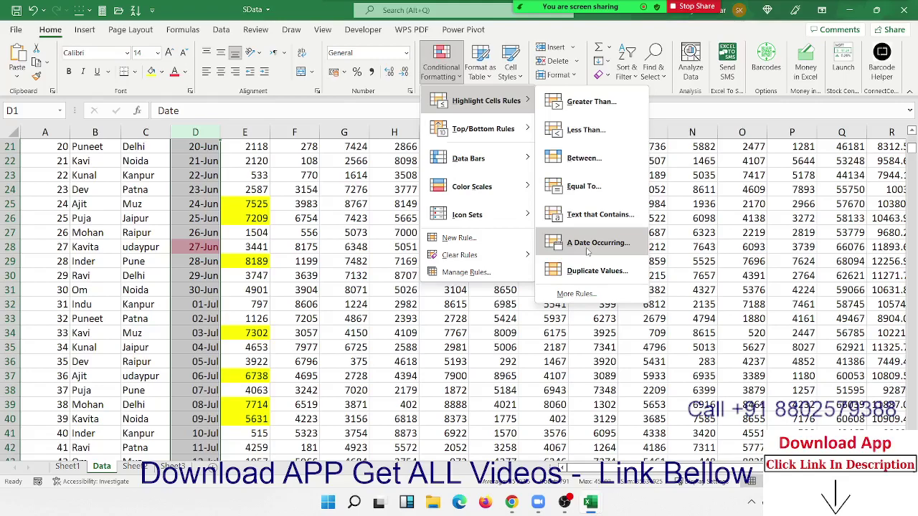
click(586, 246)
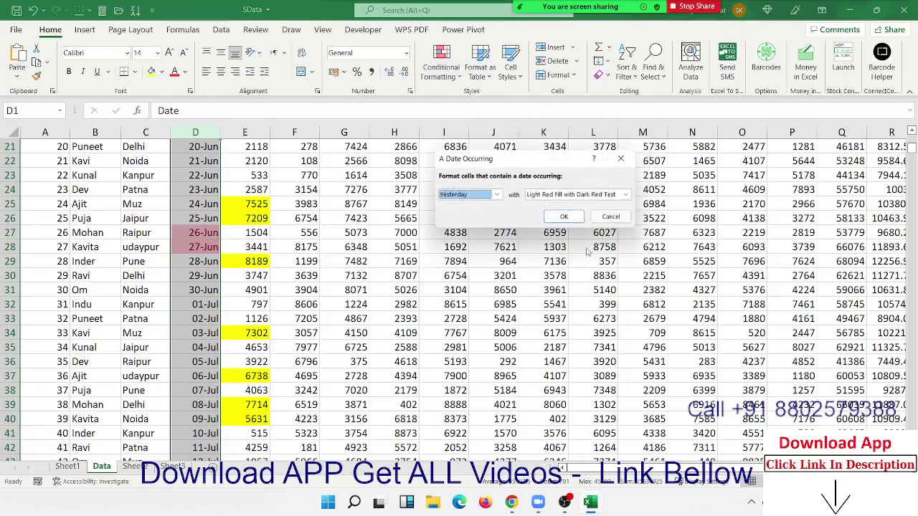
click(463, 196)
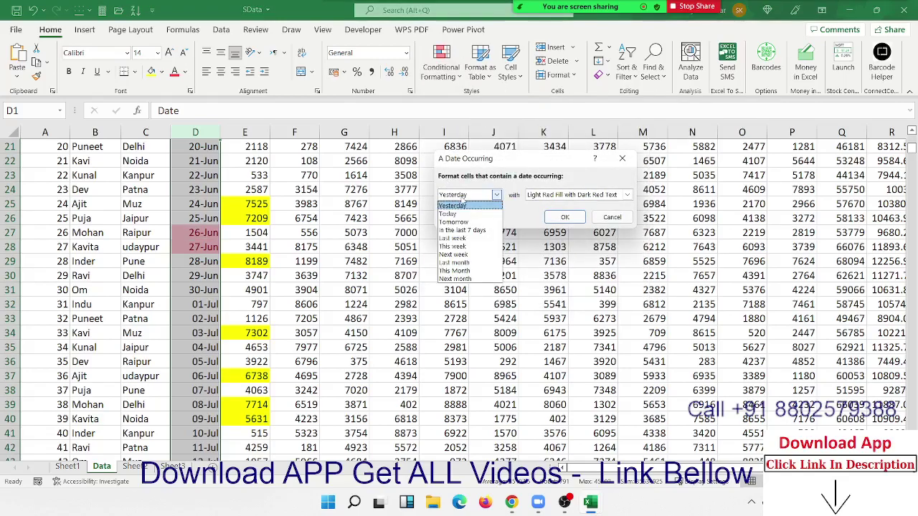
click(463, 214)
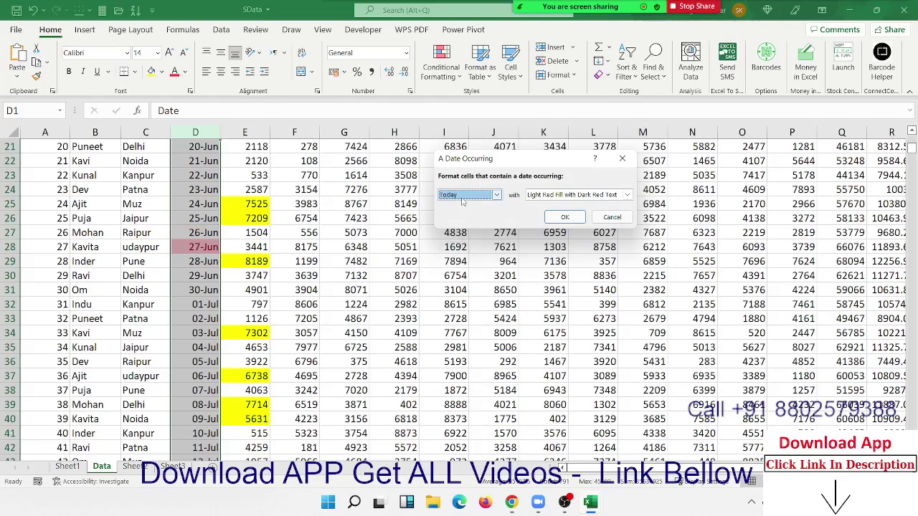
click(462, 200)
click(461, 223)
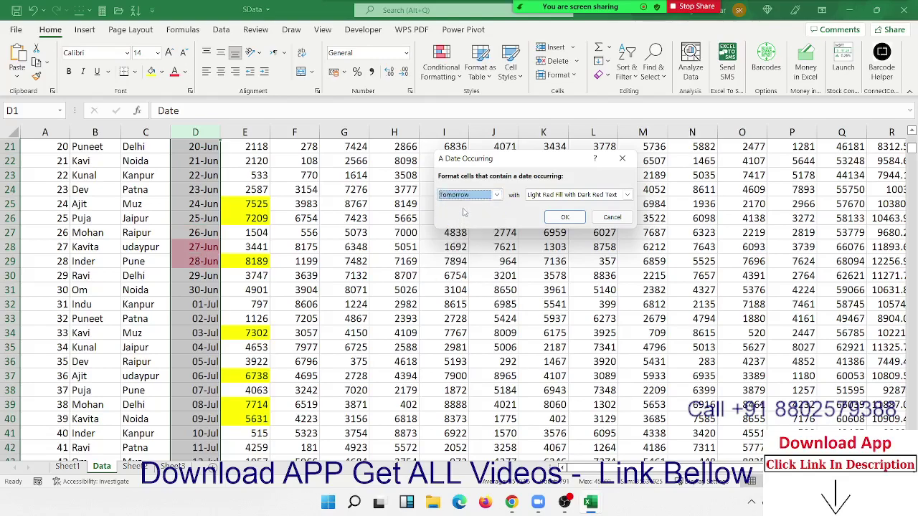
click(464, 200)
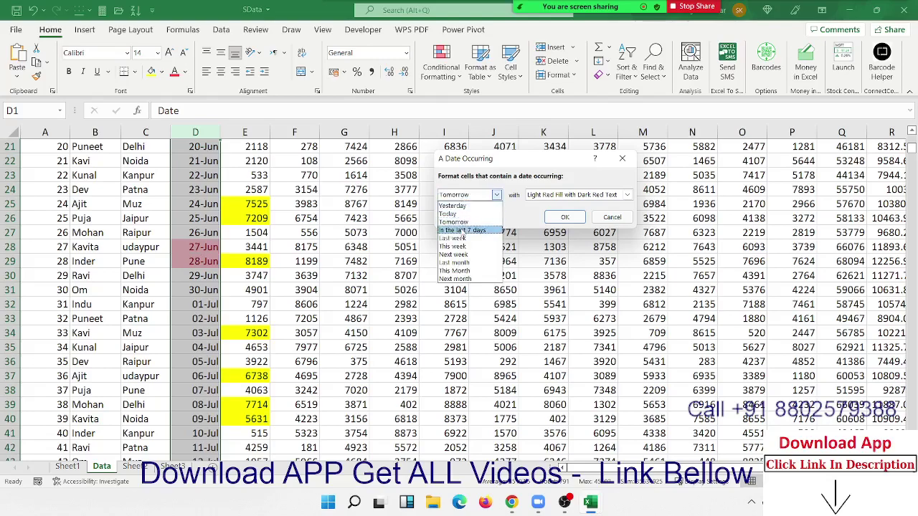
click(463, 231)
click(460, 201)
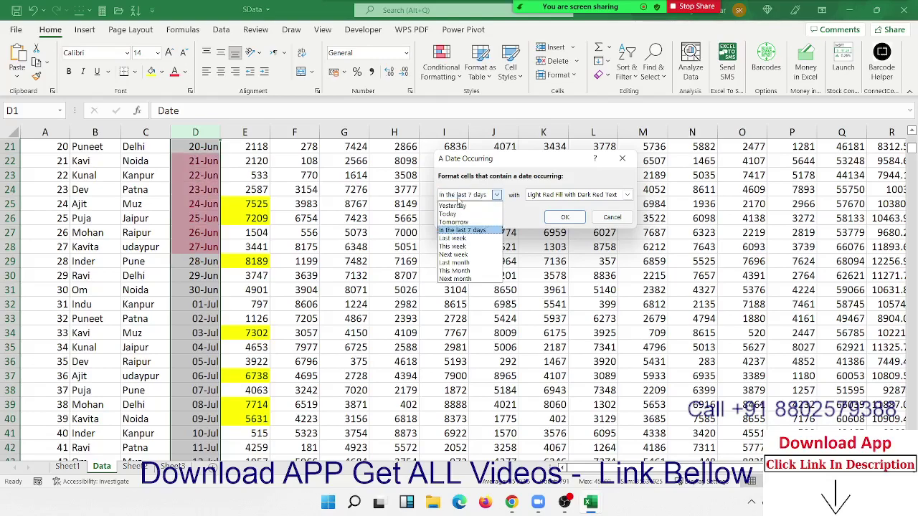
click(464, 247)
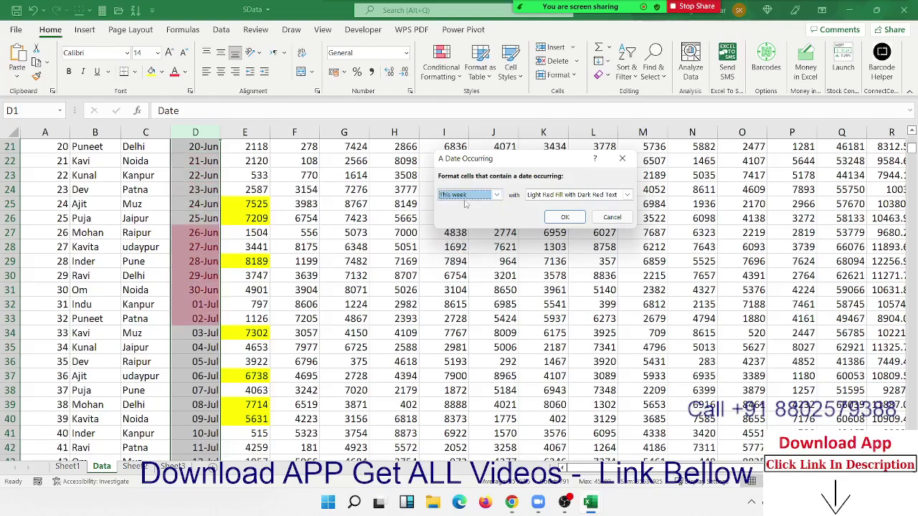
click(467, 200)
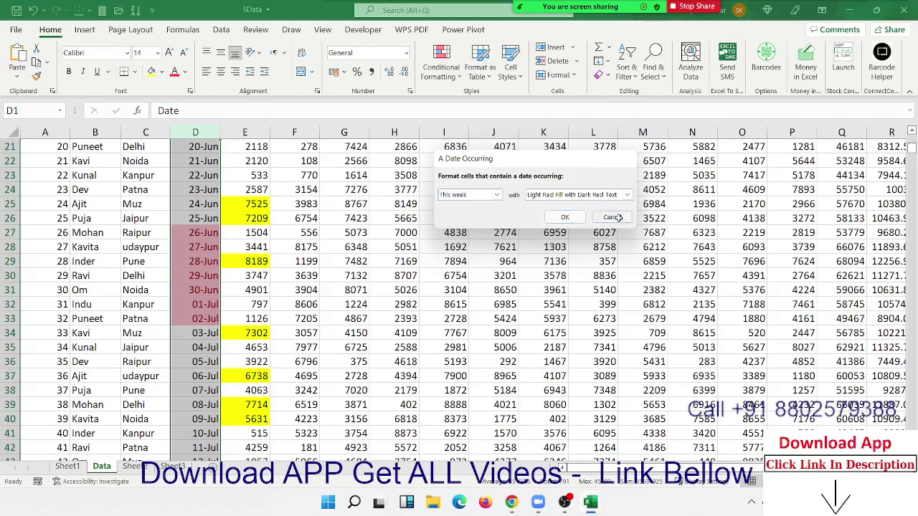
click(565, 216)
click(444, 64)
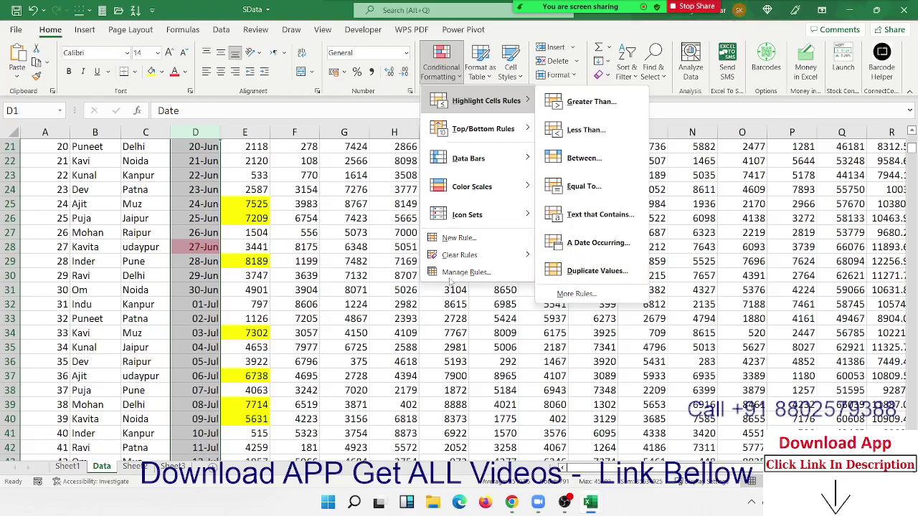
click(285, 227)
scroll(284, 228, up, 1)
scroll(215, 201, up, 6)
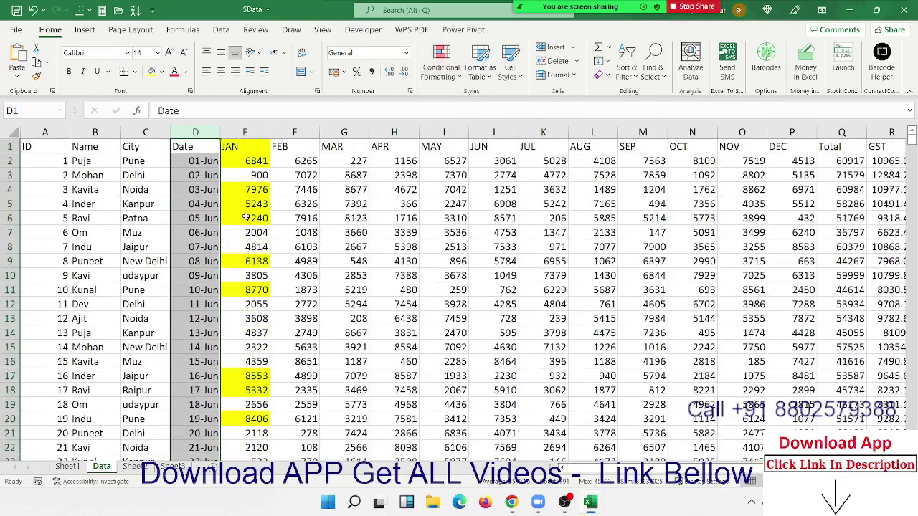
click(164, 169)
click(152, 134)
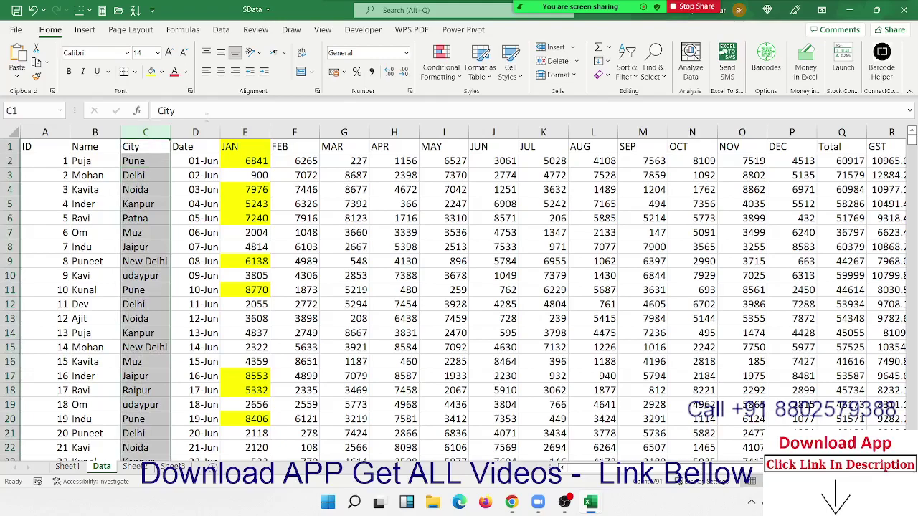
click(439, 72)
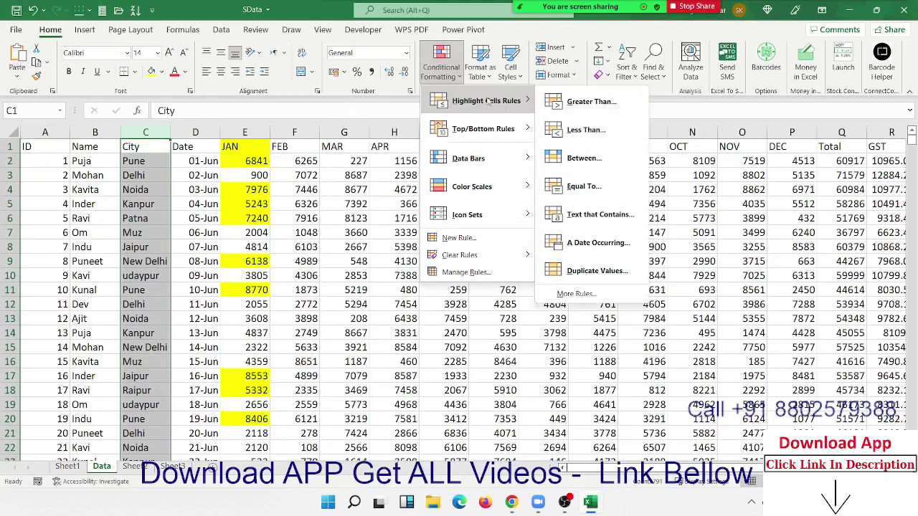
click(587, 269)
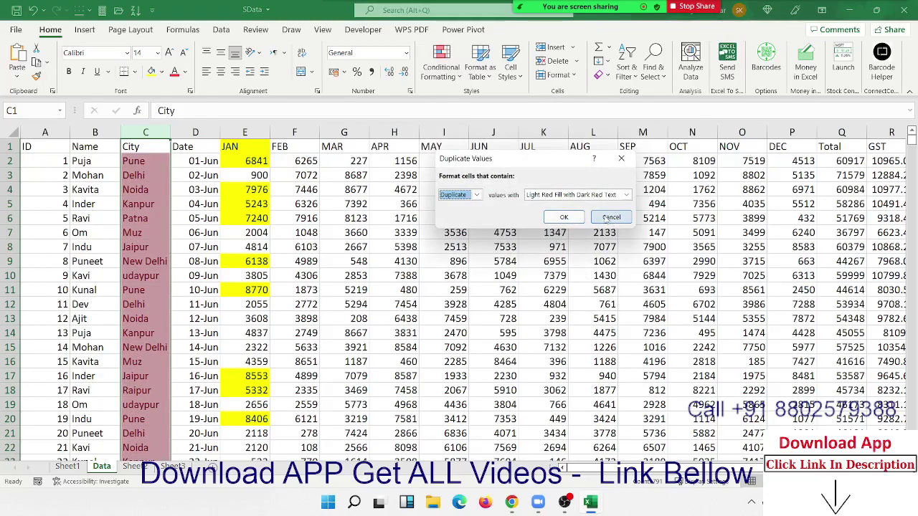
click(459, 194)
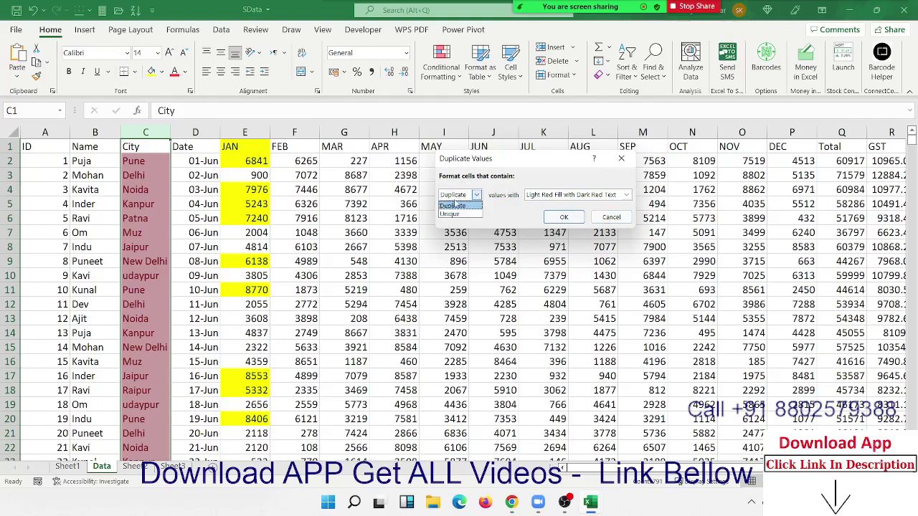
click(453, 213)
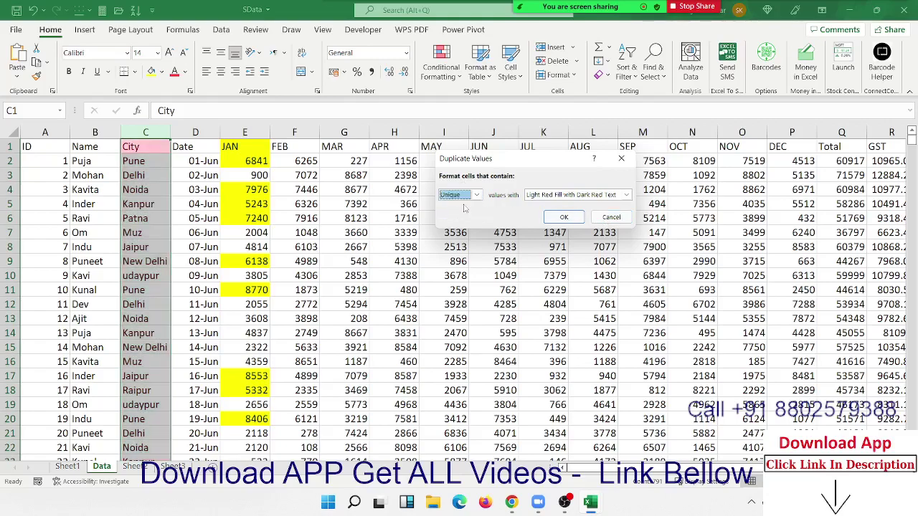
click(611, 216)
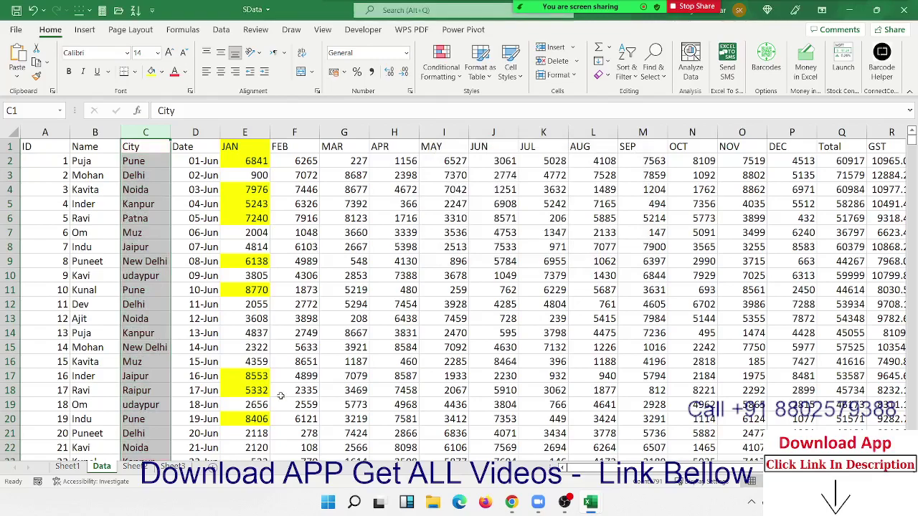
Go to Sheet3 and enter the heading Mobile in A1
click(135, 466)
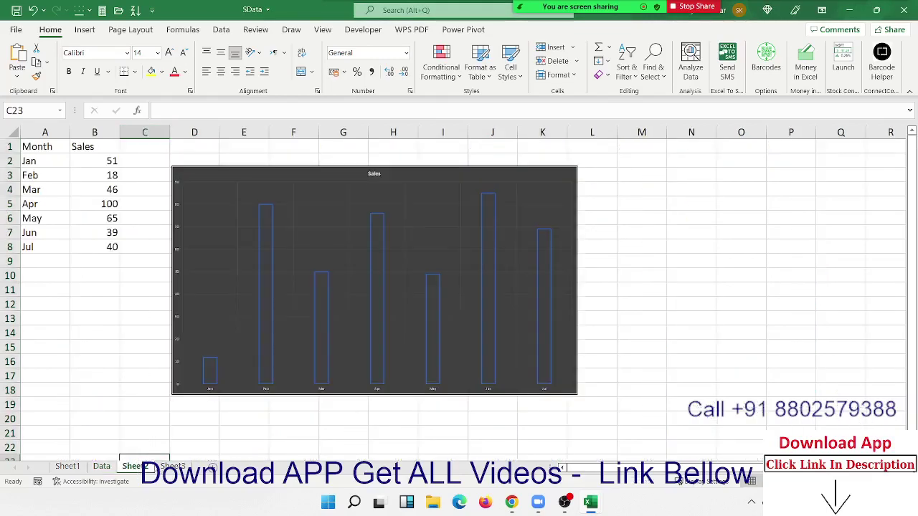
click(174, 467)
click(35, 149)
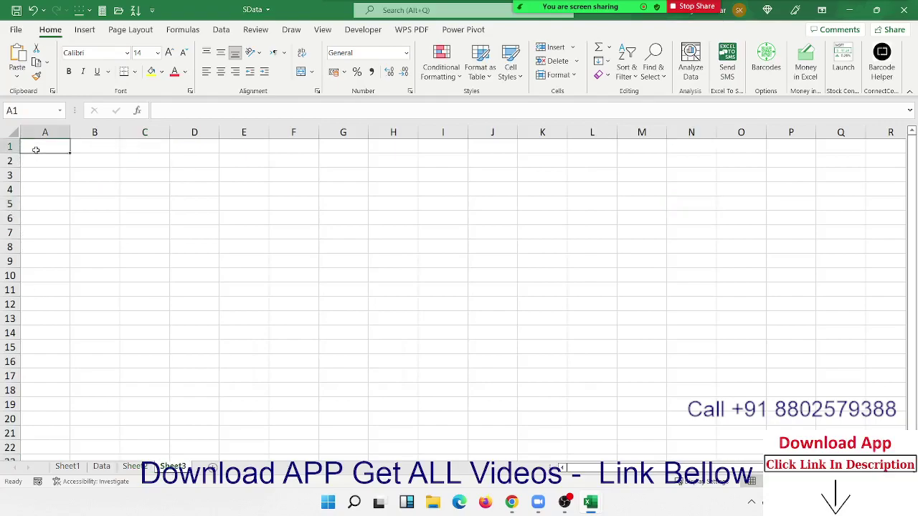
text(Mob)
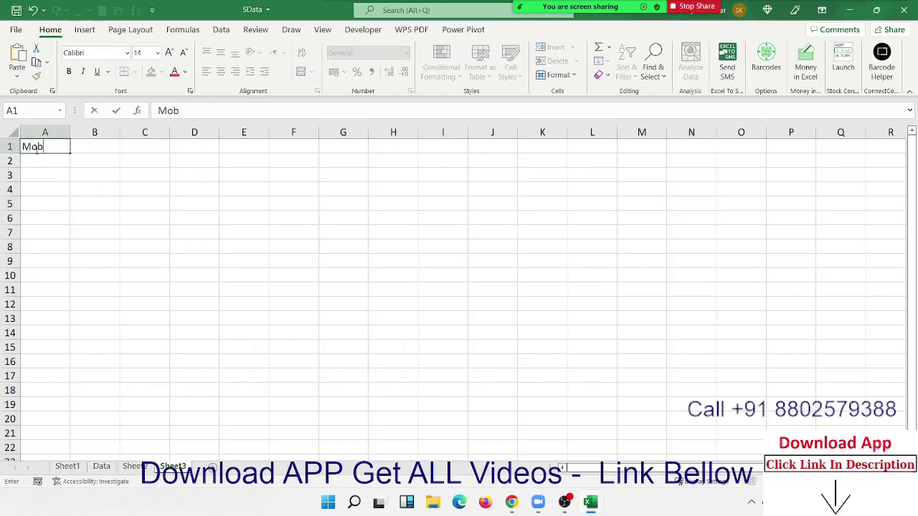
text(ile)
key(Return)
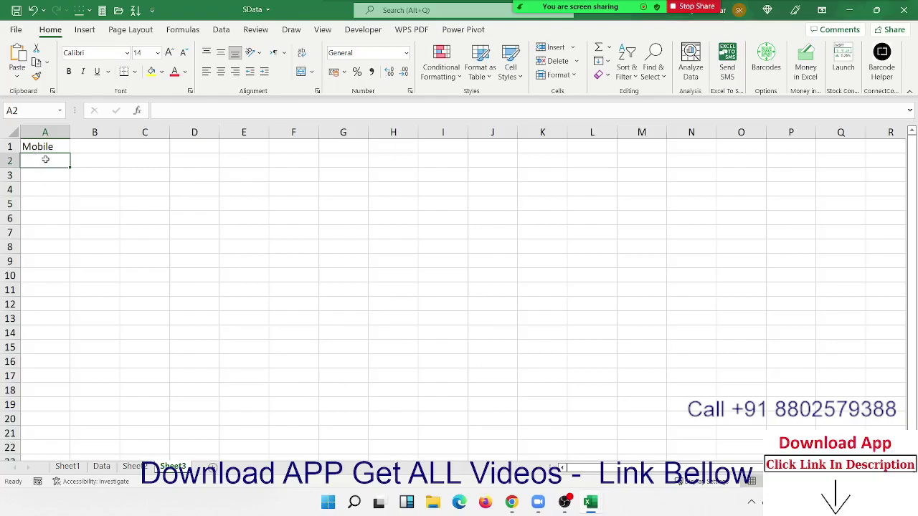
Apply a Duplicate Values light red highlight rule to column A
drag(44, 161, 36, 204)
click(45, 132)
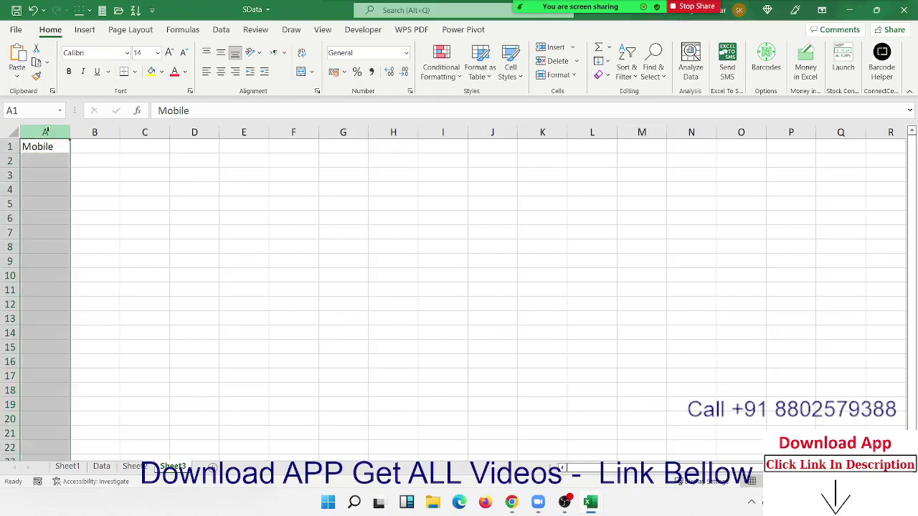
click(443, 67)
mouse_move(485, 100)
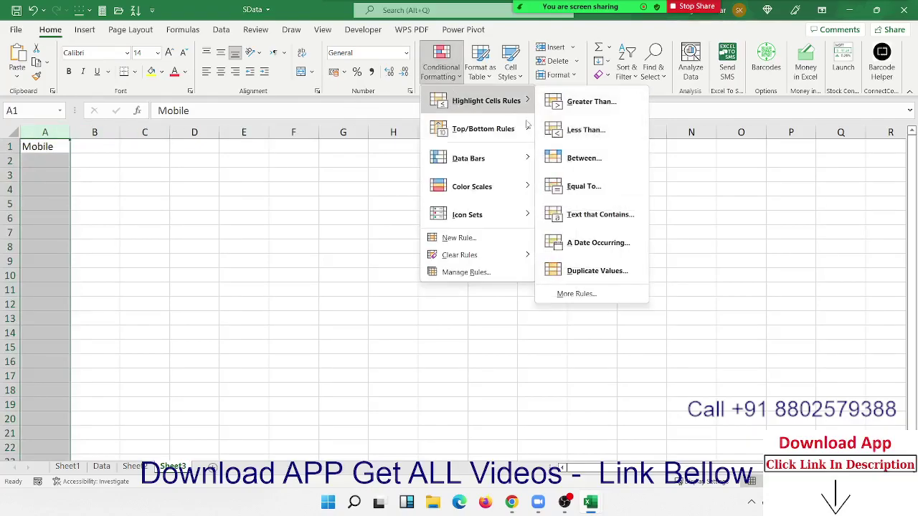
click(581, 272)
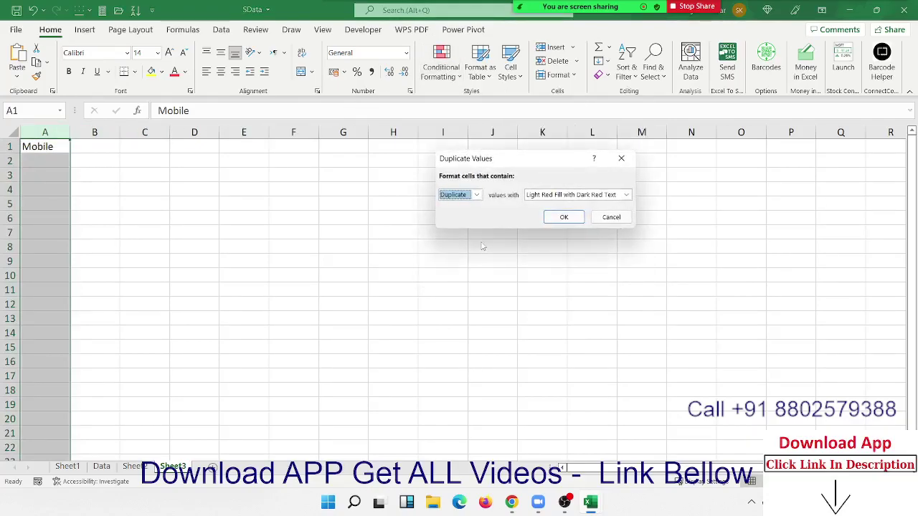
click(564, 217)
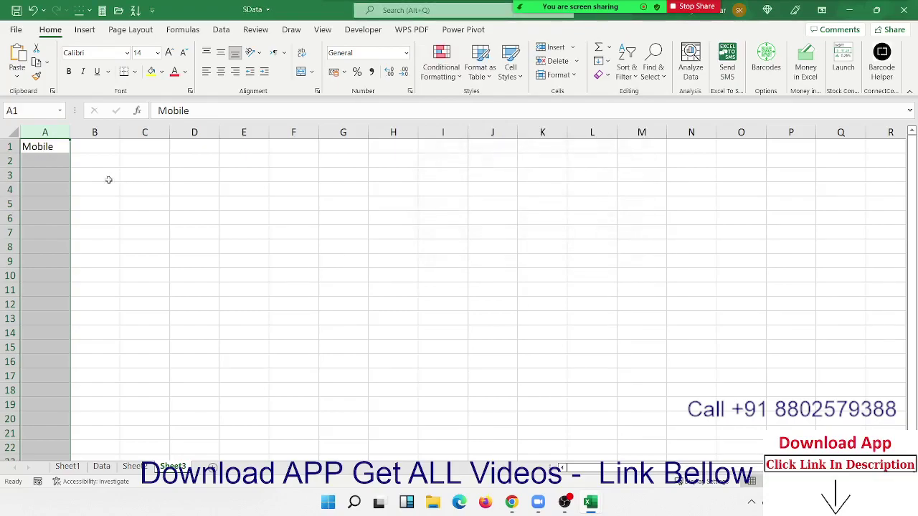
Enter the same mobile number in cells A2 and A9
click(48, 167)
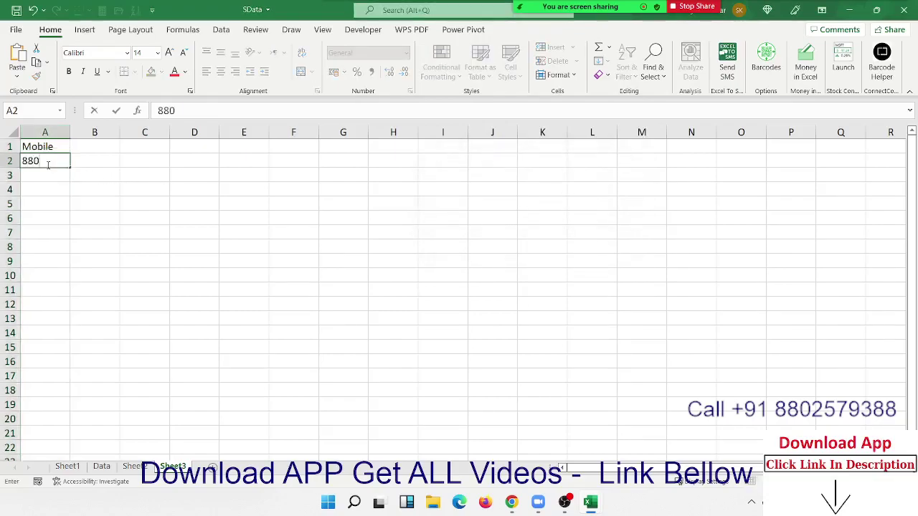
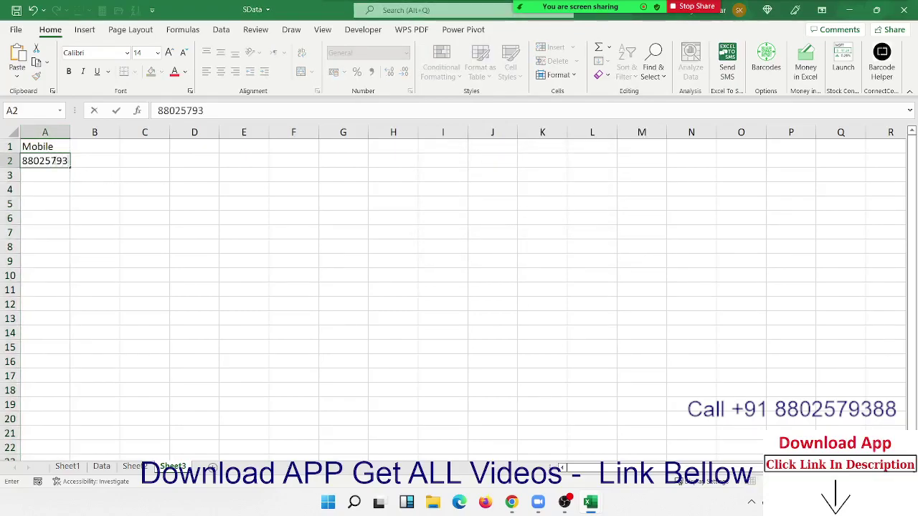
key(Return)
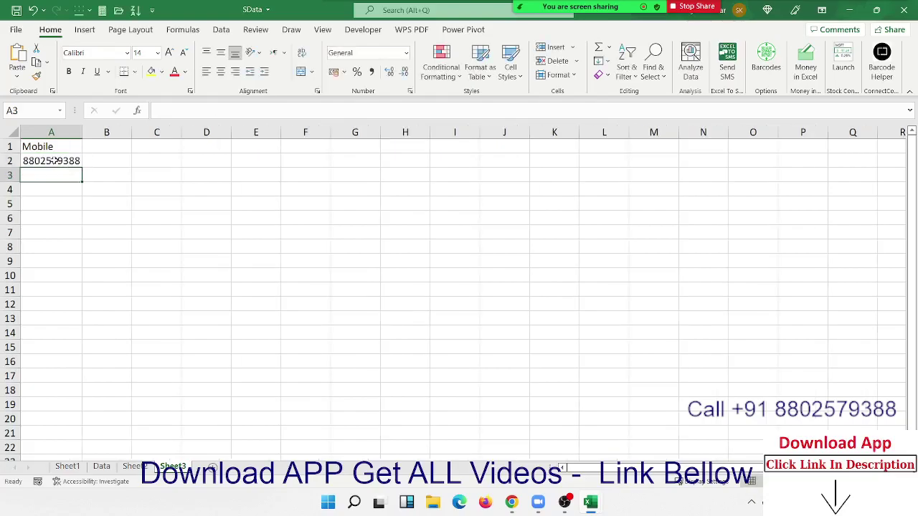
click(56, 160)
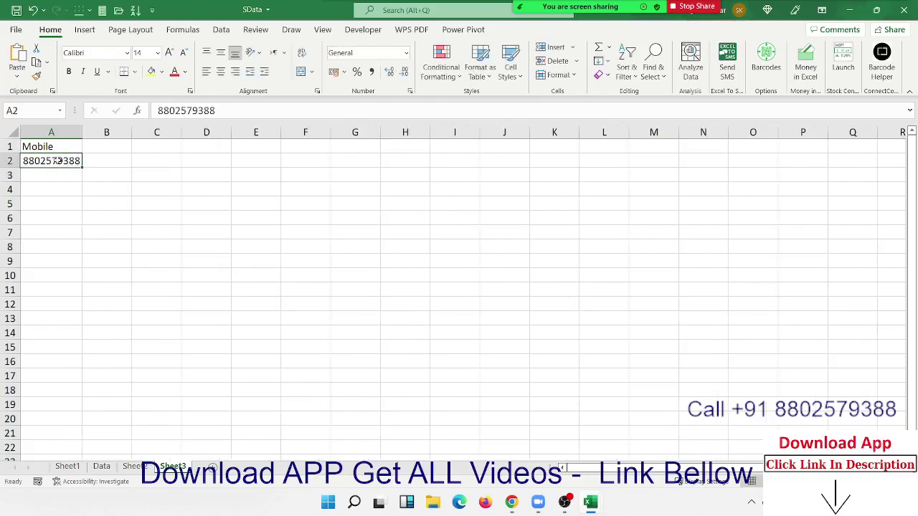
click(37, 257)
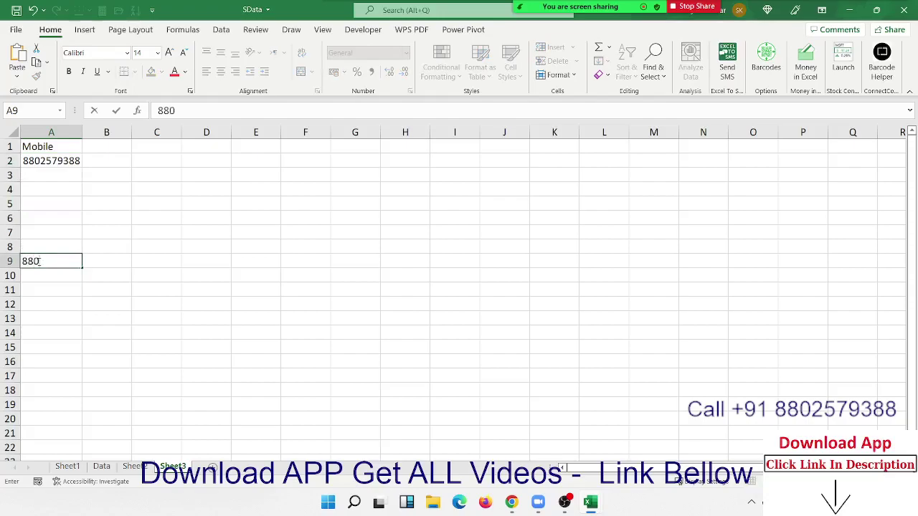
key(Return)
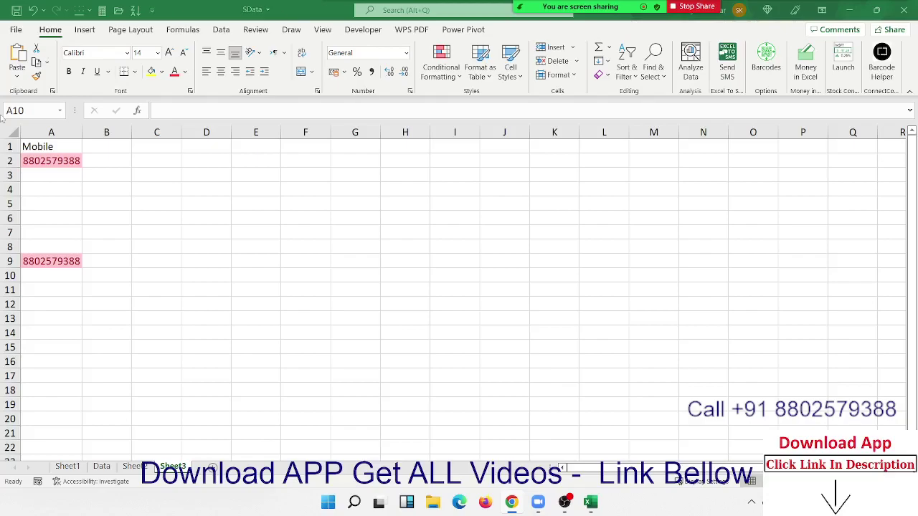
Enter that mobile number a third time in cell A13
click(52, 283)
click(48, 306)
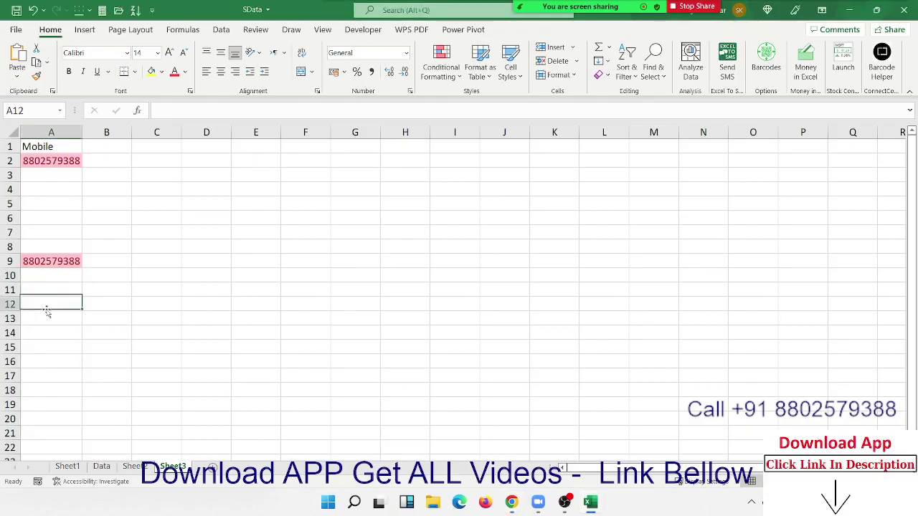
click(47, 320)
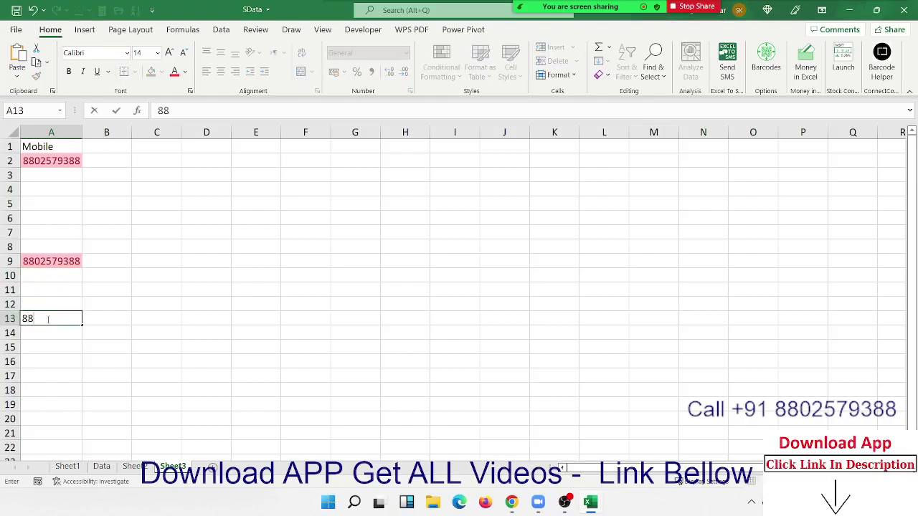
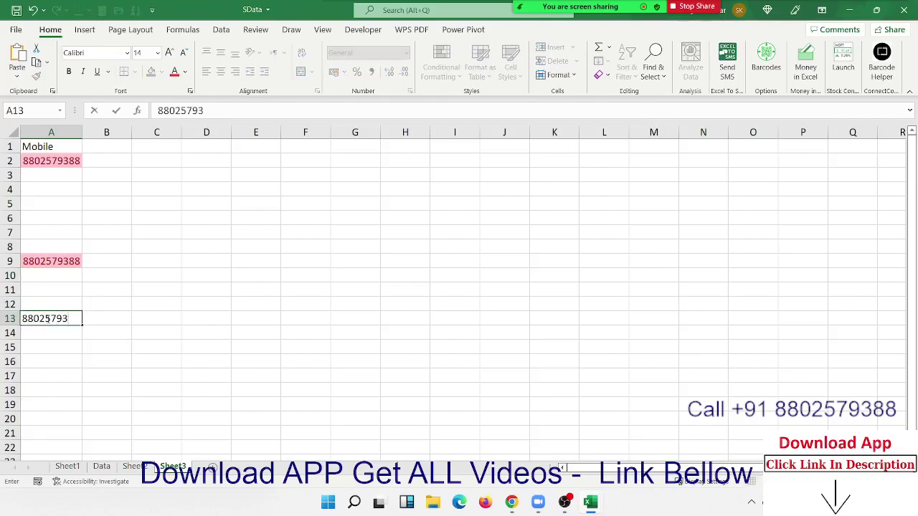
key(Return)
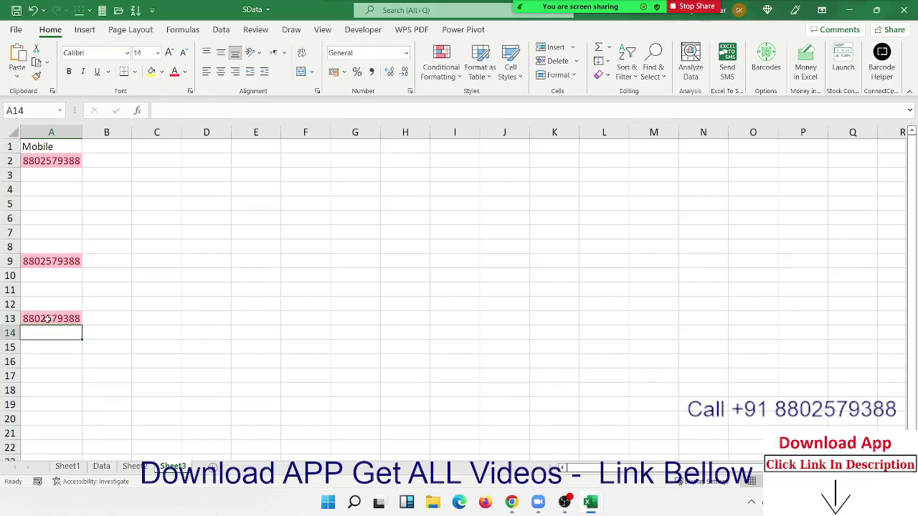
Select cells around A9 to A13 and dismiss the paste options prompt
key(Up)
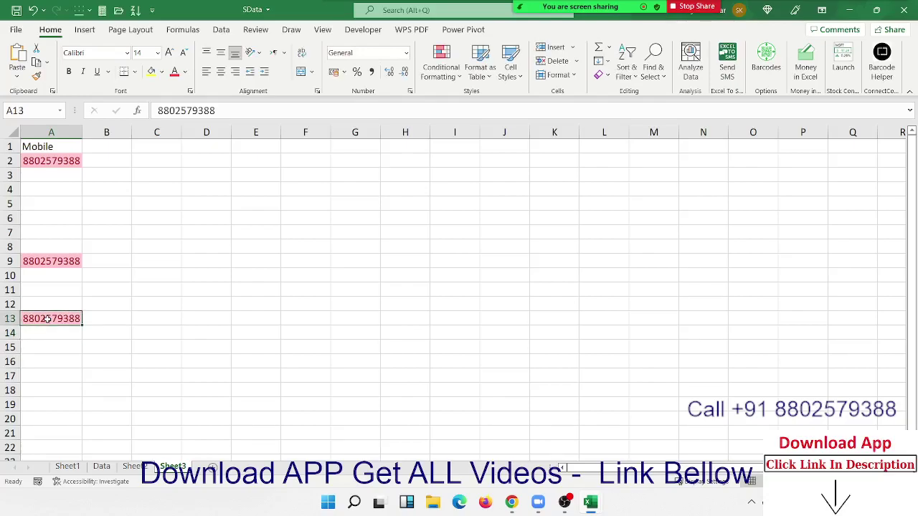
key(Up)
key(Up)
key(Up)
key(Up)
key(Up)
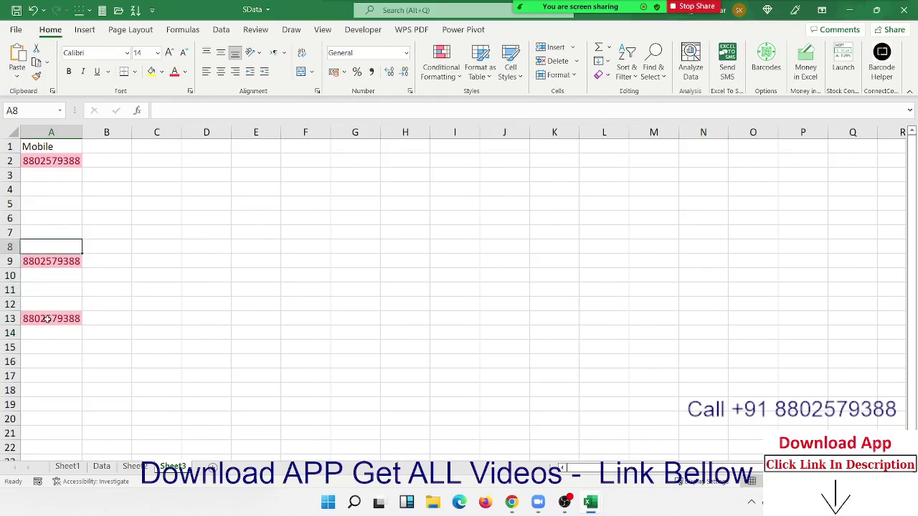
key(Up)
key(Up)
key(Up)
key(Up)
key(Up)
key(Up)
key(Right)
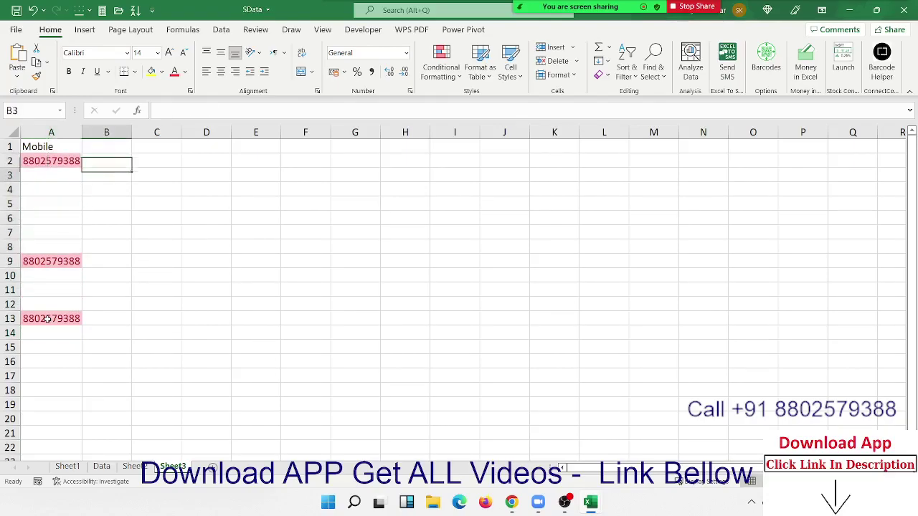
key(Down)
key(Down)
key(Down)
key(Down)
key(Down)
key(Down)
key(Down)
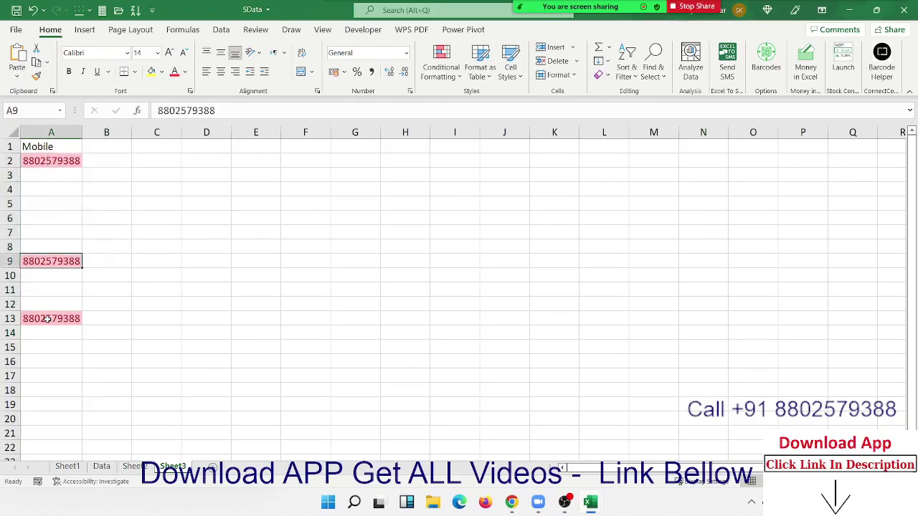
key(shift+Down)
key(shift+Down)
key(shift+Down)
key(shift+Down)
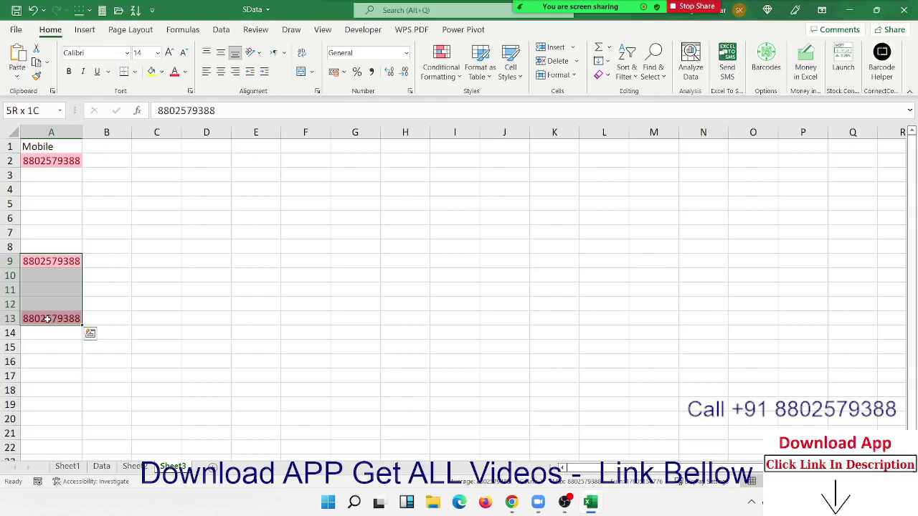
key(Escape)
click(385, 331)
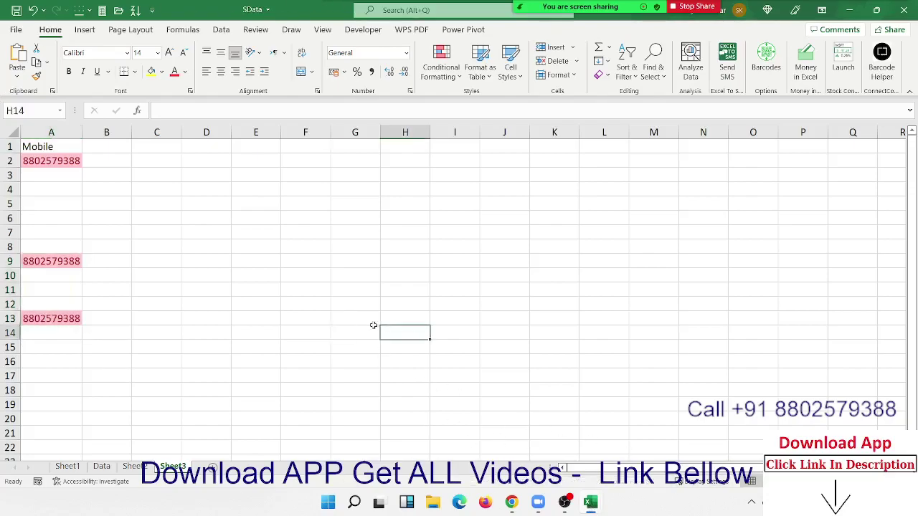
Switch to the Data sheet and browse the conditional formatting options without choosing a rule
click(102, 466)
click(441, 63)
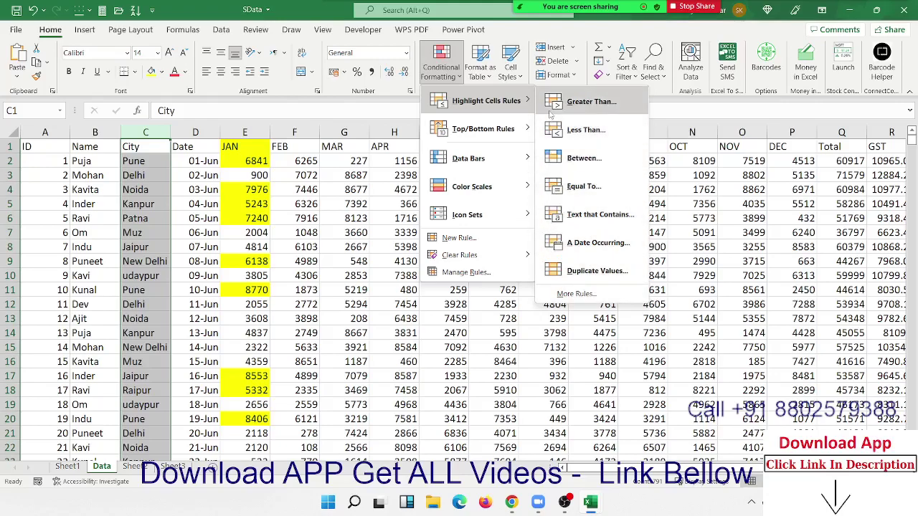
mouse_move(482, 129)
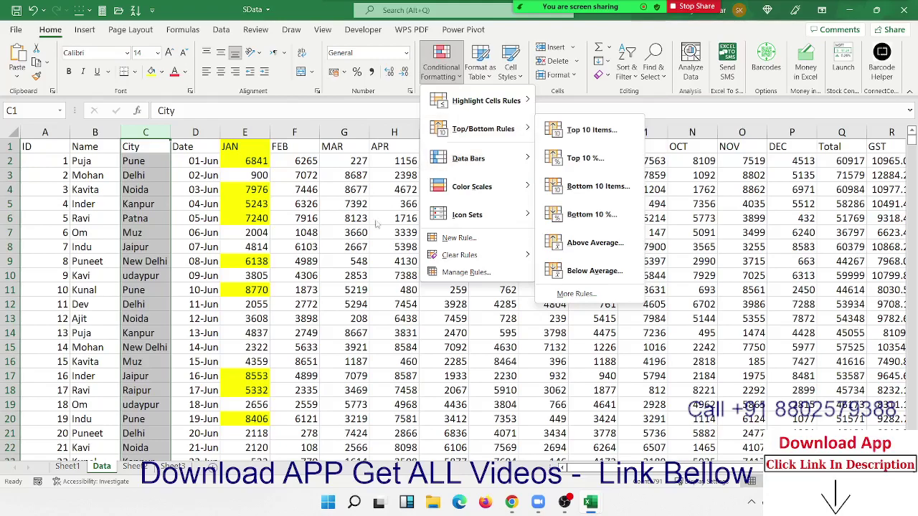
click(342, 249)
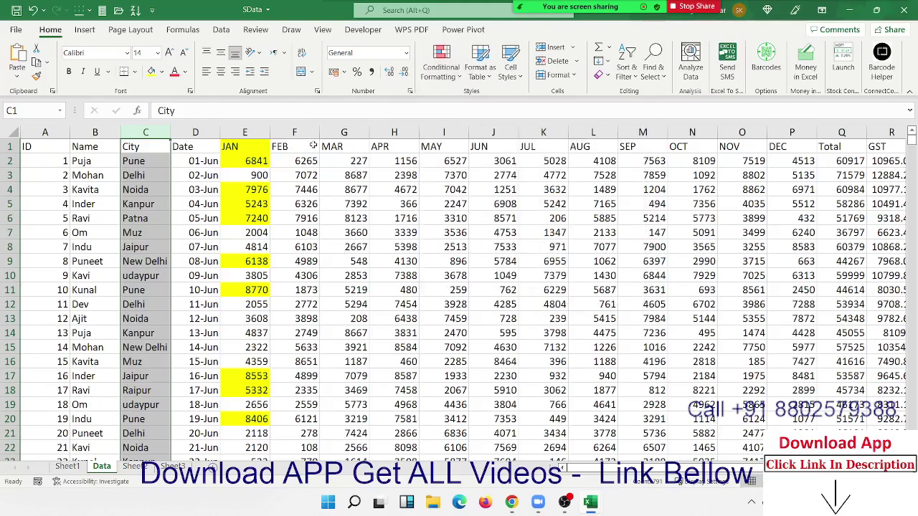
Highlight the top 5 values in the MAR column with a Top 10 Items rule
click(343, 132)
click(439, 70)
mouse_move(483, 130)
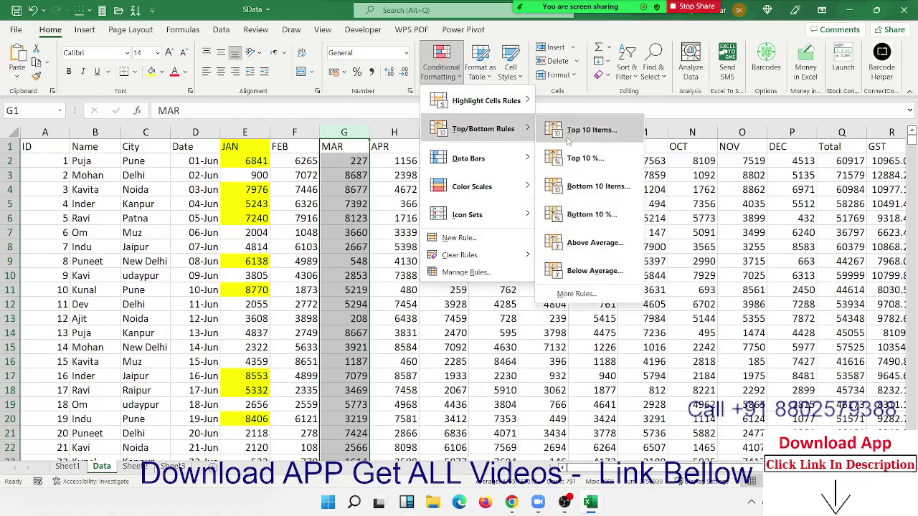
click(570, 133)
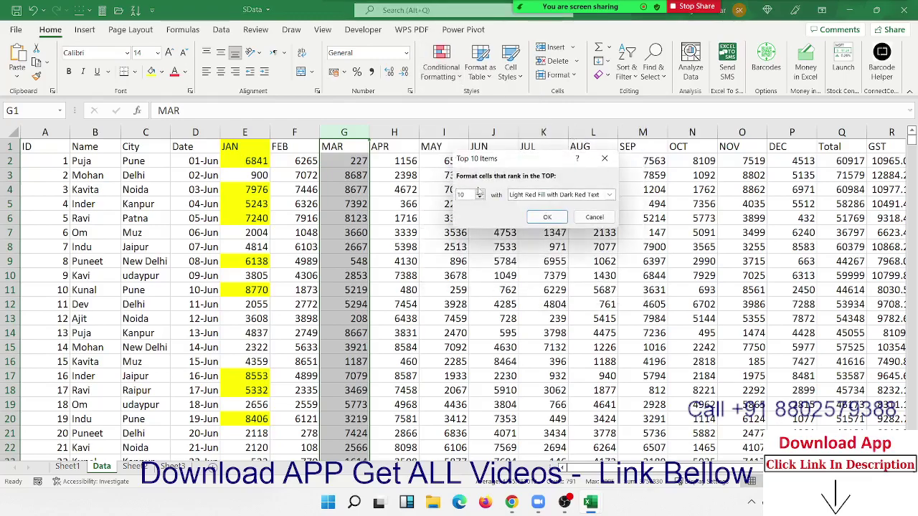
text(5)
click(547, 216)
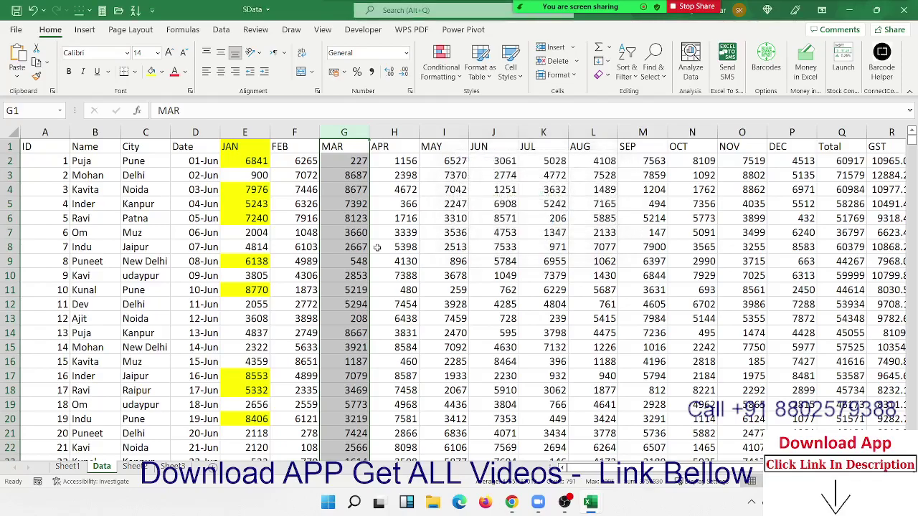
Inspect the highlighted MAR value 8957 in G78, then scroll back to the JAN, FEB, MAR headers
scroll(348, 244, down, 1)
scroll(348, 244, down, 19)
scroll(347, 245, down, 7)
scroll(354, 262, up, 2)
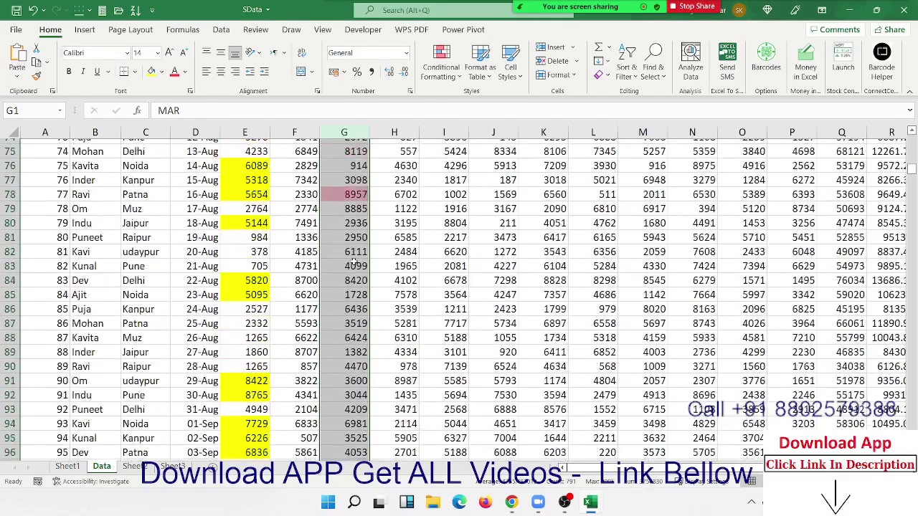
scroll(354, 263, up, 5)
click(355, 390)
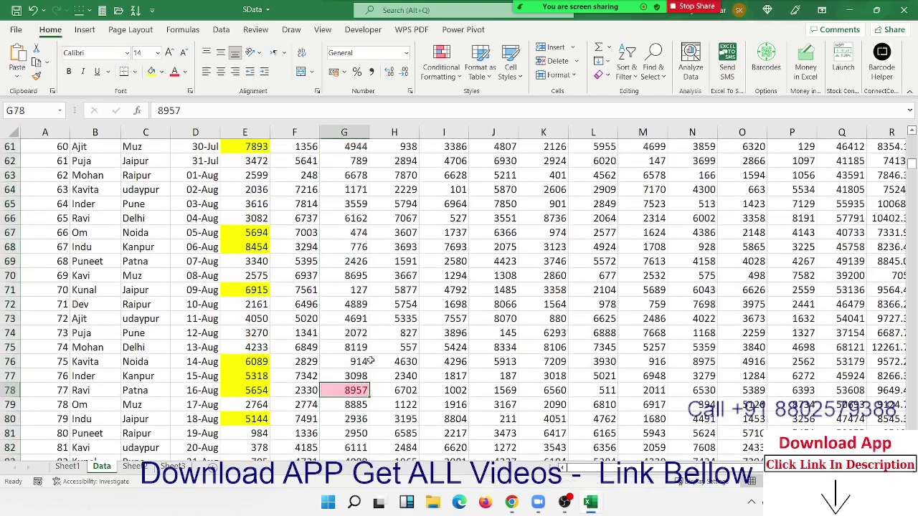
scroll(368, 362, down, 10)
scroll(370, 348, down, 7)
scroll(370, 347, down, 7)
scroll(369, 348, down, 10)
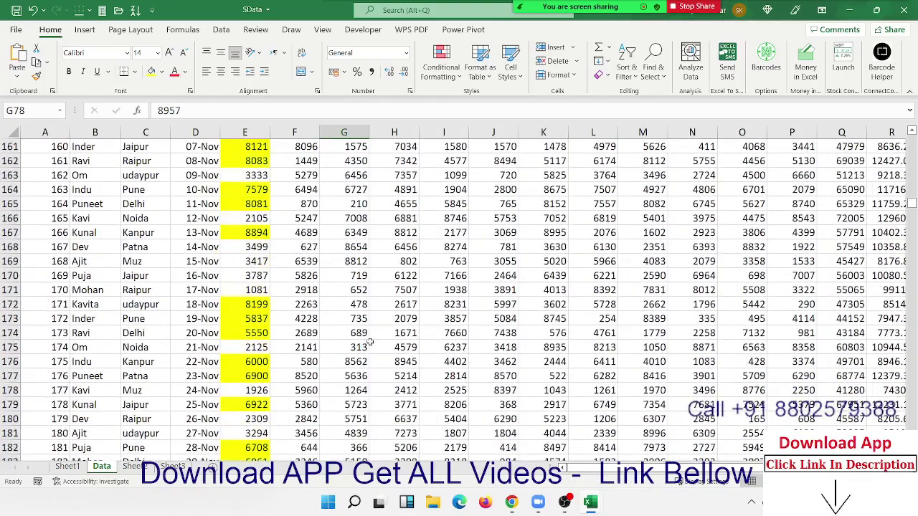
scroll(368, 336, down, 7)
scroll(368, 336, down, 3)
scroll(368, 335, down, 3)
scroll(368, 336, up, 7)
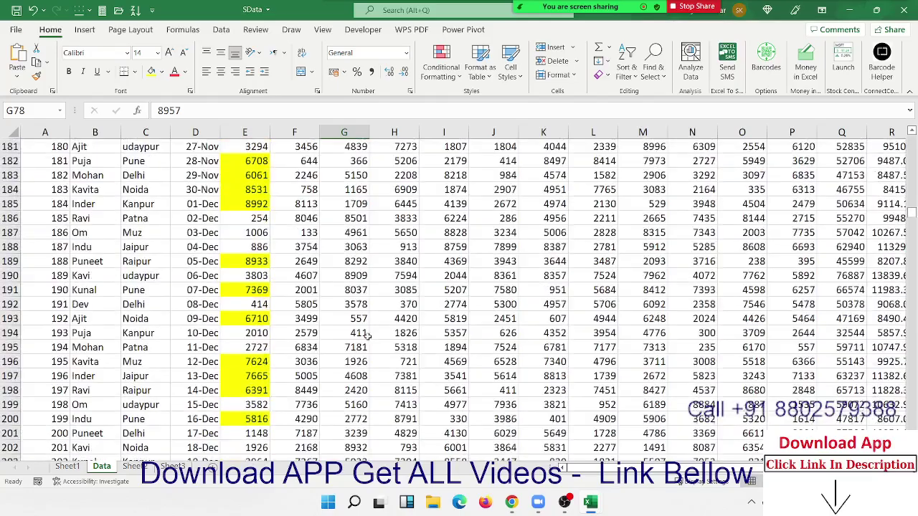
scroll(368, 336, up, 4)
scroll(368, 336, up, 13)
scroll(368, 336, up, 6)
scroll(368, 335, up, 3)
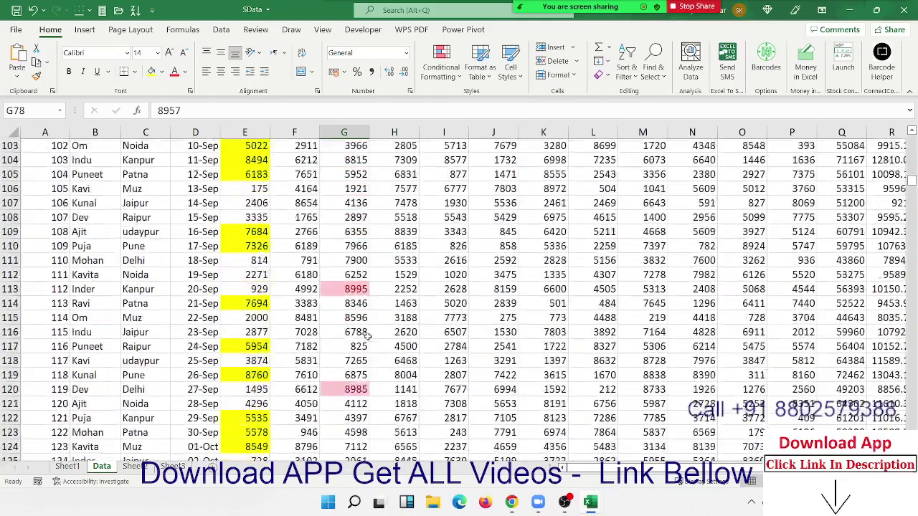
scroll(368, 336, up, 4)
scroll(368, 336, up, 7)
scroll(368, 336, up, 10)
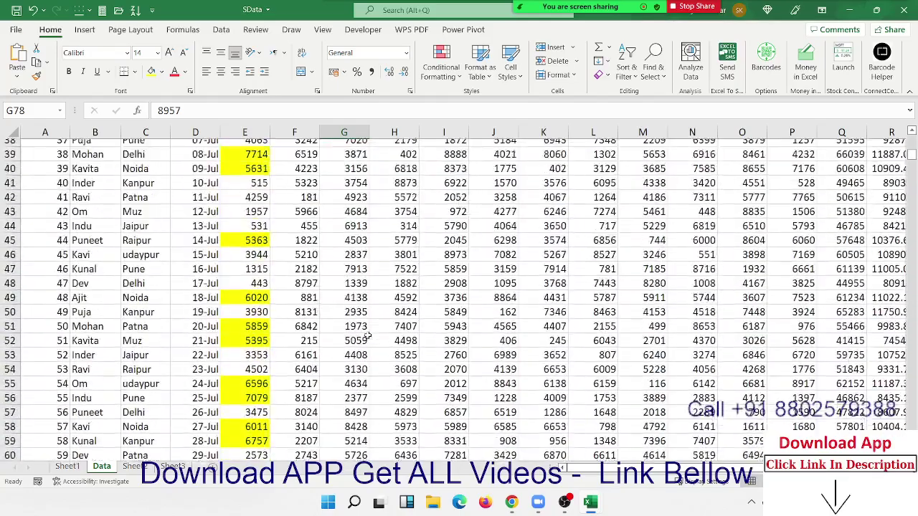
scroll(368, 336, up, 4)
scroll(368, 336, up, 6)
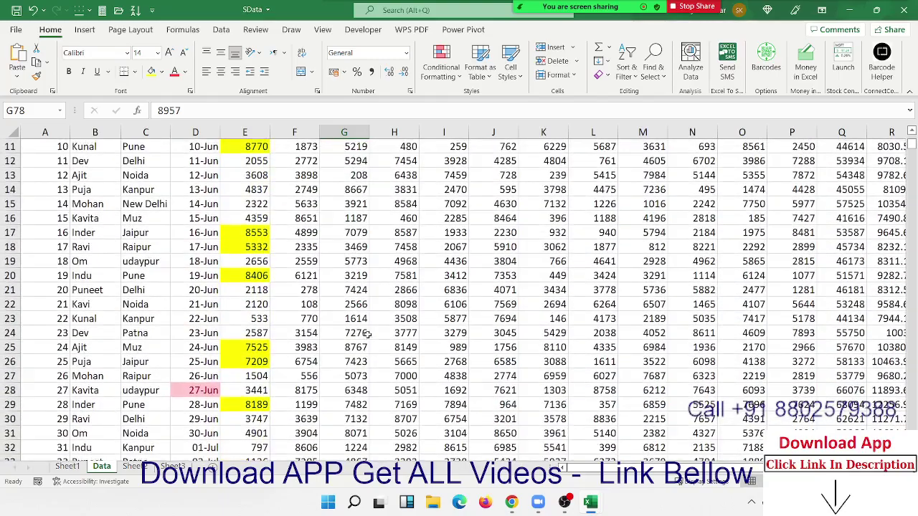
scroll(352, 286, down, 3)
scroll(335, 246, up, 1)
scroll(335, 246, up, 2)
scroll(913, 129, up, 3)
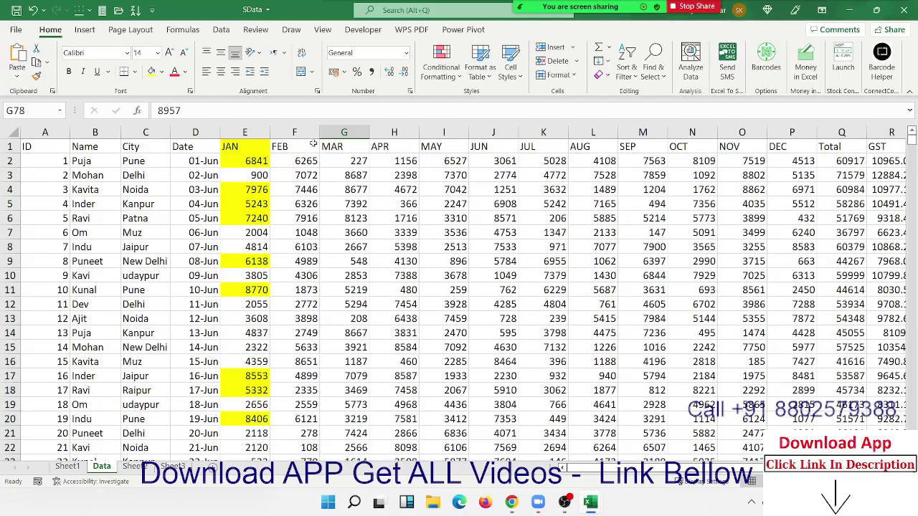
Preview a Bottom 10 Items rule with light red fill on column MAR, then dismiss it unapplied
click(345, 133)
click(442, 63)
mouse_move(482, 129)
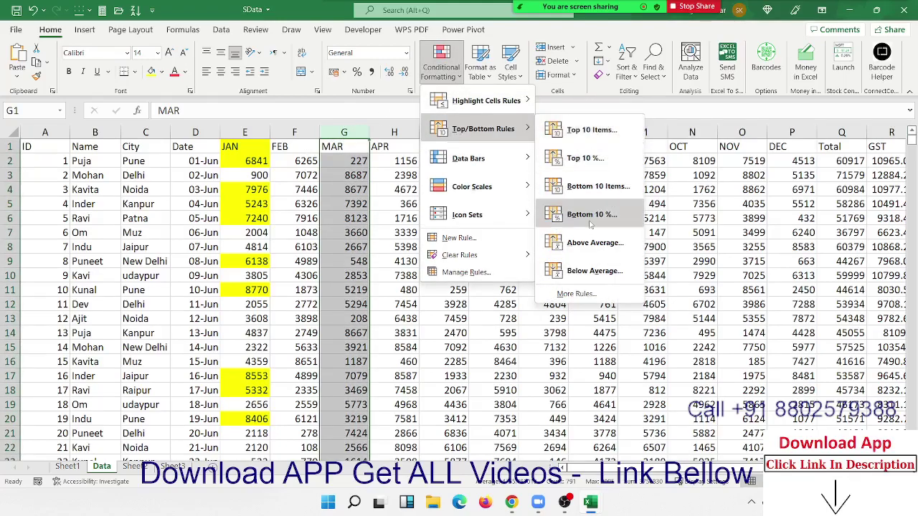
click(590, 188)
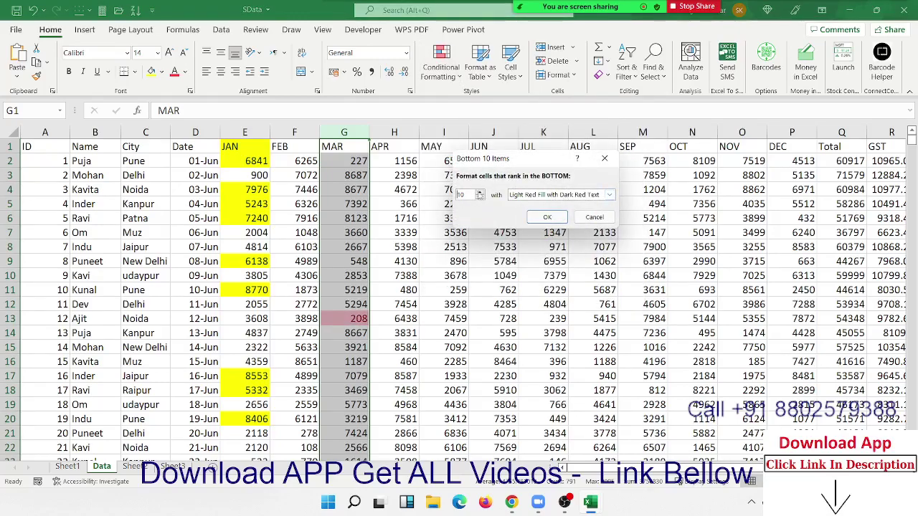
click(532, 196)
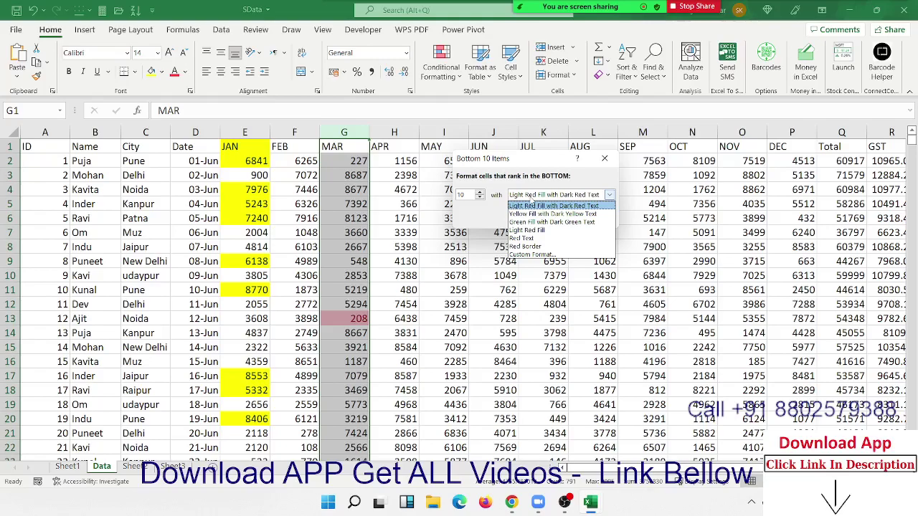
click(532, 205)
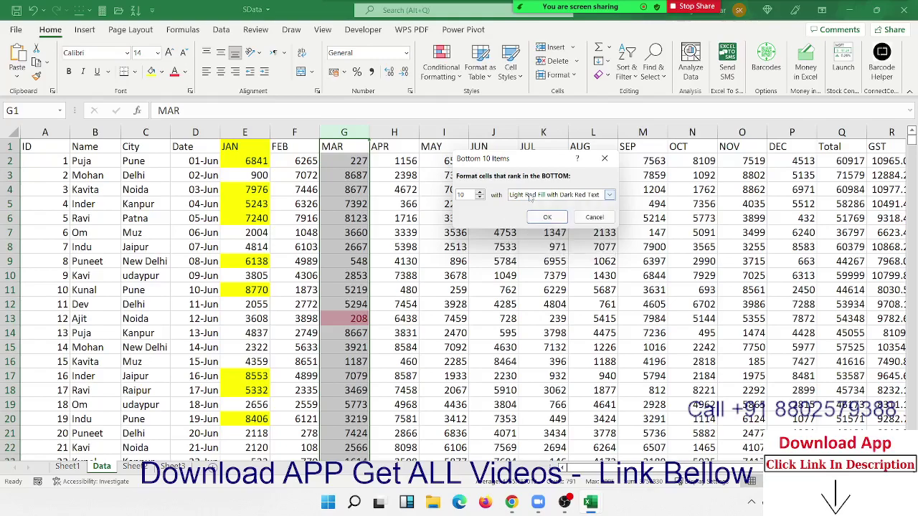
click(547, 219)
click(458, 65)
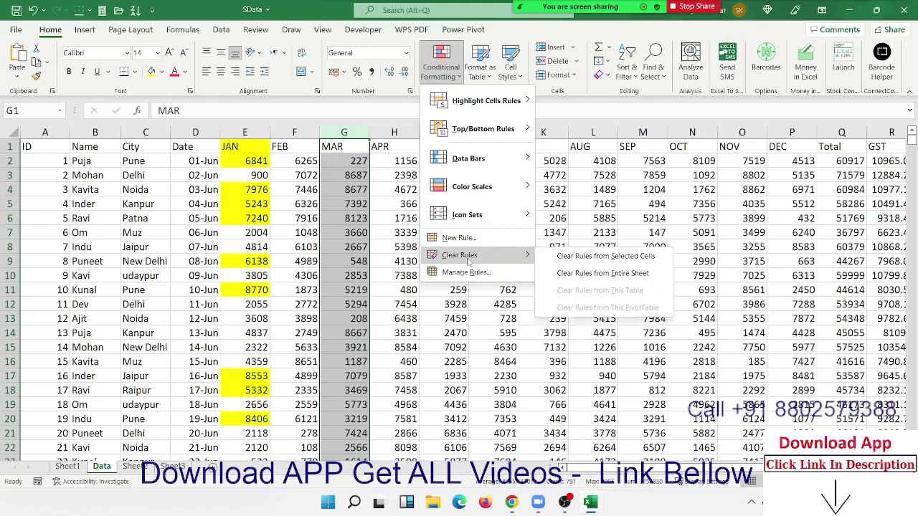
mouse_move(483, 129)
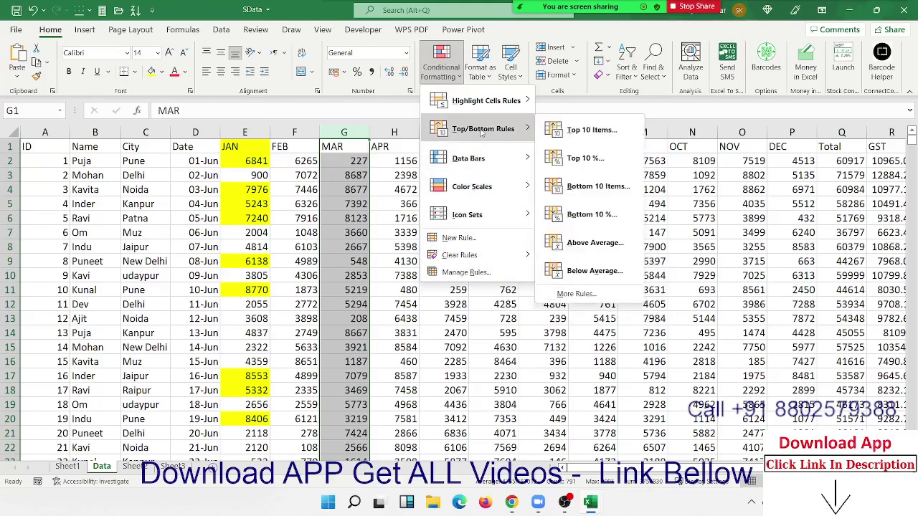
click(592, 242)
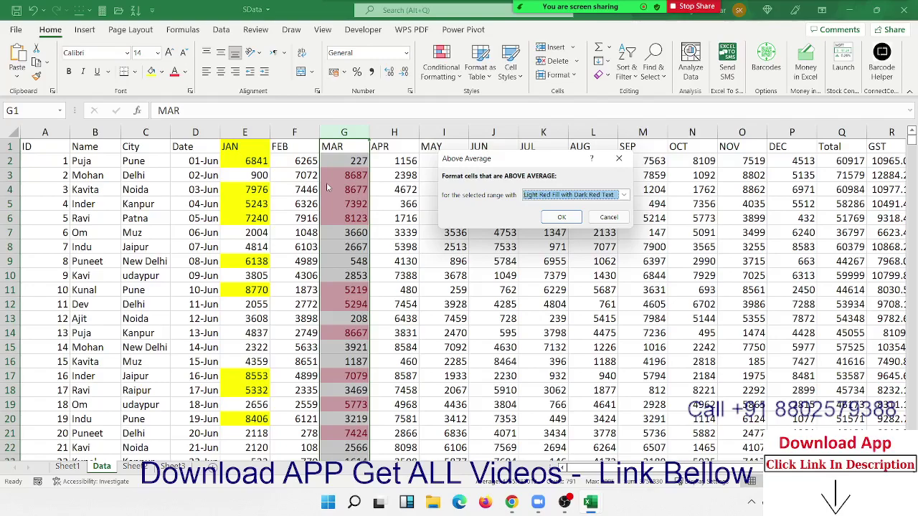
click(608, 216)
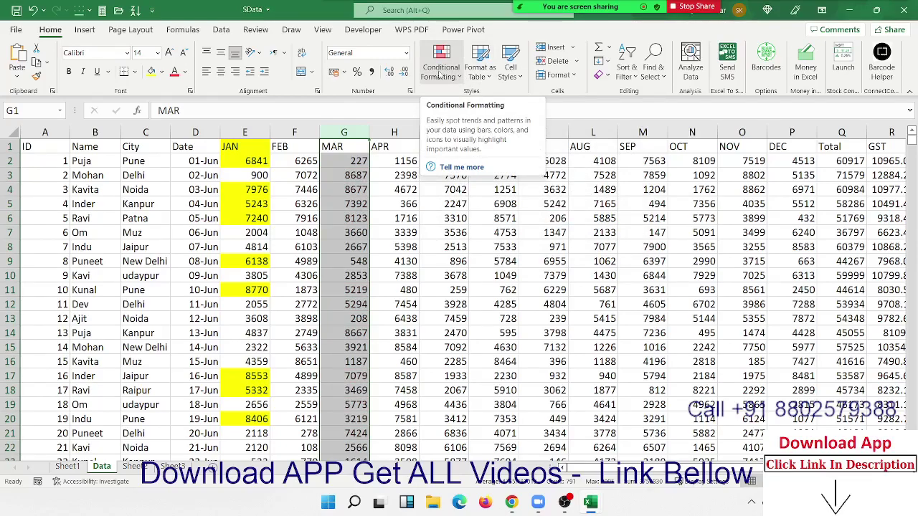
Browse the Data Bars options without applying any, then switch to the Sheet2 chart sheet
click(439, 75)
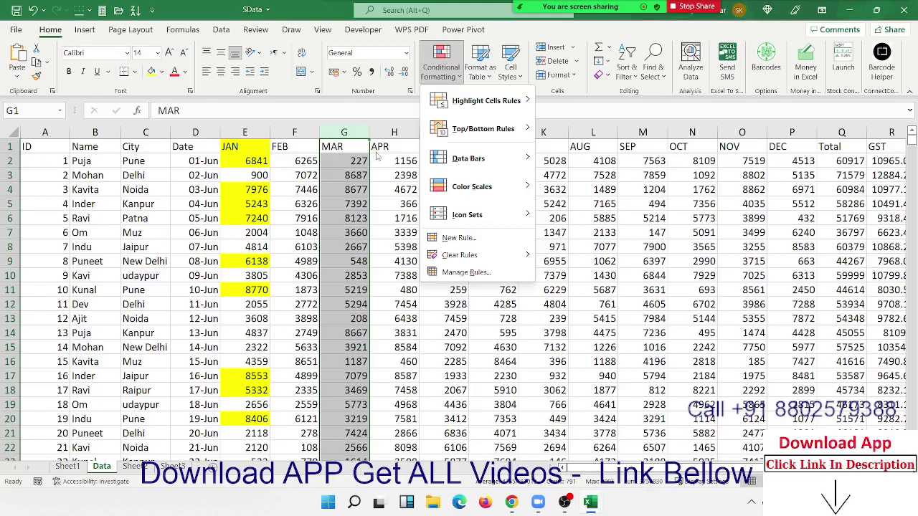
mouse_move(468, 158)
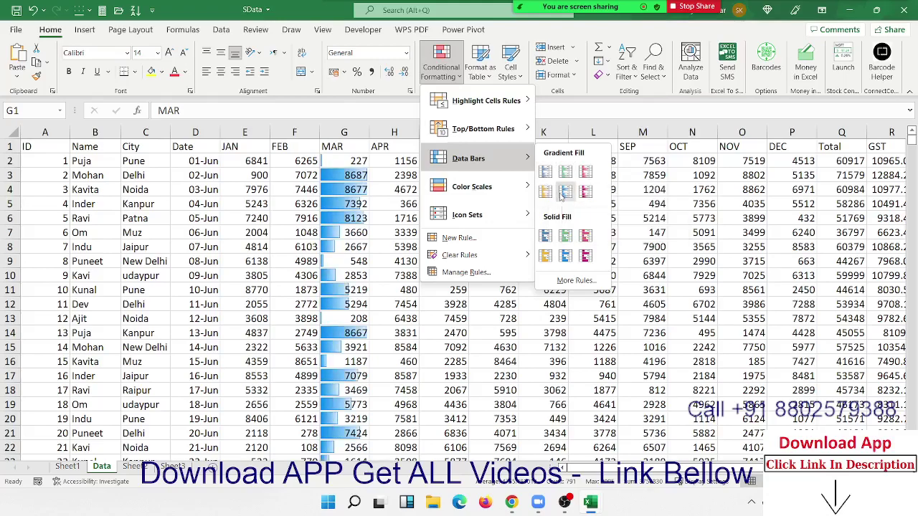
click(294, 332)
click(134, 466)
On Sheet3, enter the numbers 1 through 10 down cells G2:G11
click(172, 466)
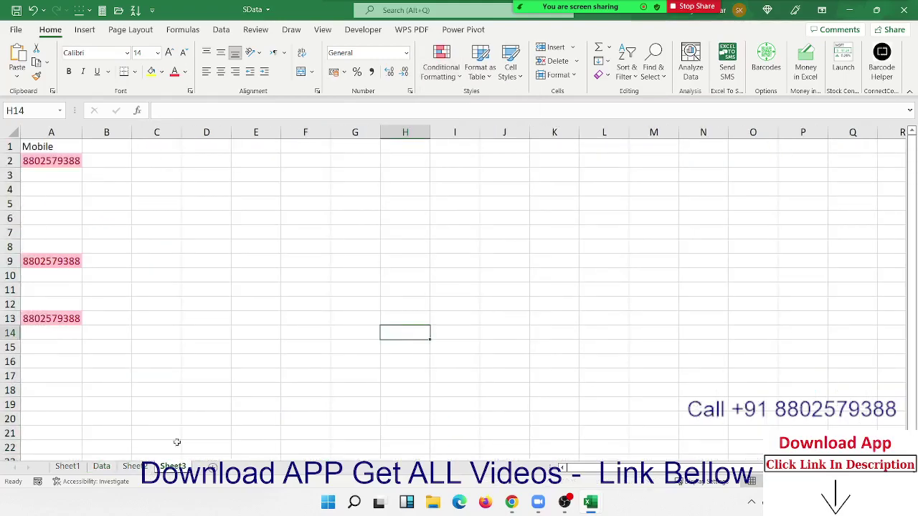
click(343, 162)
text(1)
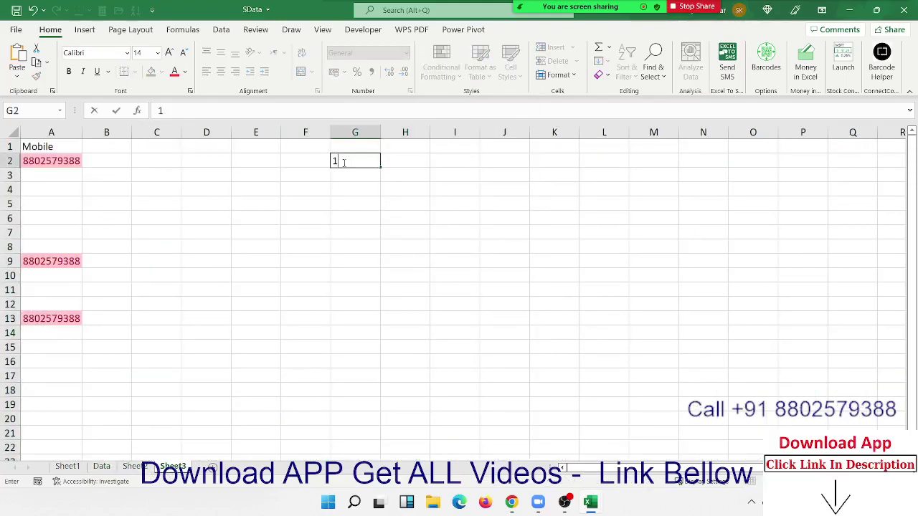
text( 2 3 4 5)
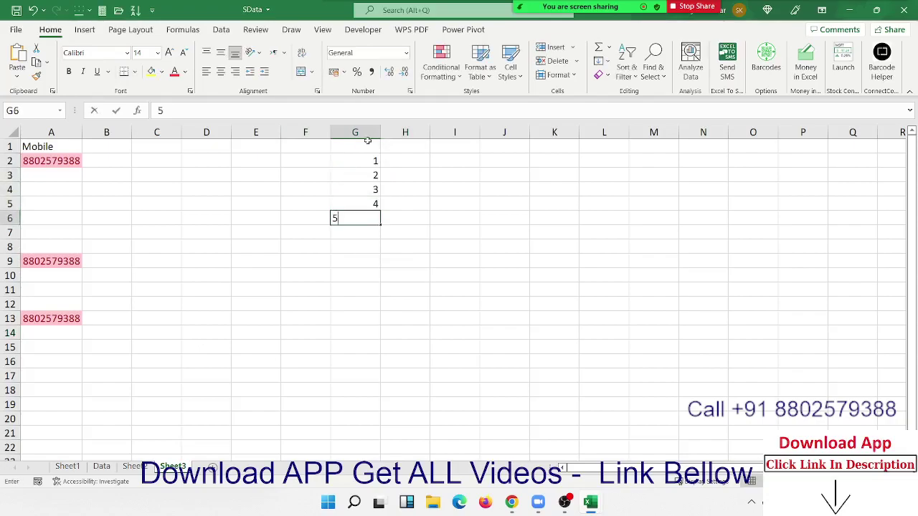
key(Return)
text(6)
key(Return)
text(7)
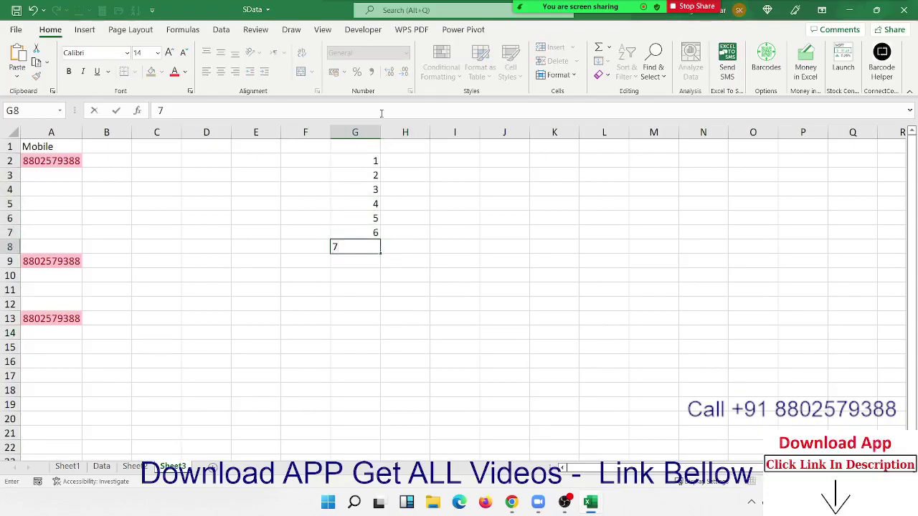
key(Return)
text(8)
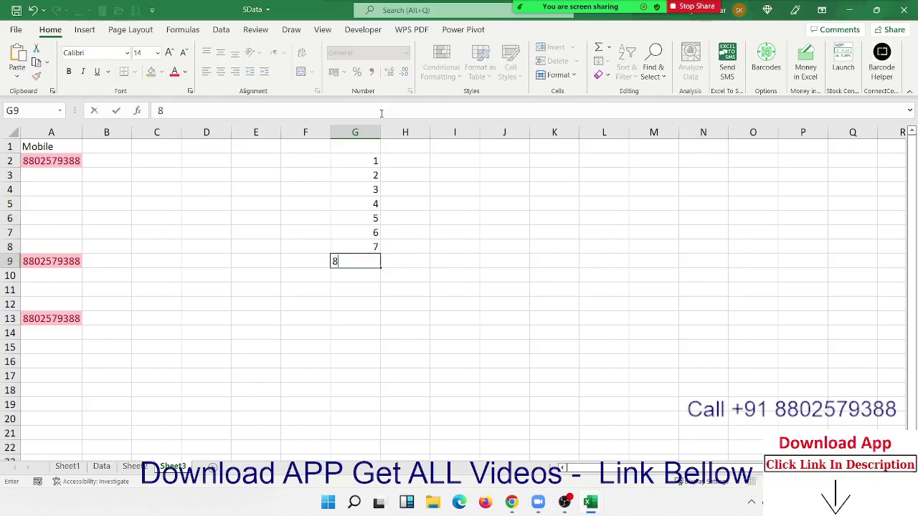
key(Return)
text(9)
key(Return)
text(10)
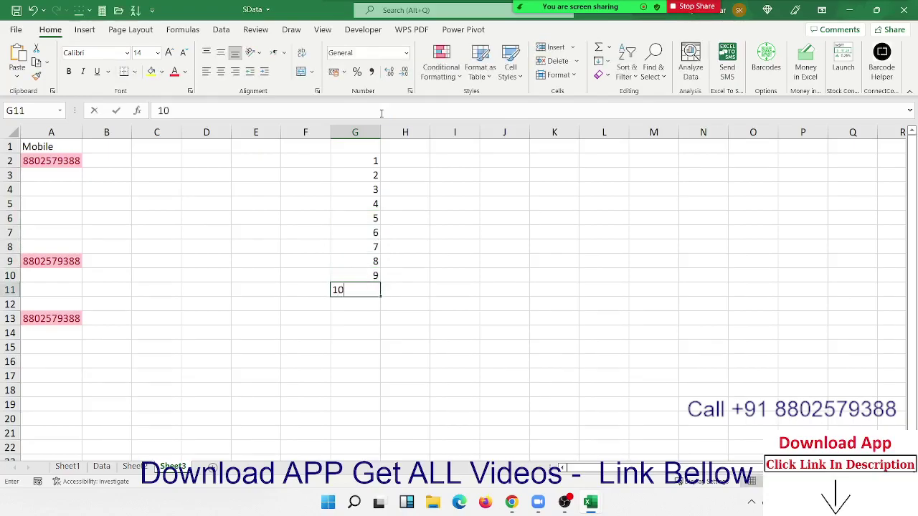
key(Return)
Open Format Cells for G2:G11 on the Custom category with the General code selected
drag(360, 159, 353, 290)
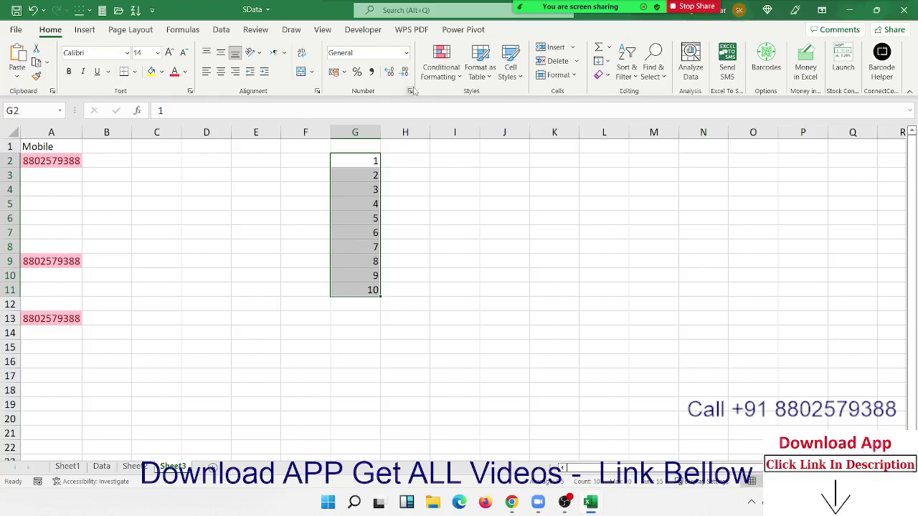
key(ctrl+1)
drag(469, 51, 647, 56)
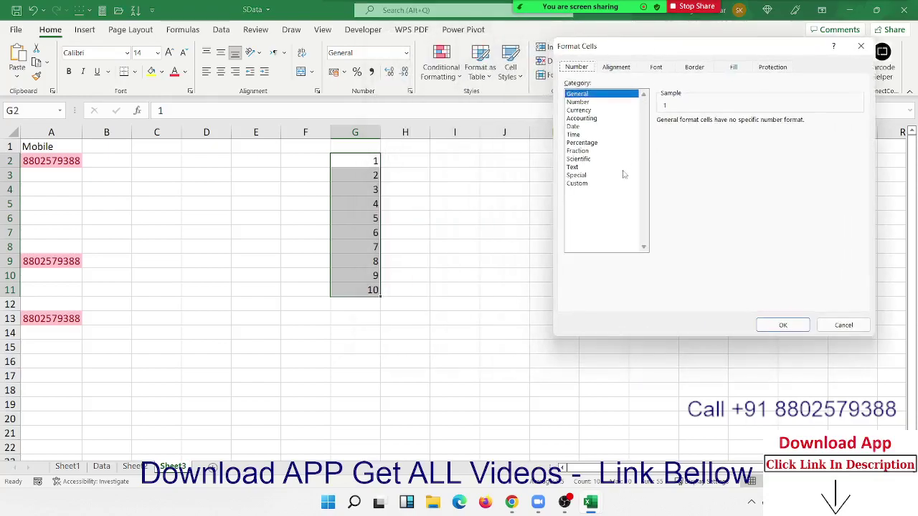
click(574, 183)
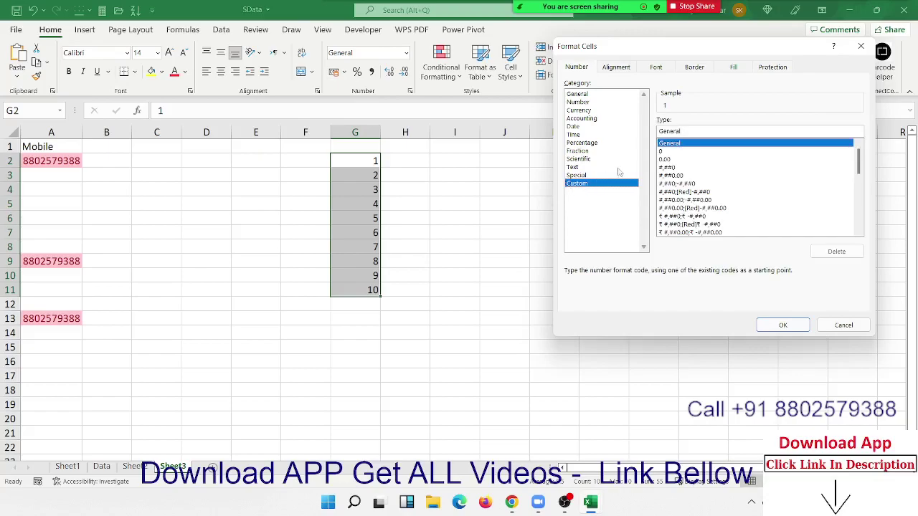
click(679, 132)
double_click(679, 131)
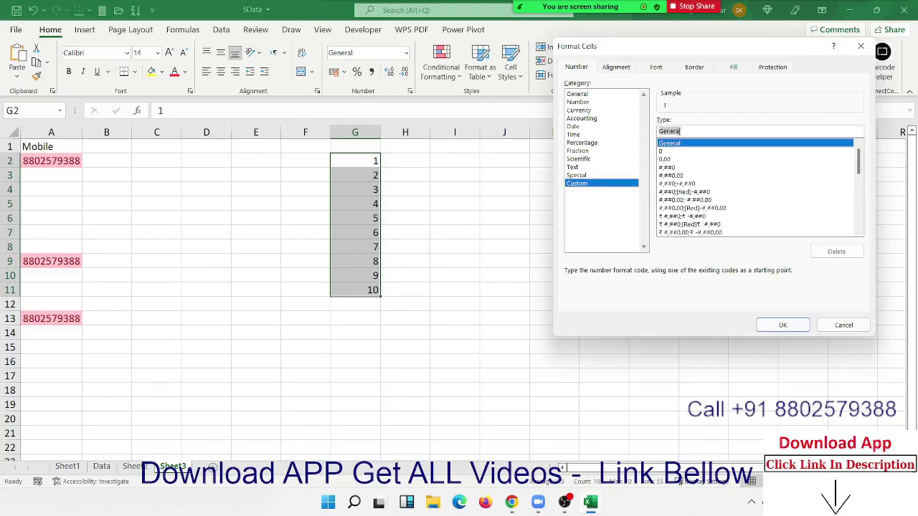
Cancel Format Cells unchanged and browse the Icon Sets options without applying one
click(844, 325)
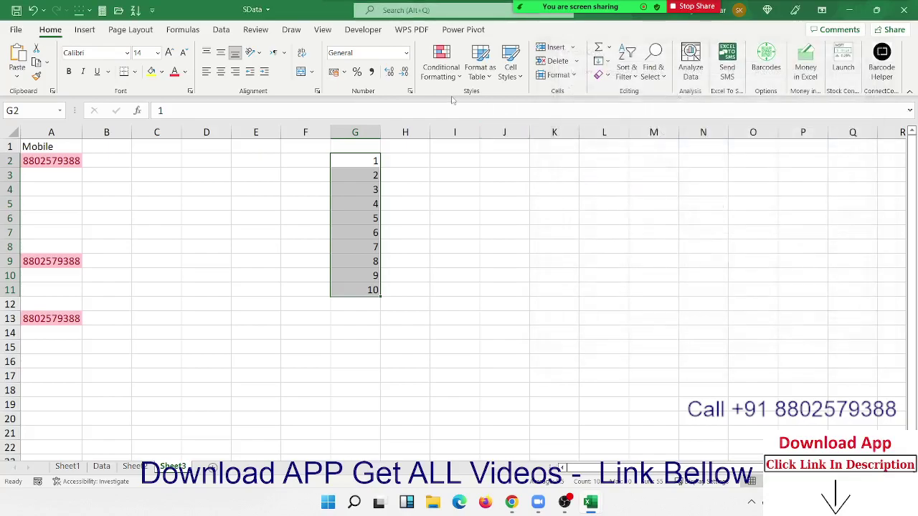
click(441, 65)
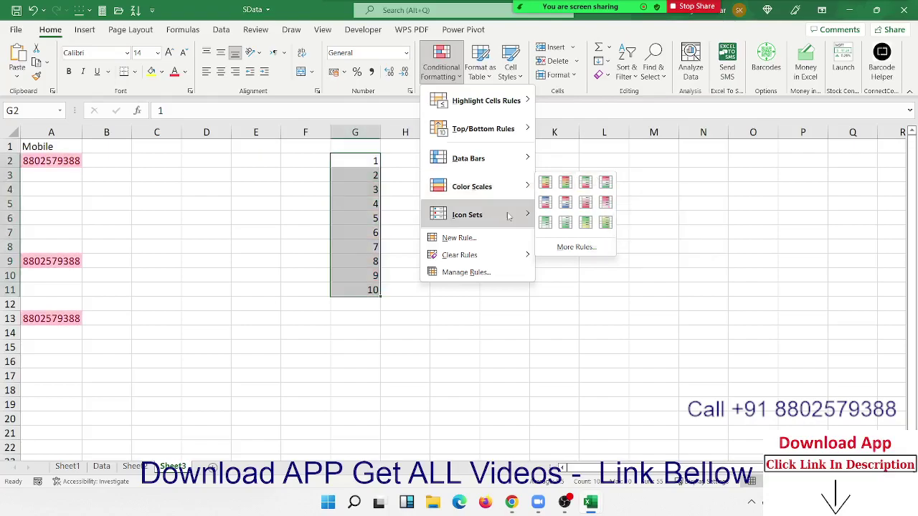
mouse_move(467, 214)
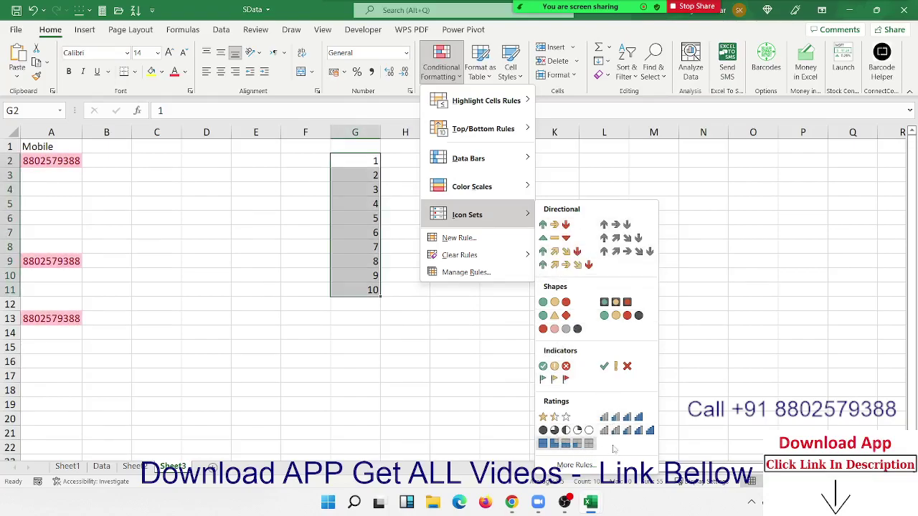
click(485, 340)
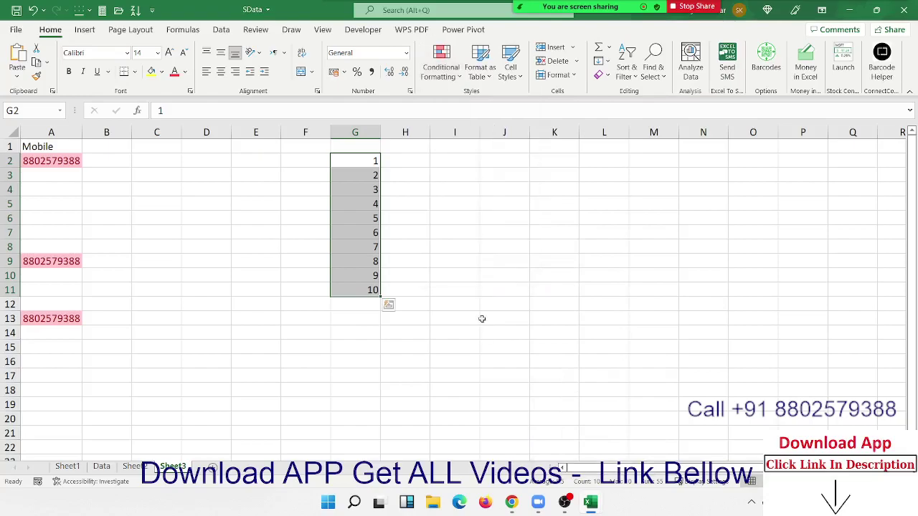
Enter headers Q1 and Q2 in J4:K4 with values 50 and 55 beneath them
click(505, 189)
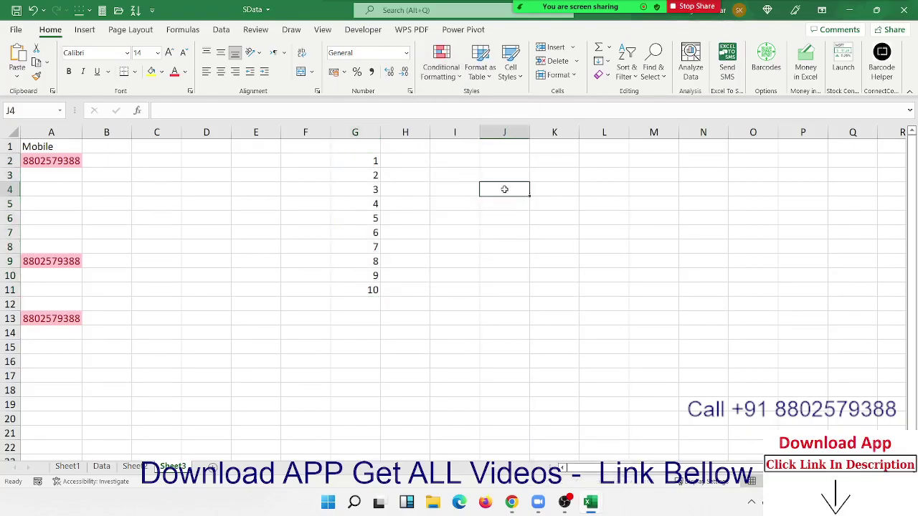
text(Q1)
key(Tab)
text(Q)
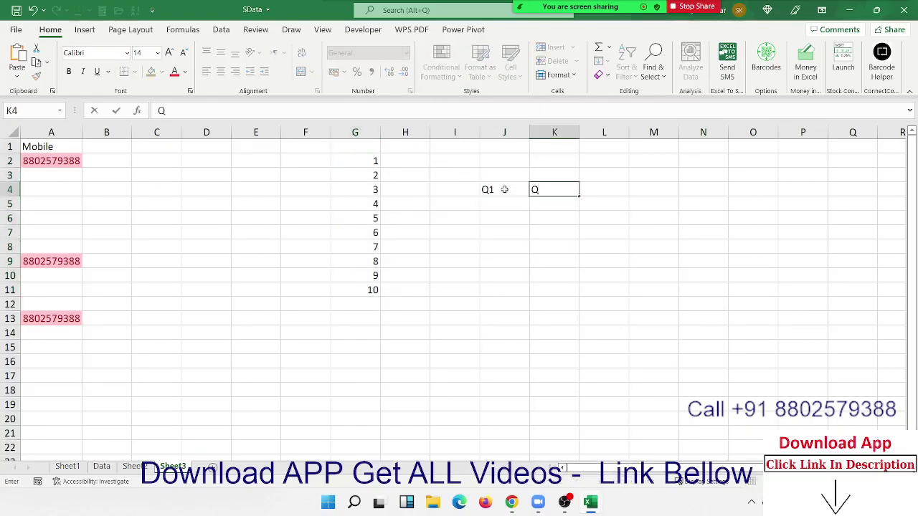
text(2)
key(Return)
key(Left)
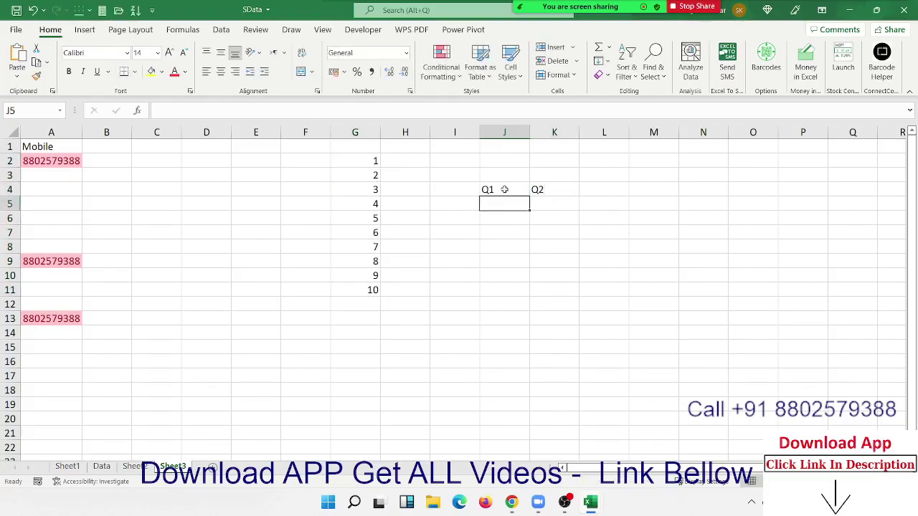
text(50)
key(Tab)
text(55)
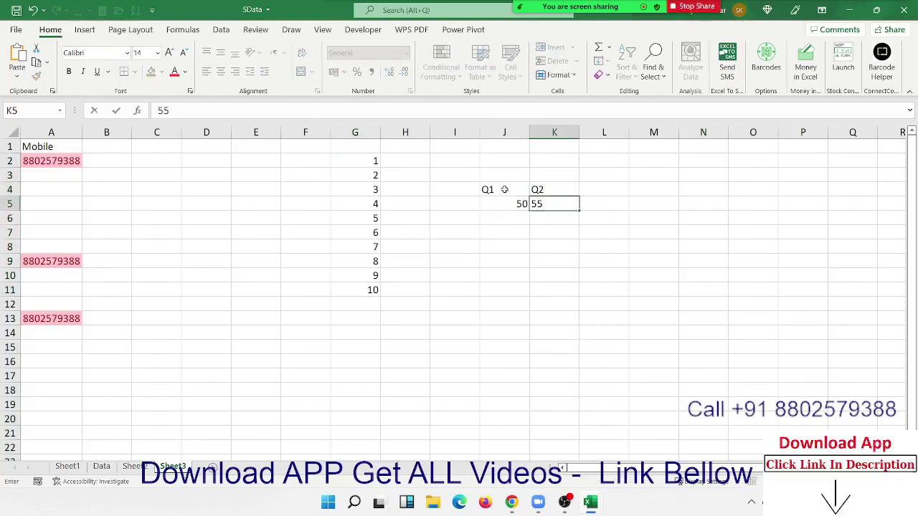
key(Return)
key(Up)
key(Left)
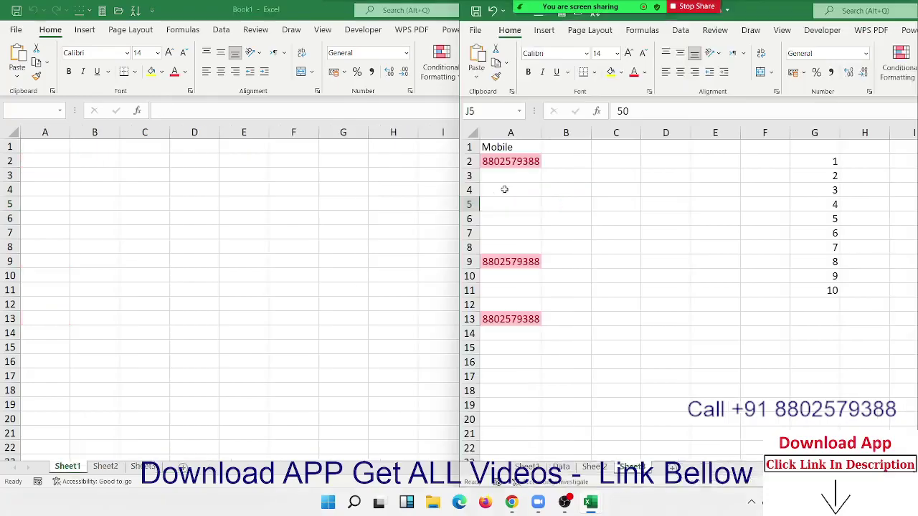
Maximize the SData window again and select the values 50 and 55 in J5:K5
key(super+Right)
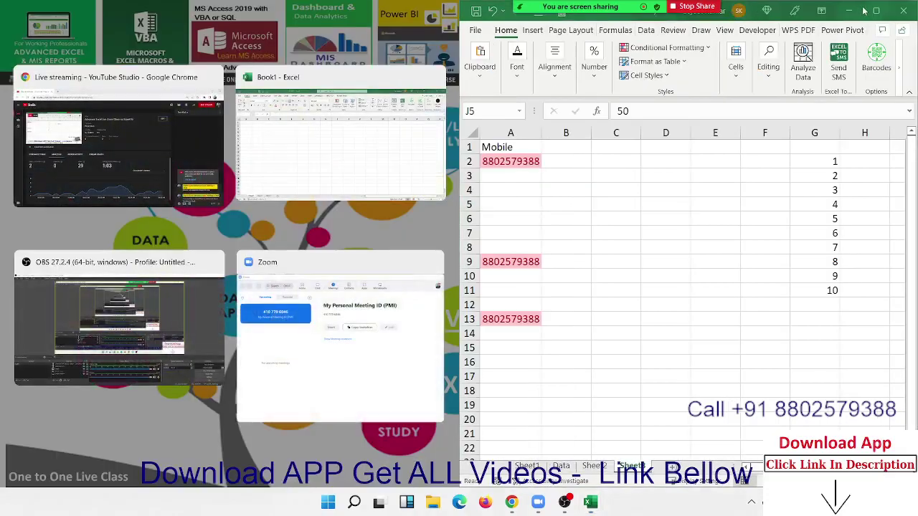
click(879, 10)
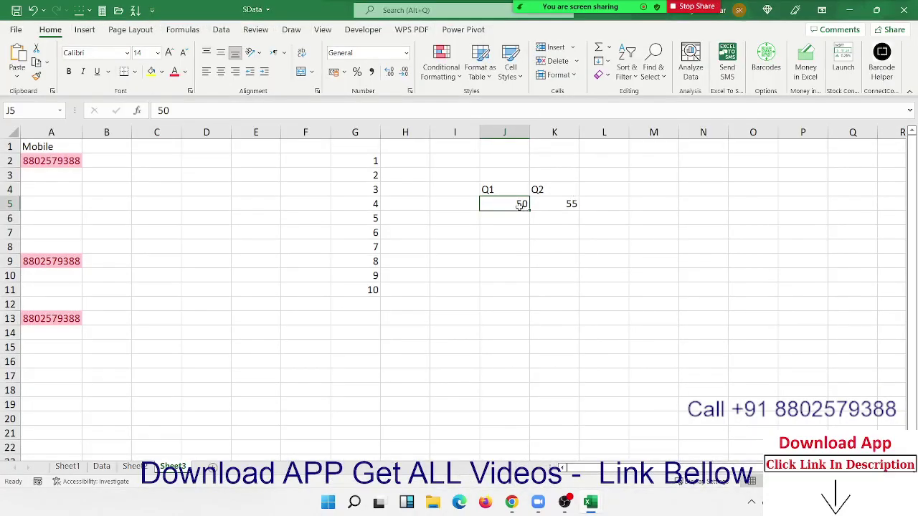
drag(519, 204, 545, 191)
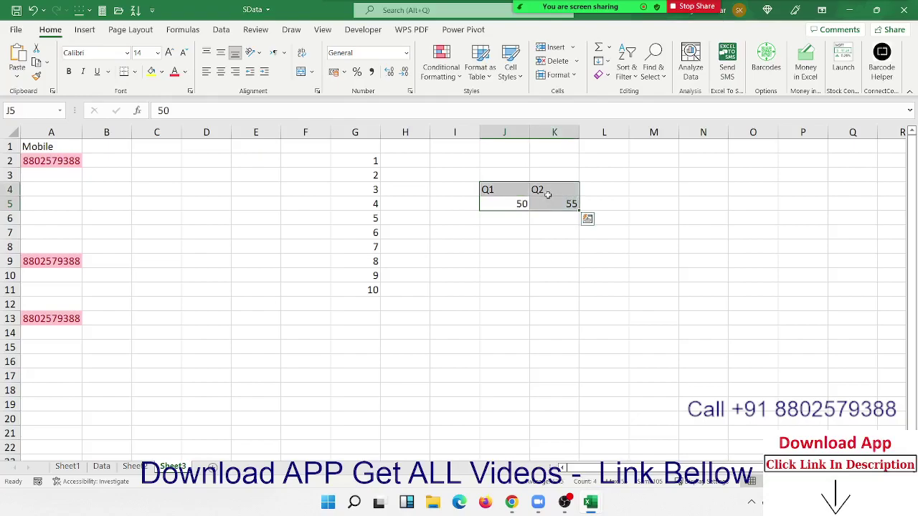
click(545, 206)
click(504, 204)
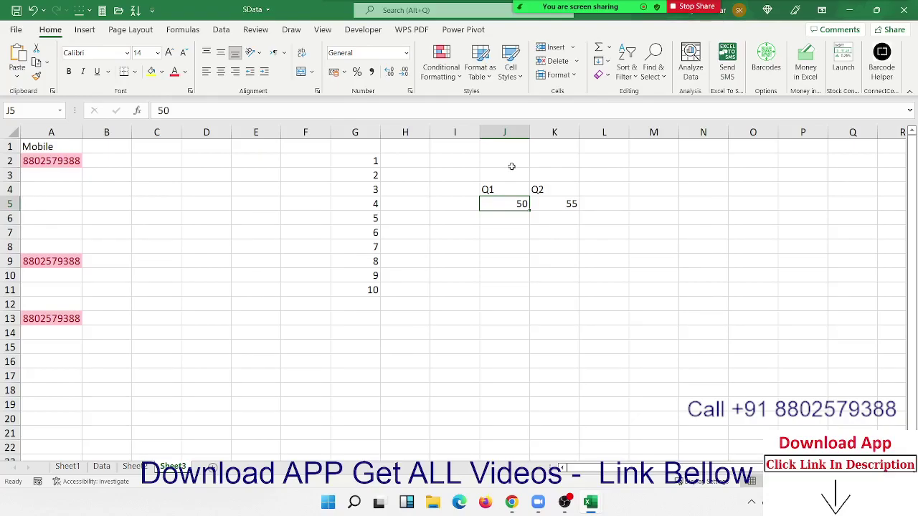
drag(496, 205, 547, 206)
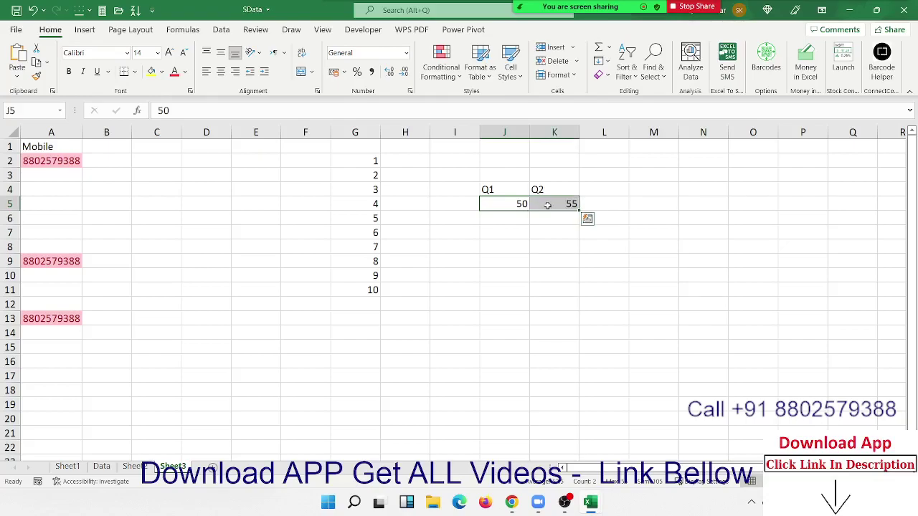
click(441, 64)
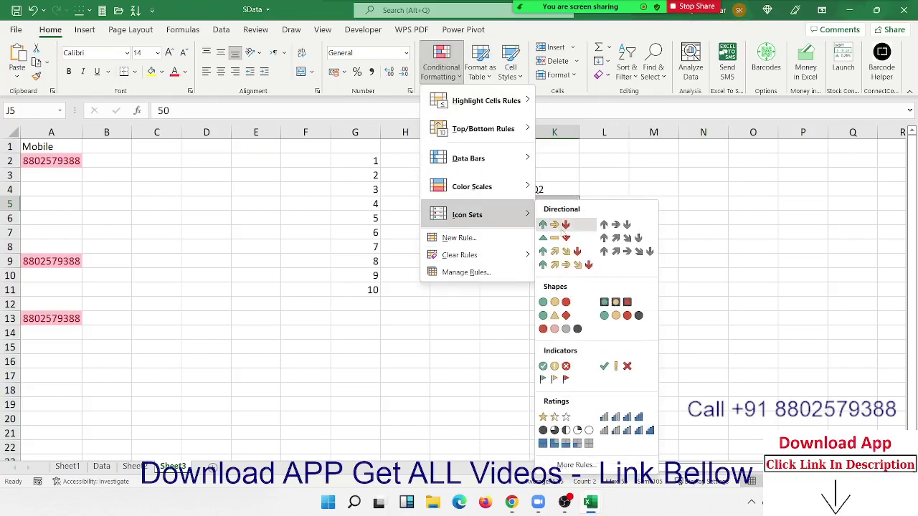
Apply the 3 Arrows (Colored) icon set to the Q1 and Q2 values 50 and 55
click(563, 225)
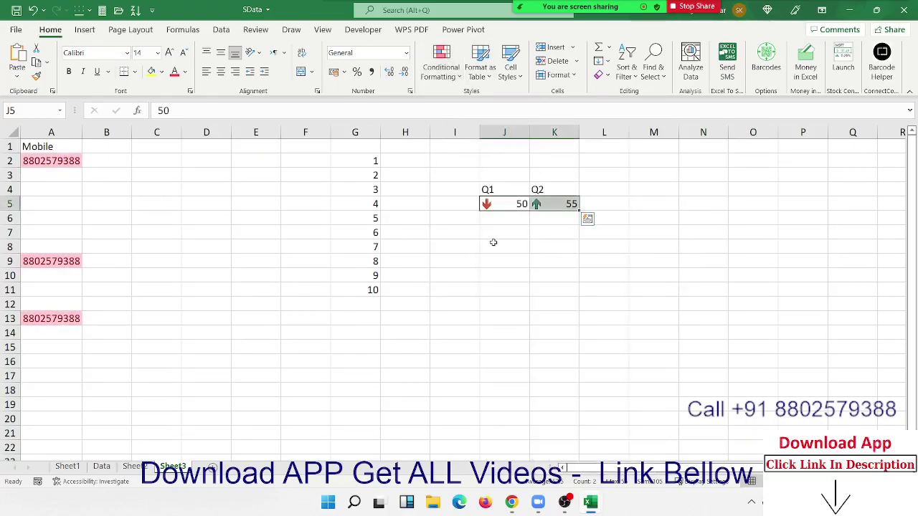
click(492, 243)
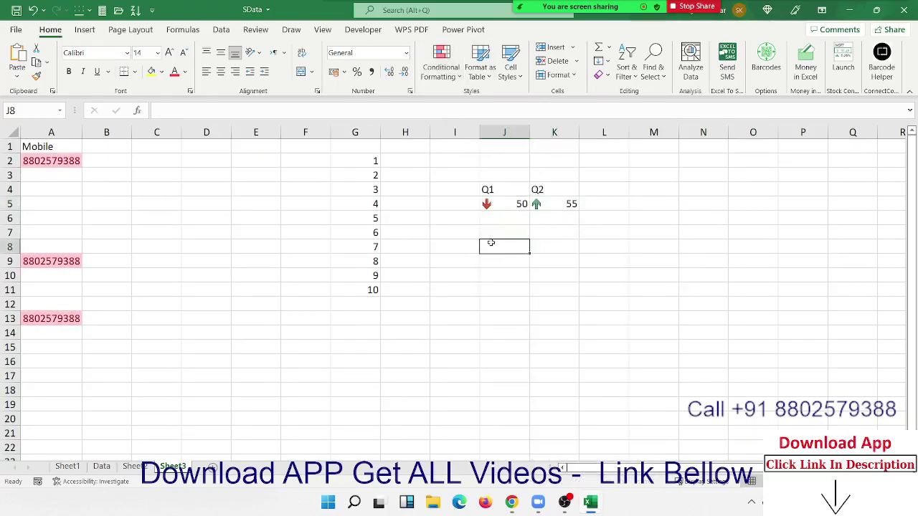
key(Right)
key(Right)
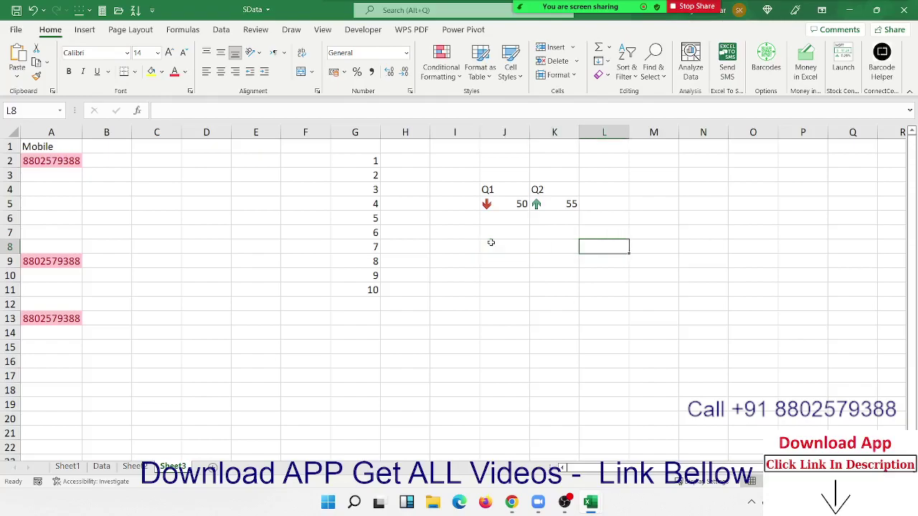
key(Up)
key(Up)
key(Left)
key(Up)
key(Left)
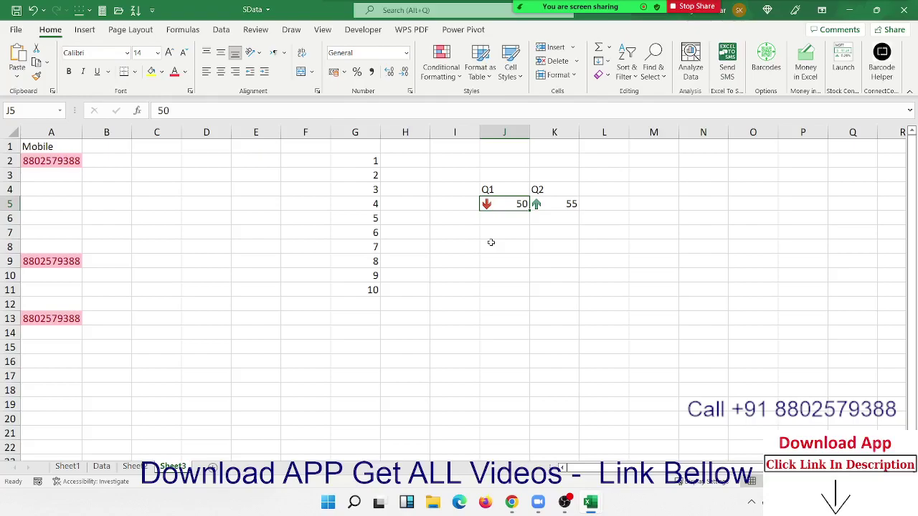
Change the Q1 value in J5 to 62 and check that its arrow updates
text(62)
key(Return)
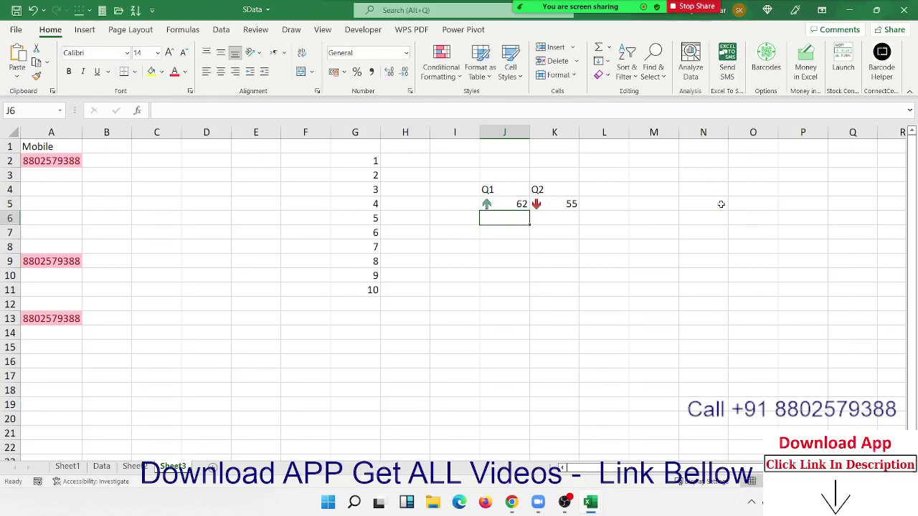
key(Right)
key(Up)
key(Left)
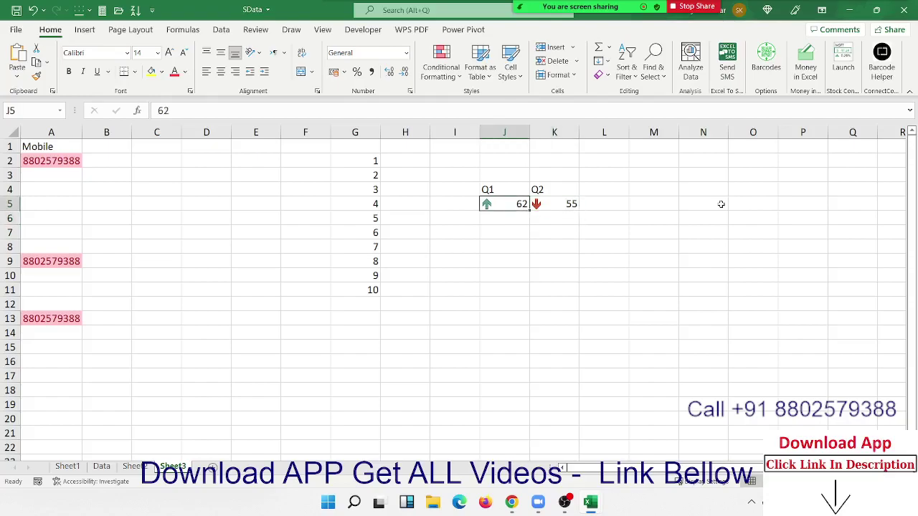
key(Right)
key(Right)
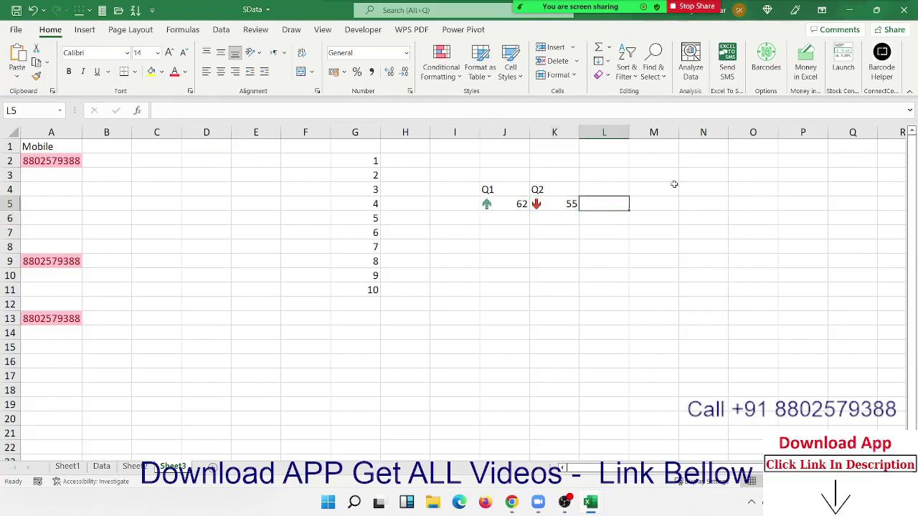
click(448, 77)
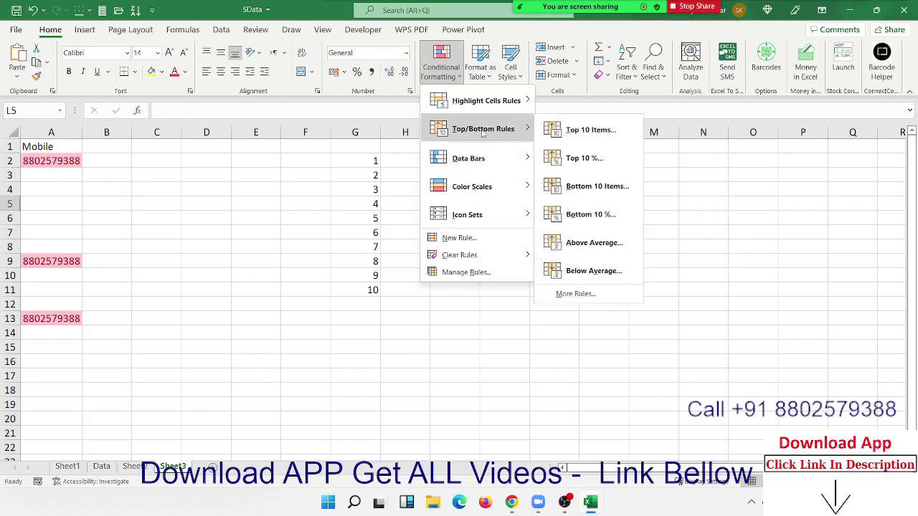
mouse_move(485, 100)
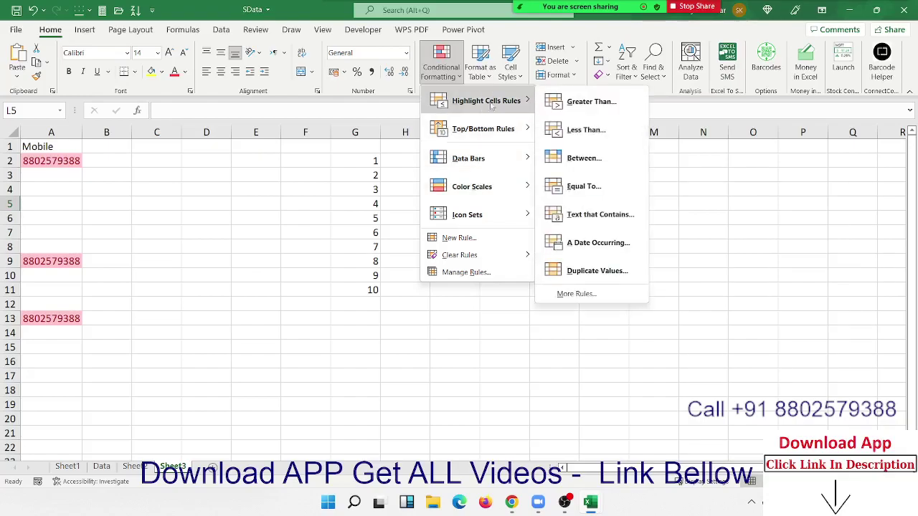
Open New Formatting Rule, review the formula-based and top/bottom rule types, then cancel
click(560, 297)
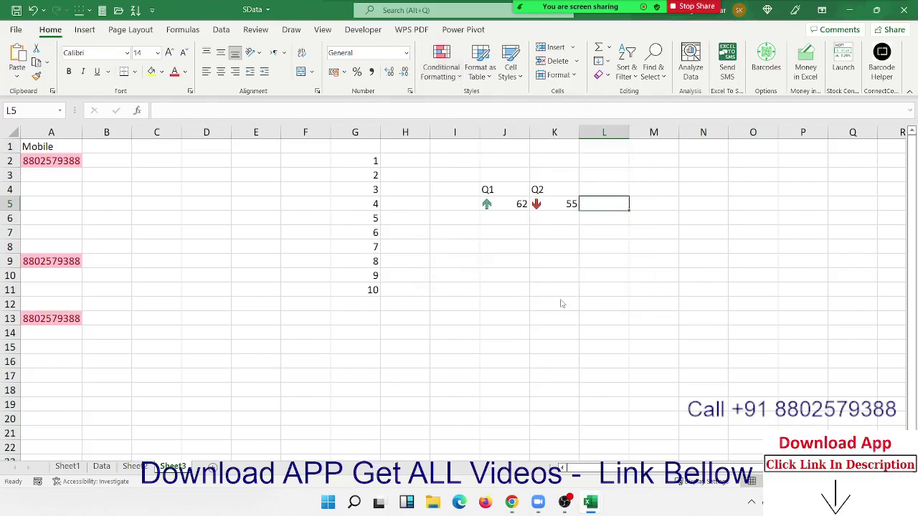
click(615, 195)
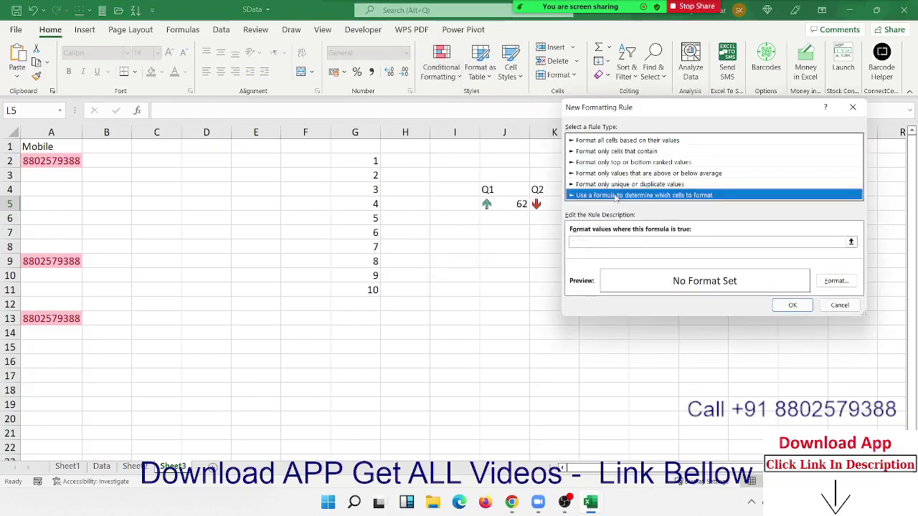
click(599, 162)
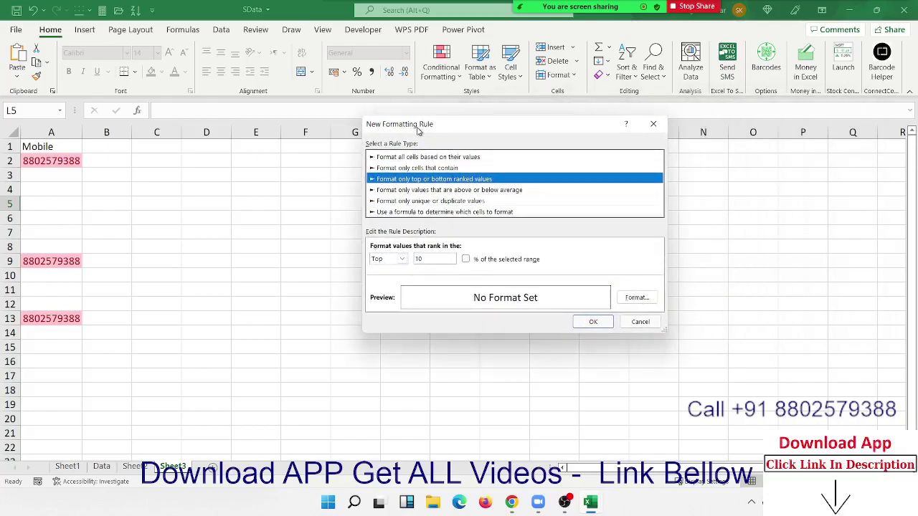
click(651, 132)
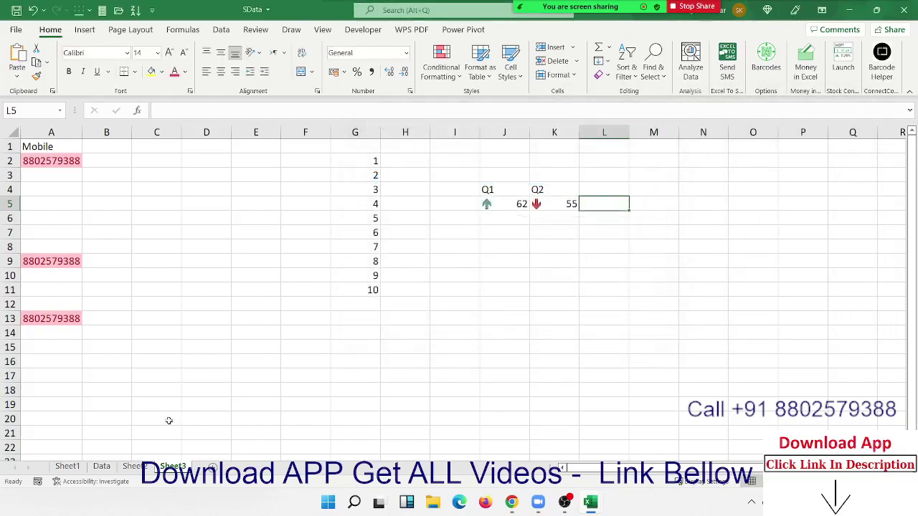
Return to the Data sheet, select cell G3, and go to the File start page
click(114, 467)
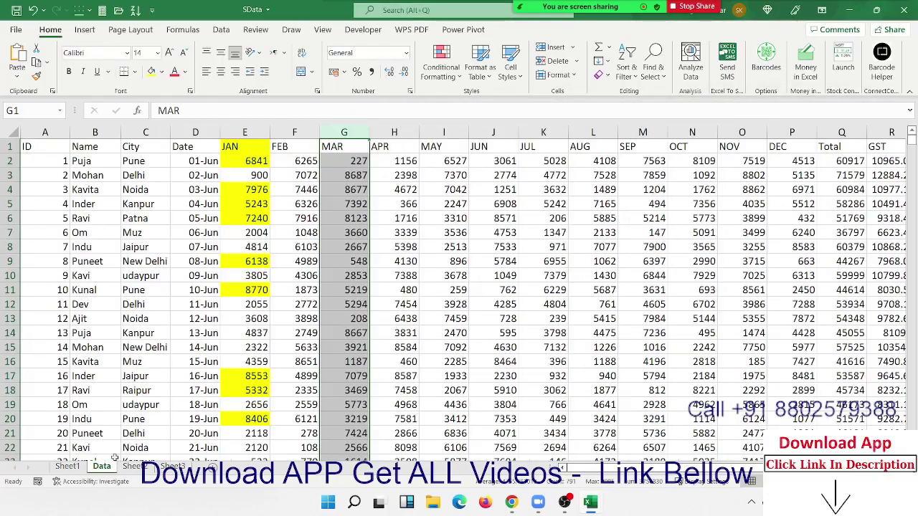
click(444, 246)
click(441, 65)
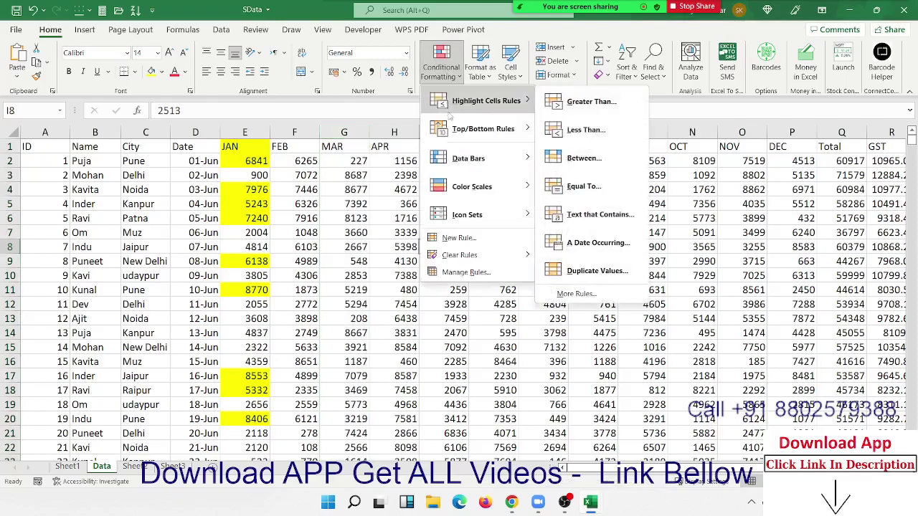
click(294, 261)
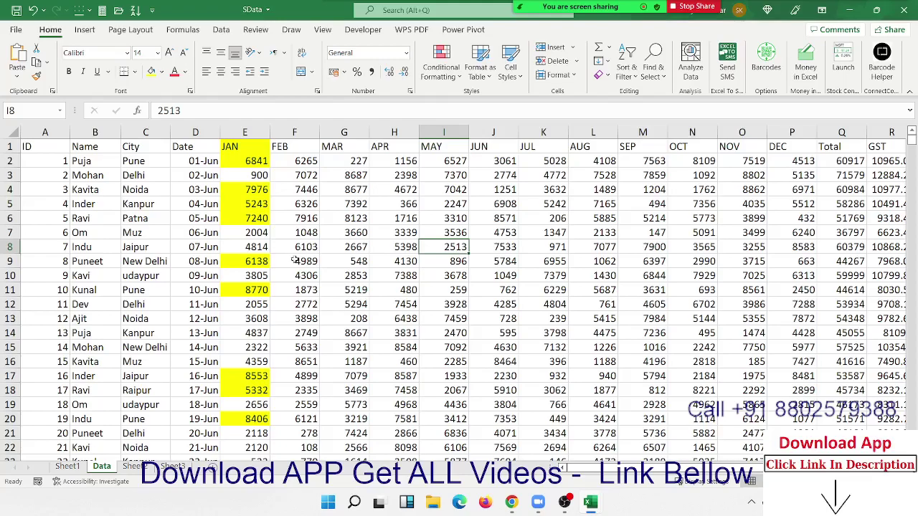
click(324, 180)
click(15, 31)
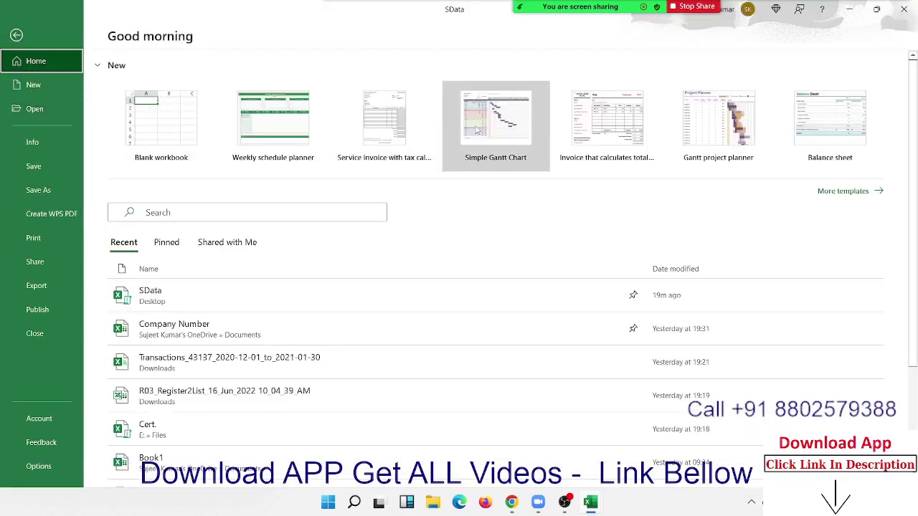
Create a new workbook from the Gantt project planner template
click(703, 140)
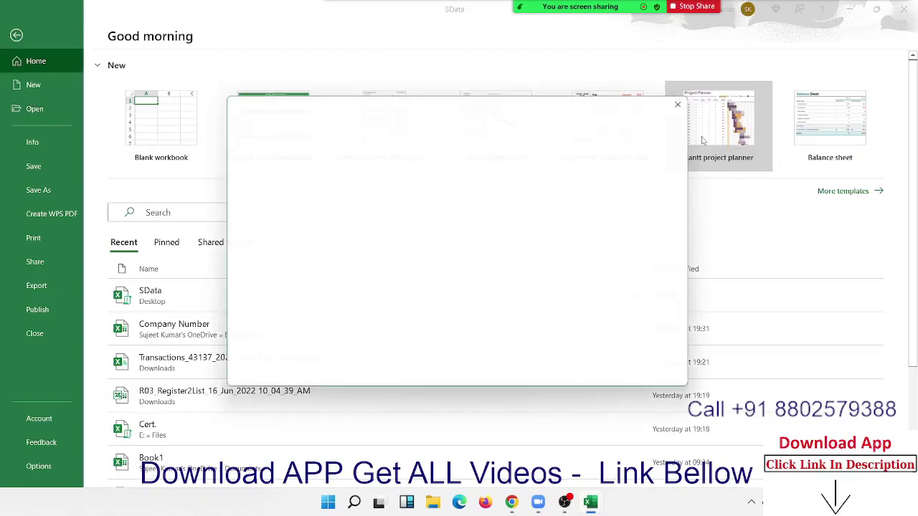
click(539, 310)
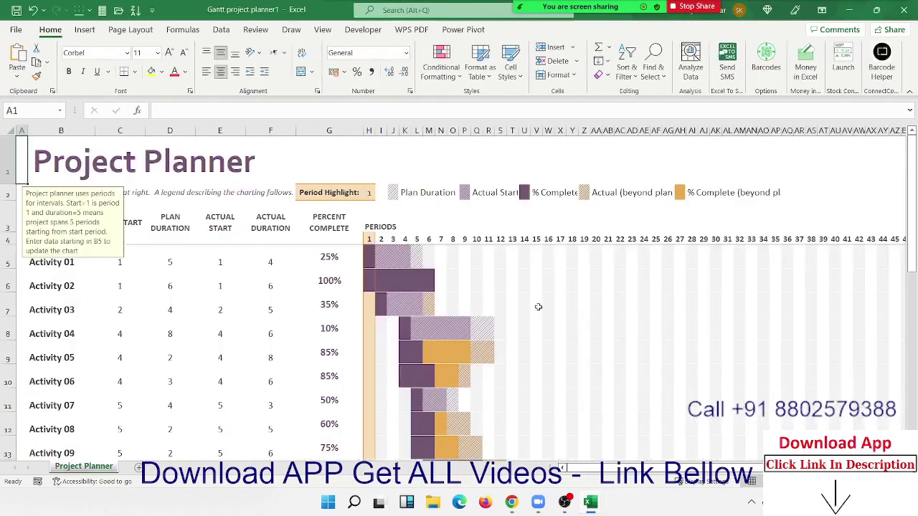
click(475, 328)
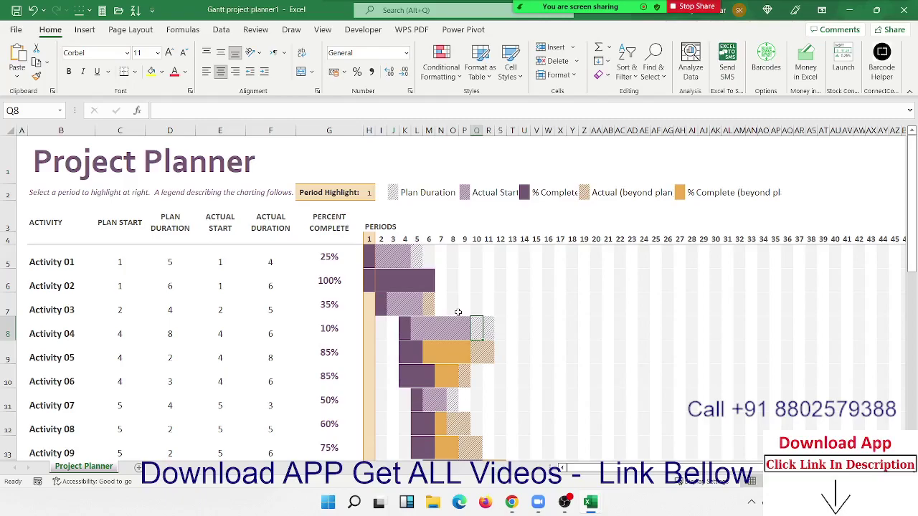
scroll(459, 293, down, 7)
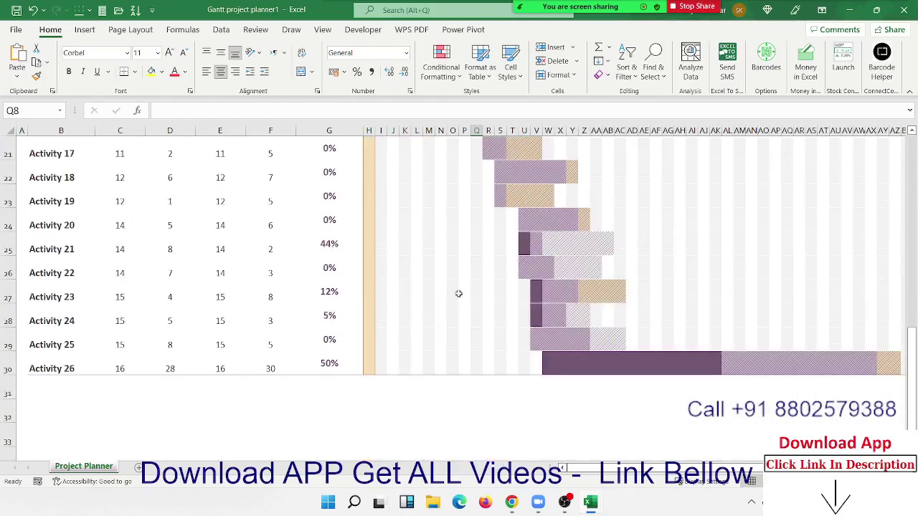
scroll(458, 293, up, 7)
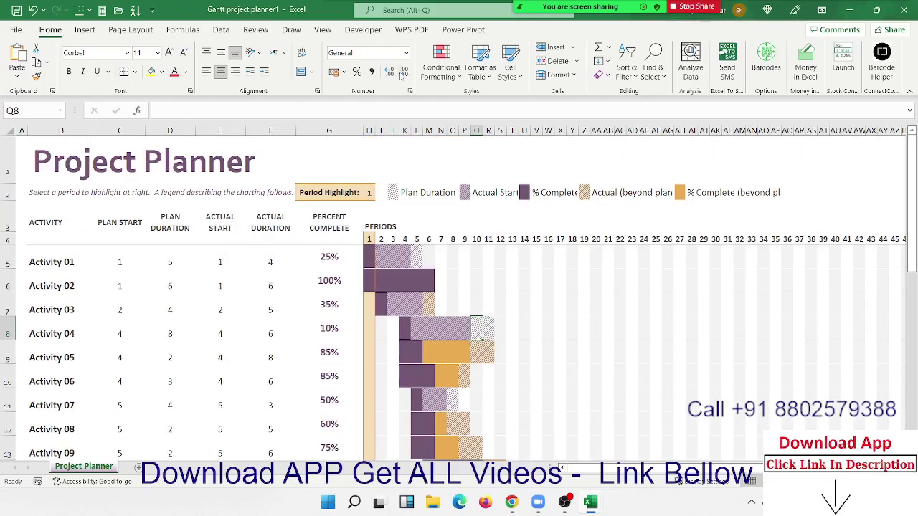
Review the Gantt chart's rules in Conditional Formatting Rules Manager, then close the workbook
click(428, 71)
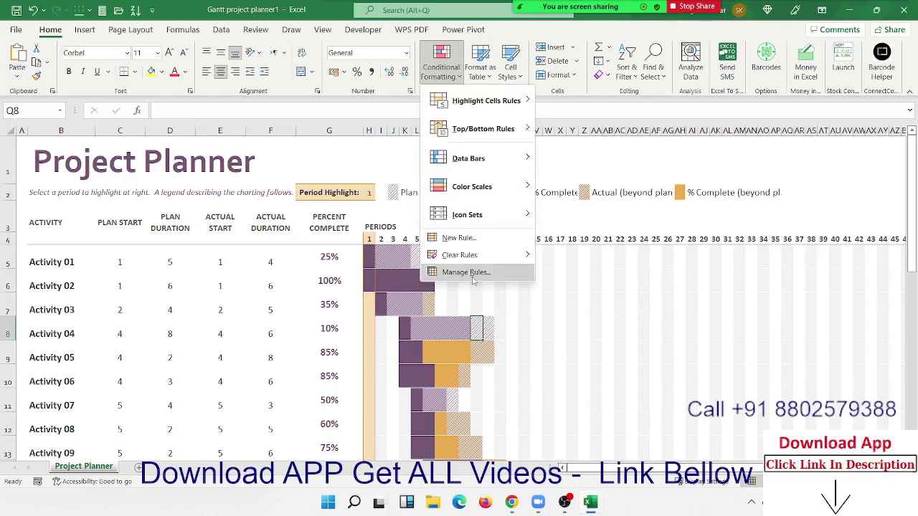
click(472, 281)
scroll(429, 229, down, 2)
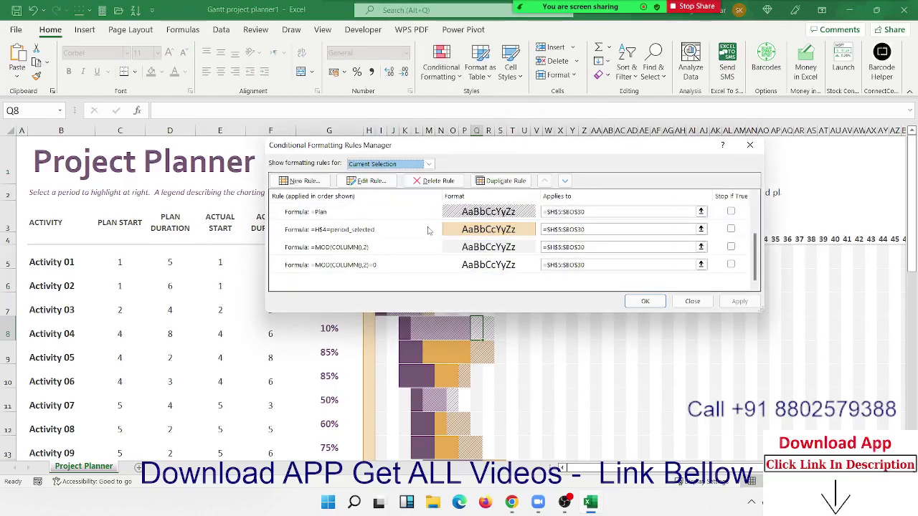
scroll(429, 228, up, 2)
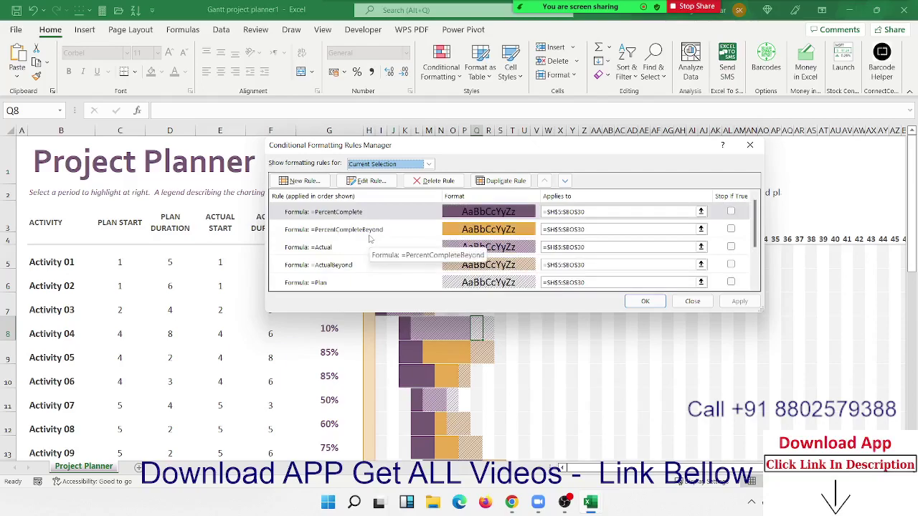
click(693, 302)
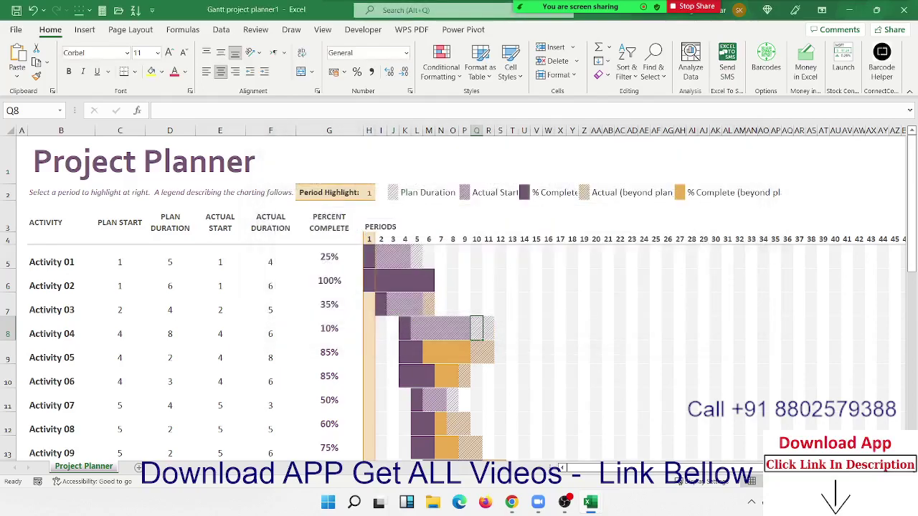
click(904, 10)
Select a cell in the SData sales table, then show the desktop with Windows+D
click(503, 260)
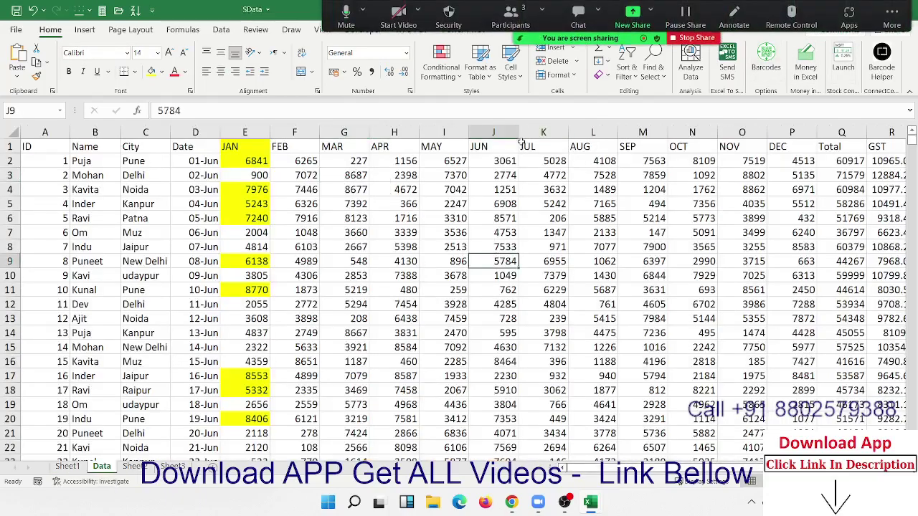
key(super+d)
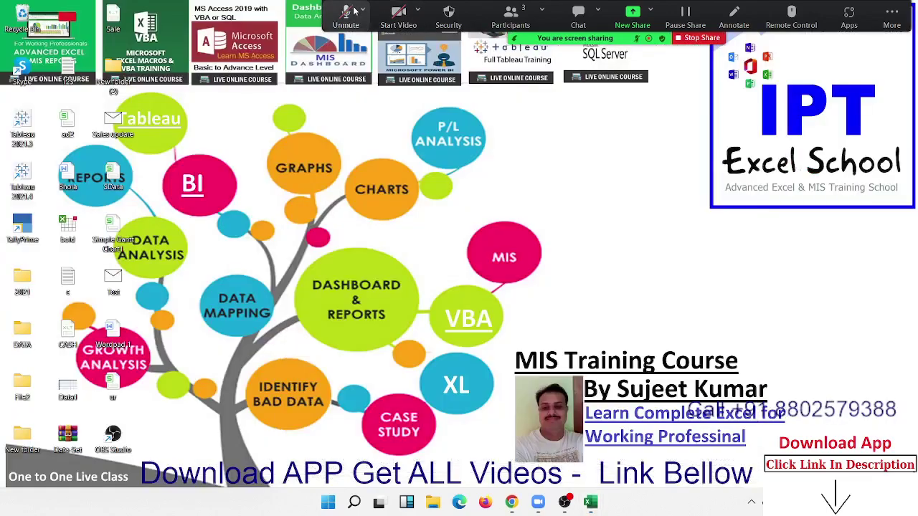